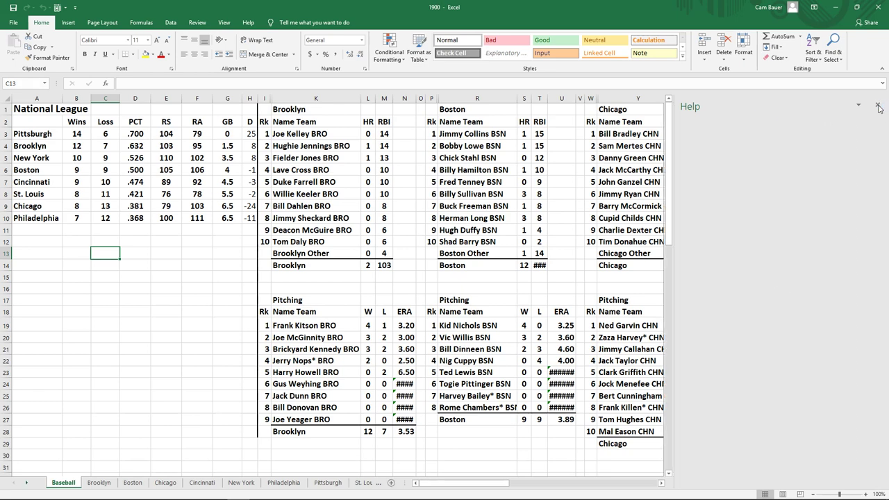
- Close the Help pane so the Chicago and Cincinnati leader tables show in full
left_click(878, 107)
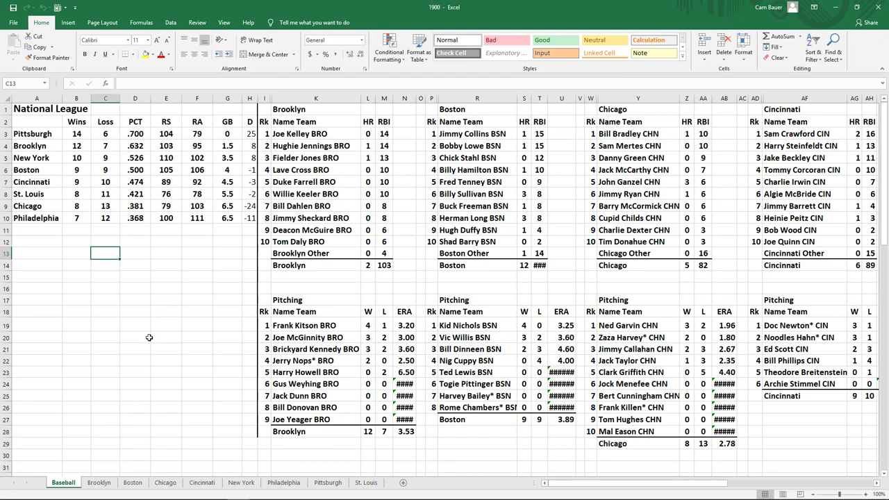
- Enter (0-0 0.00) for Gus Weyhing in cell I41 of the Brooklyn sheet
left_click(99, 483)
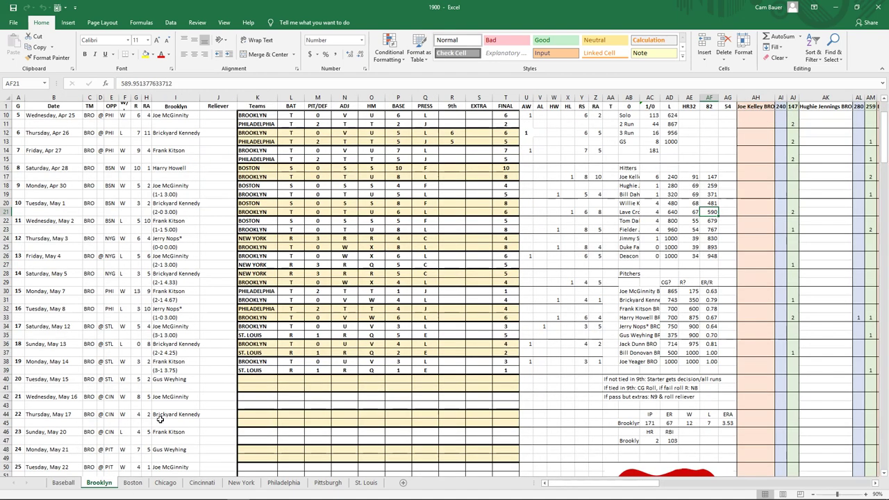
scroll(160, 418, "down", 1)
scroll(160, 418, "up", 1)
left_click(60, 486)
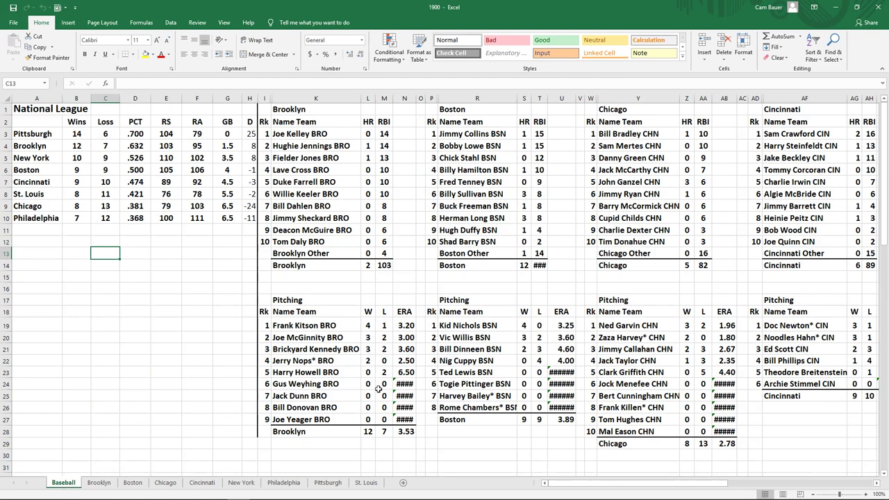
left_click(98, 486)
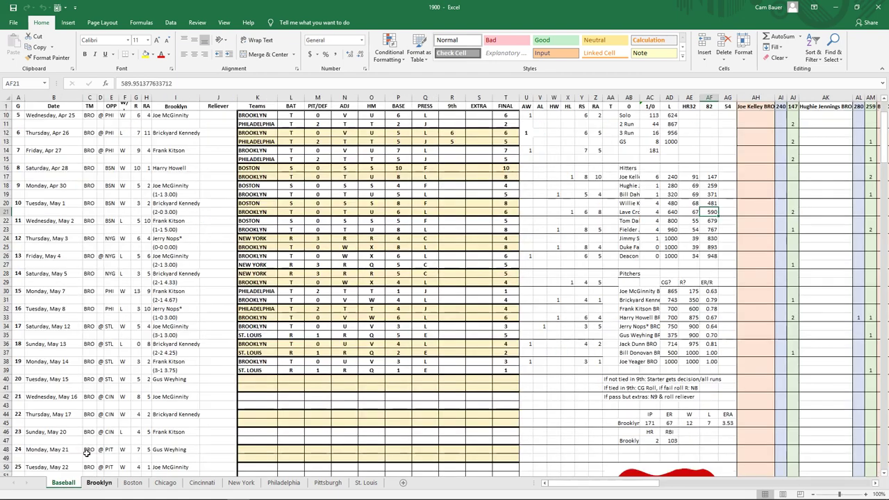
left_click(170, 387)
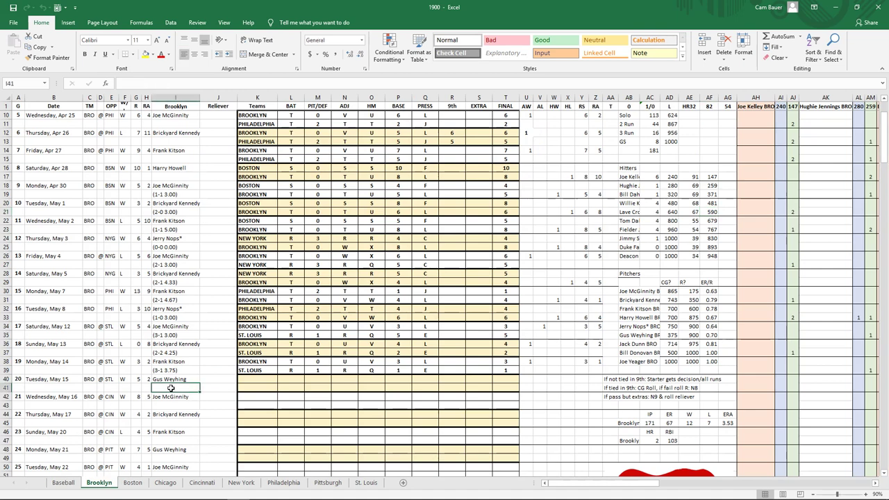
type("(0-0 0.00")
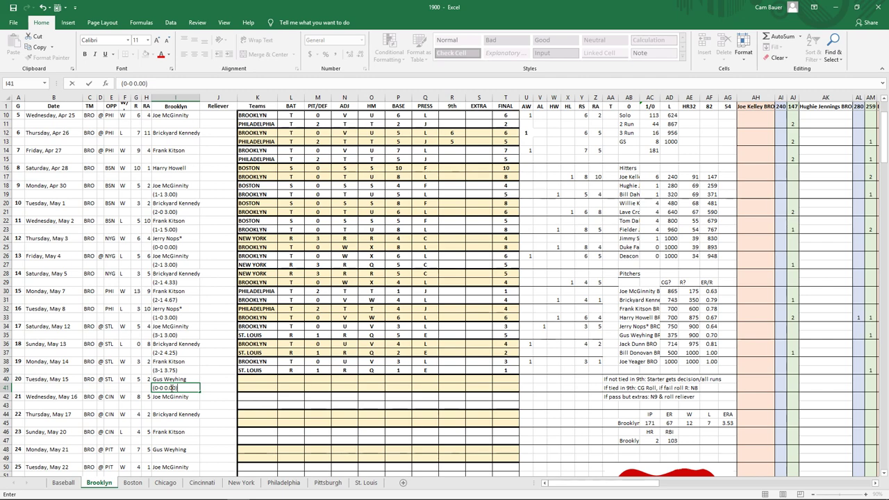
type(")")
key("Return")
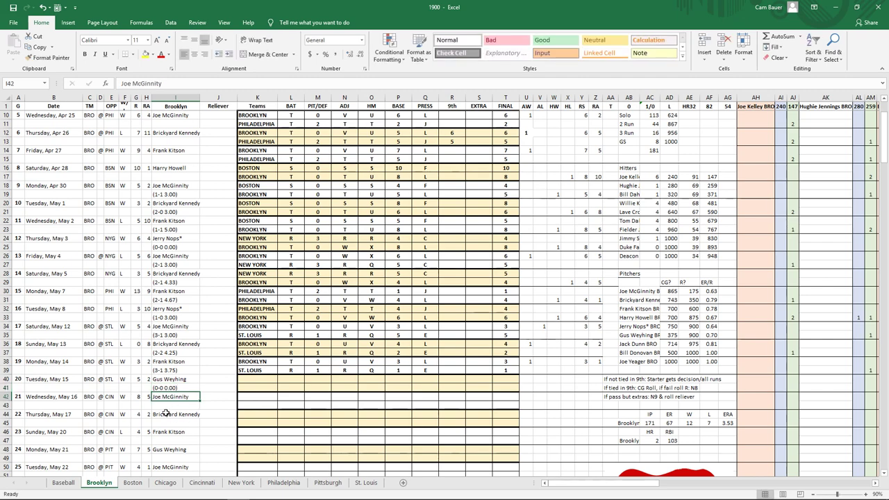
- Start typing Jack Powell's (2-1 2.66) line in cell I41 of the St. Louis sheet
left_click(366, 484)
scroll(278, 449, "down", 2)
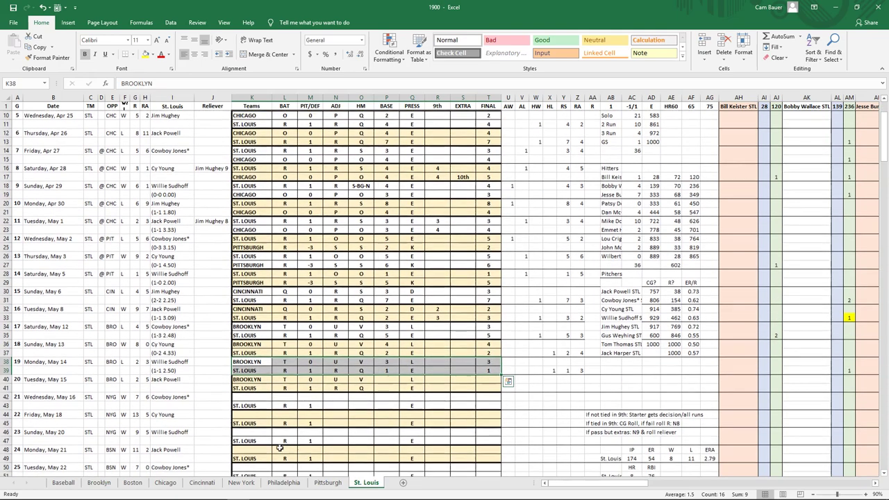
left_click(64, 482)
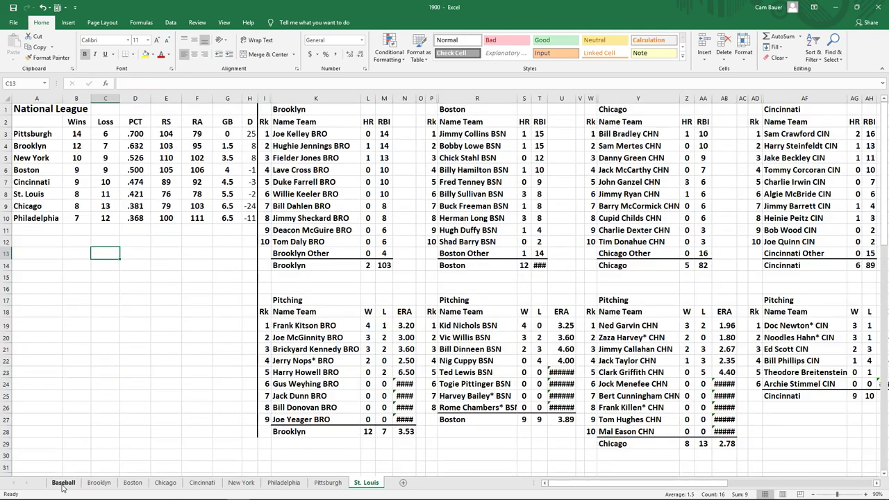
left_click(375, 482)
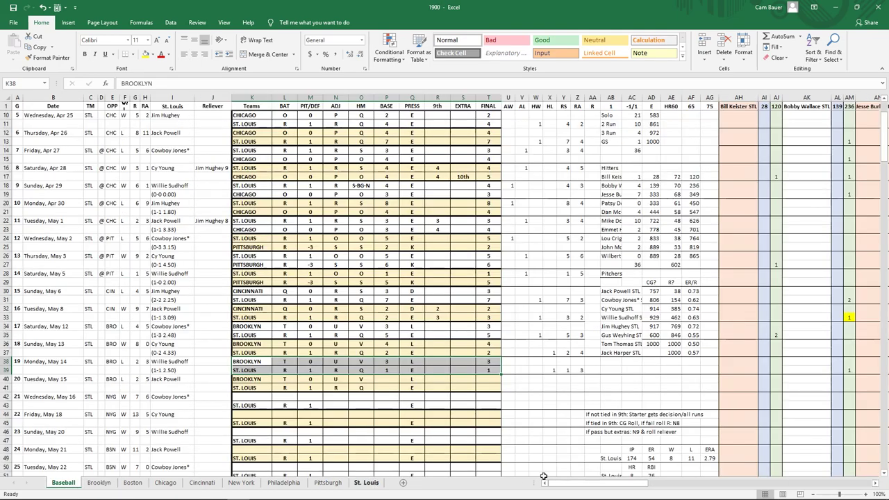
left_click(64, 483)
left_click_drag(588, 488, 812, 486)
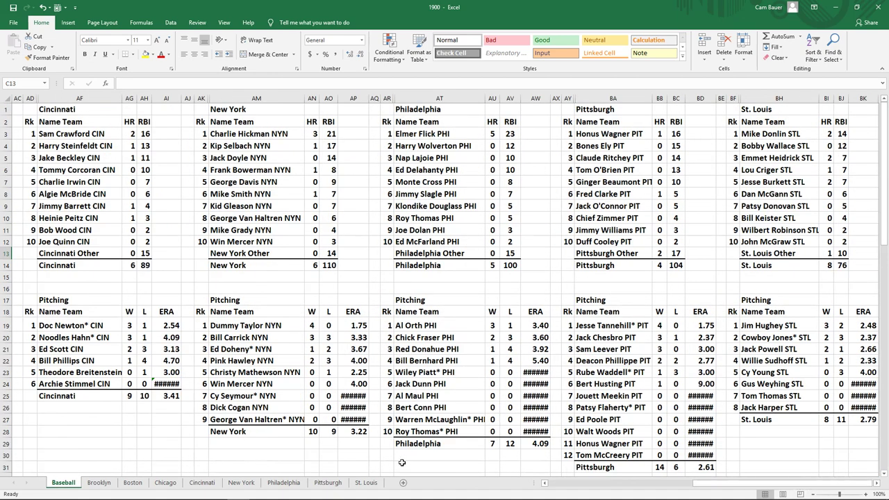
left_click(370, 485)
left_click(168, 386)
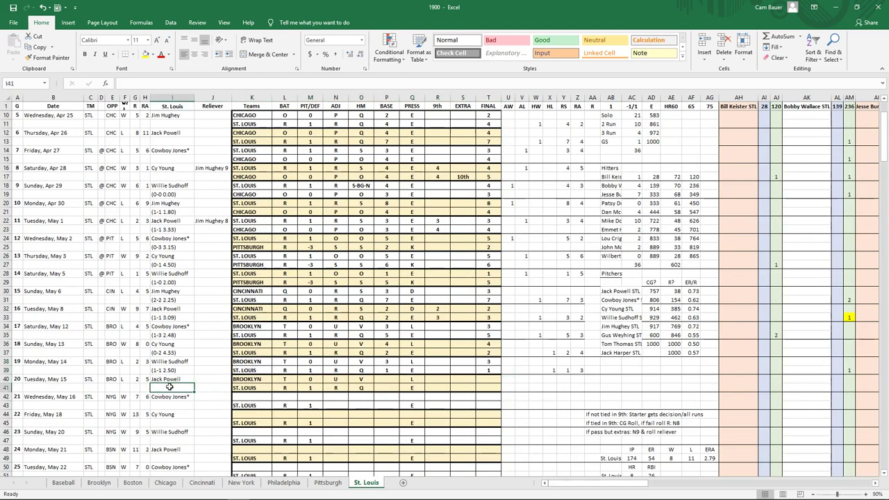
type("(2-1 2.66")
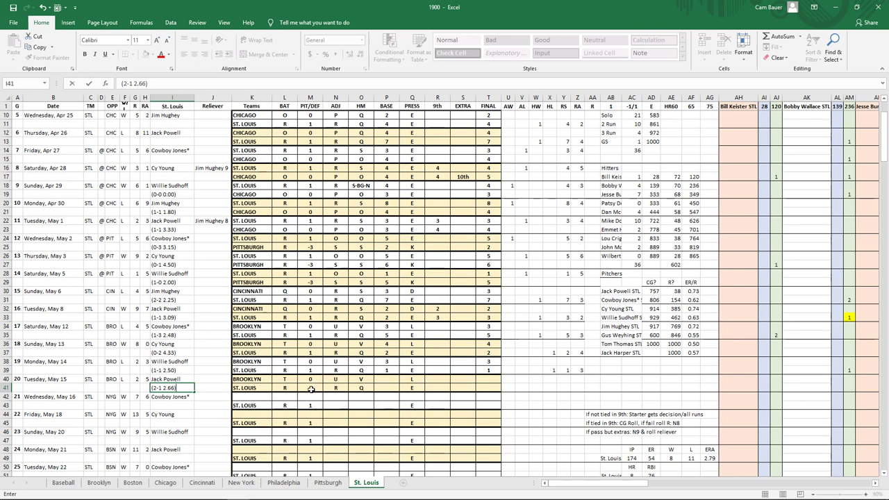
left_click(627, 106)
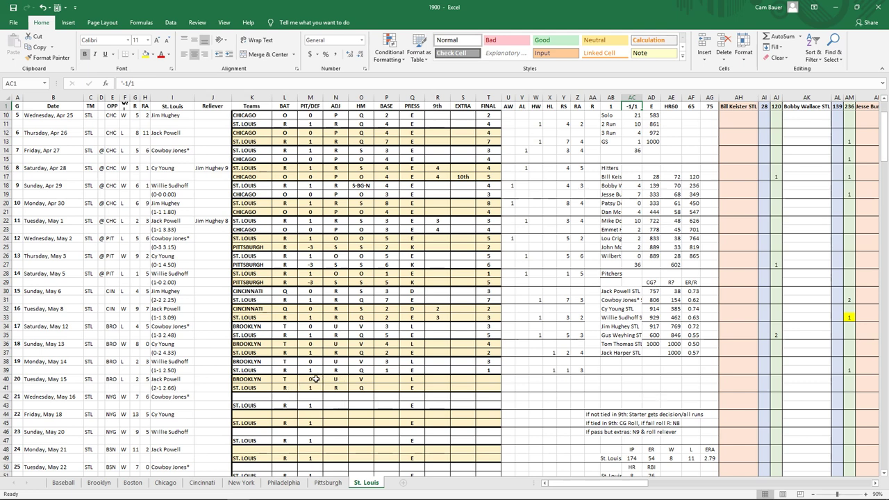
left_click(315, 379)
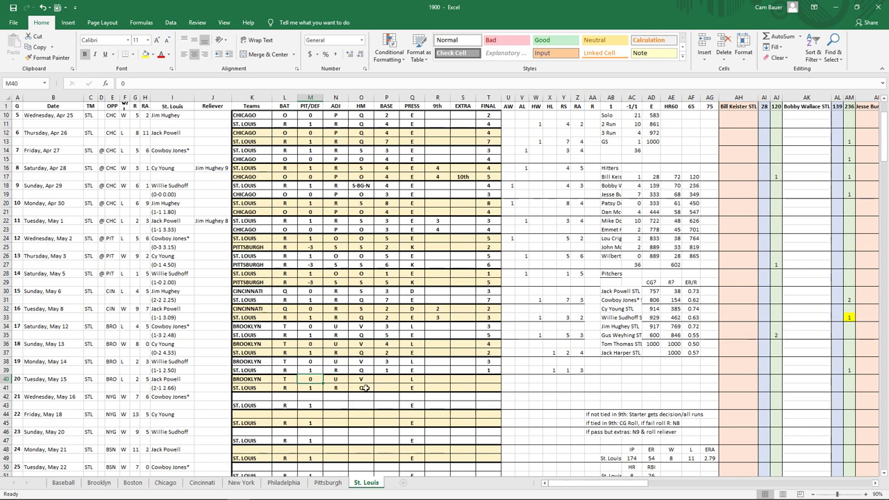
- Open 'Scoring Chart N-Z' from the UQ Baseball folder in Photos
mouse_move(193, 493)
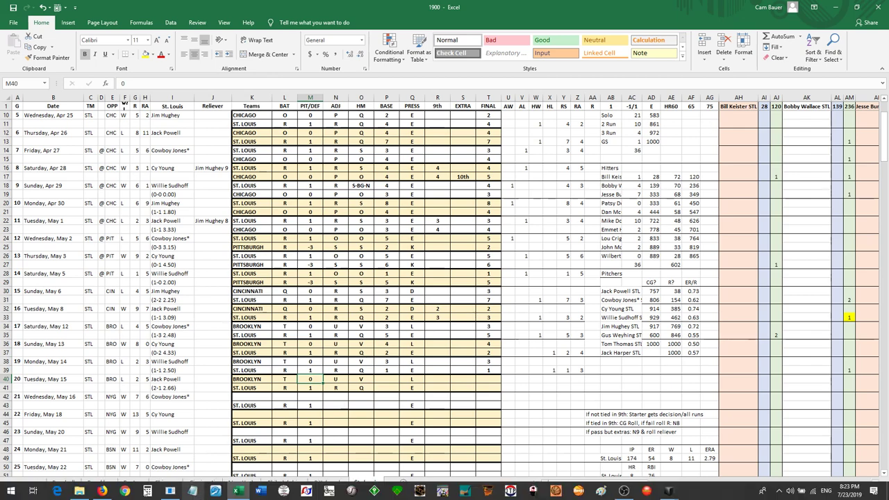
left_click(80, 491)
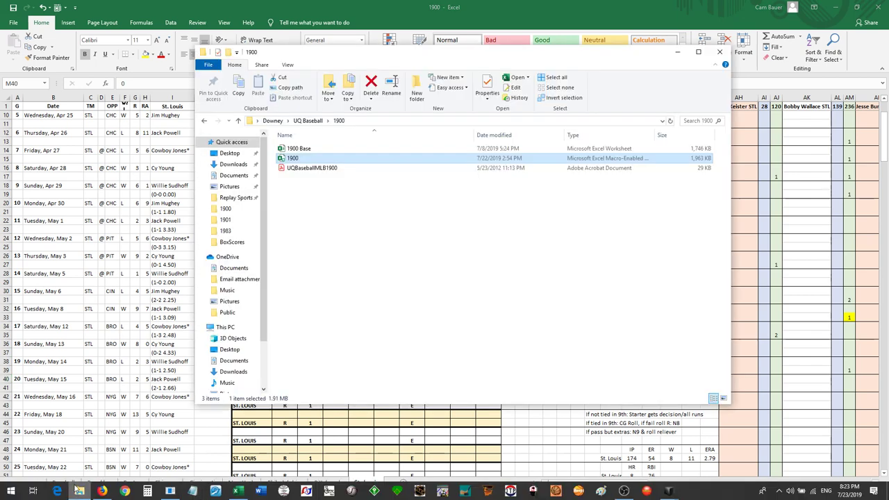
left_click(317, 123)
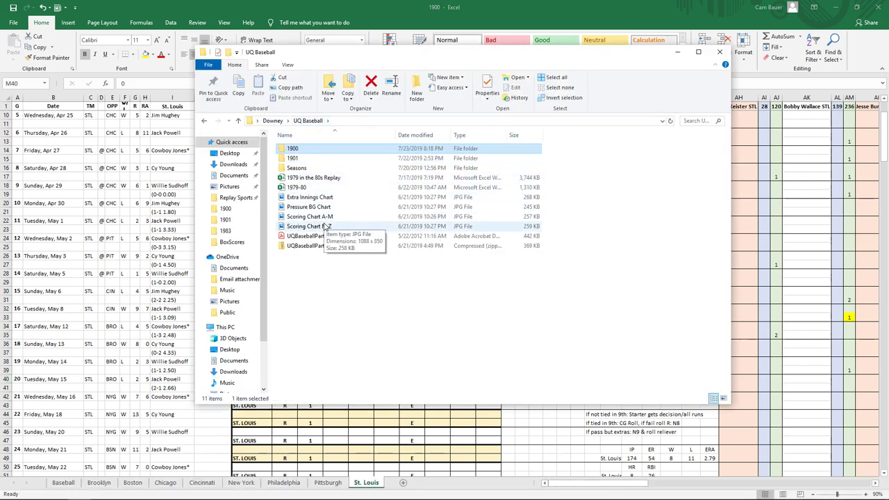
double_click(323, 226)
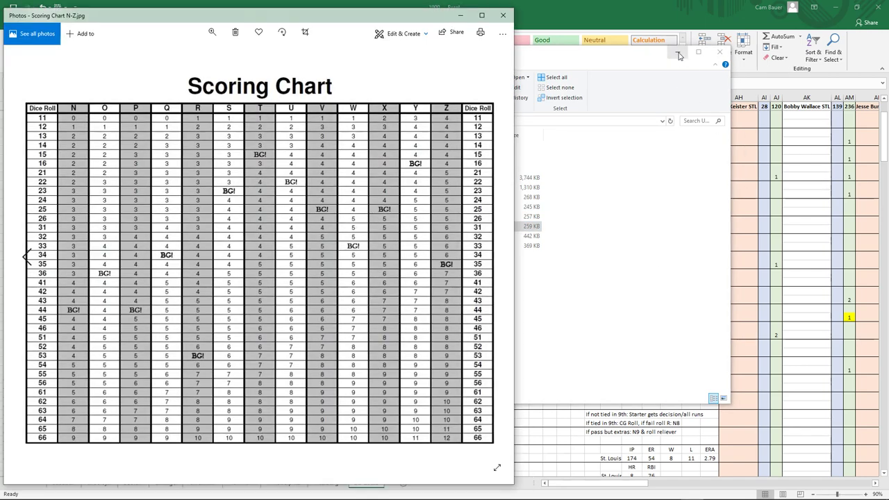
- Resize the Excel window so the St. Louis game log sits beside the scoring chart
left_click(679, 55)
left_click(729, 12)
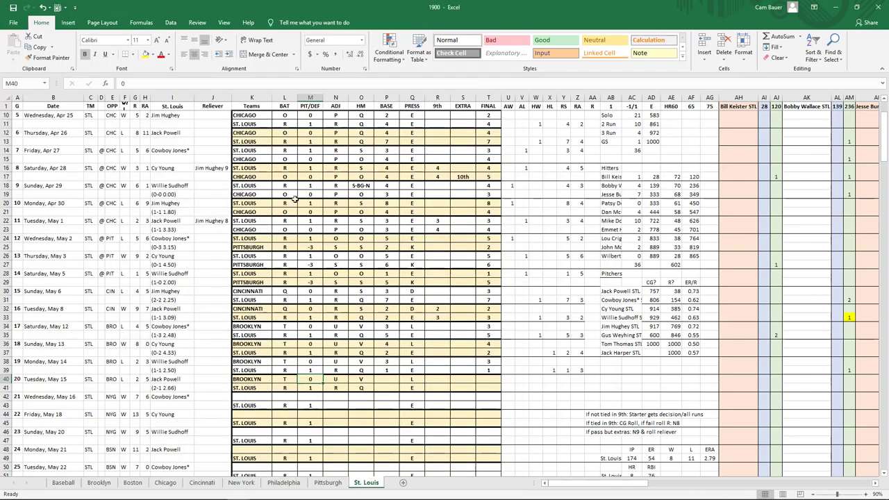
left_click(856, 7)
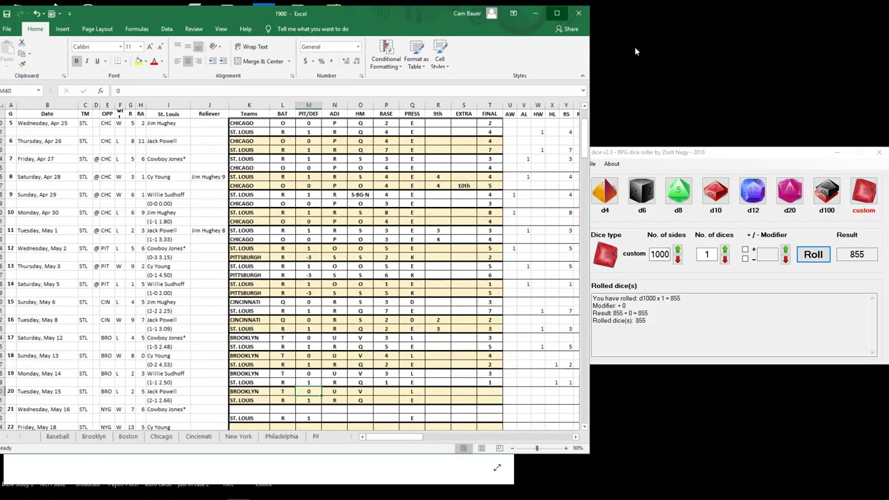
left_click_drag(3, 198, 360, 214)
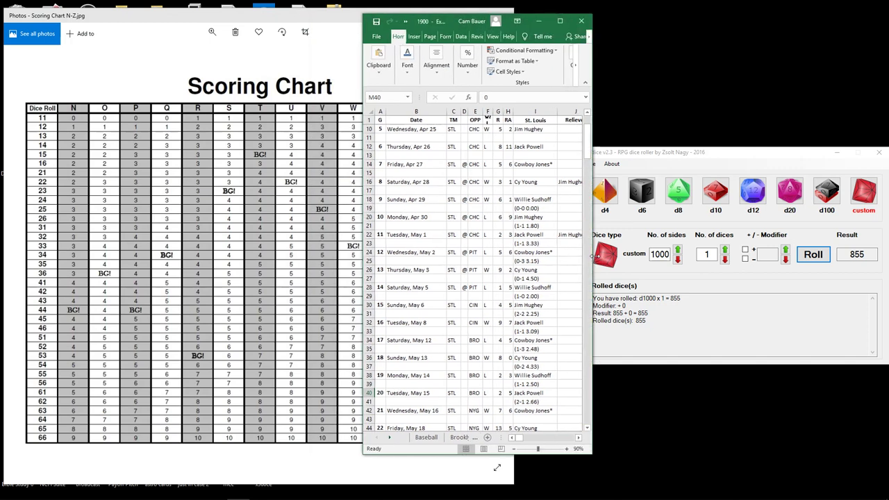
left_click_drag(595, 257, 886, 261)
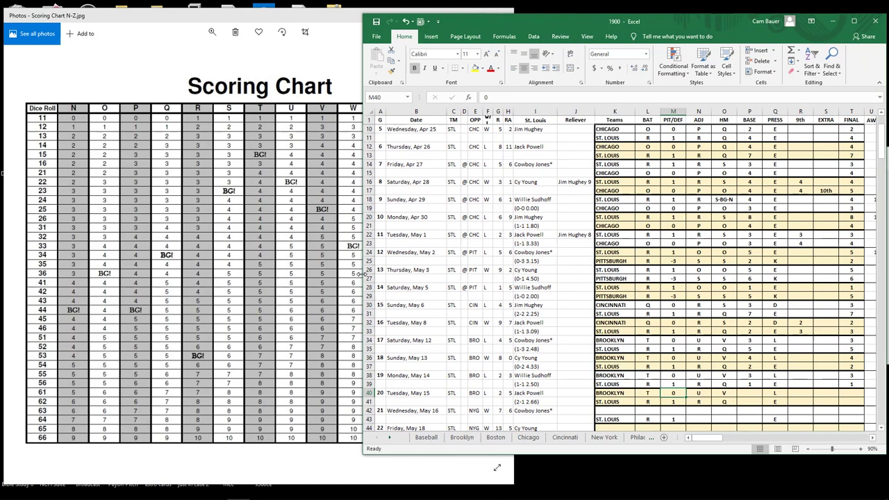
left_click_drag(362, 275, 506, 277)
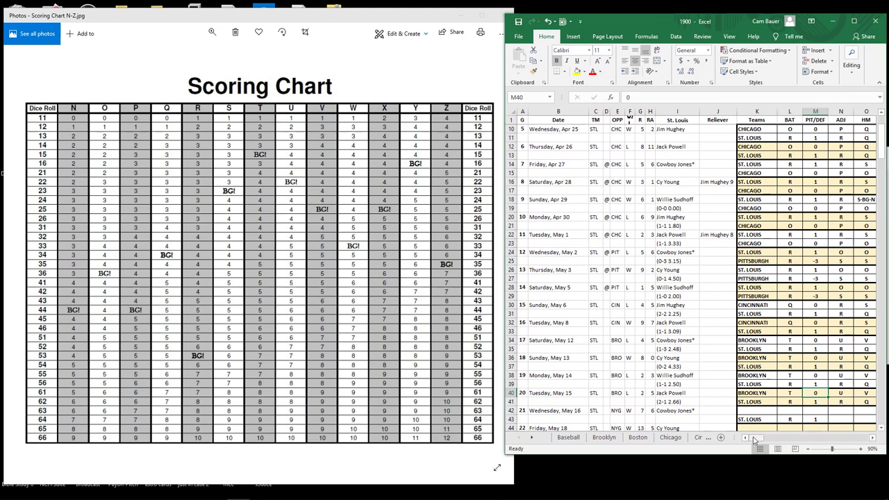
left_click_drag(755, 438, 759, 441)
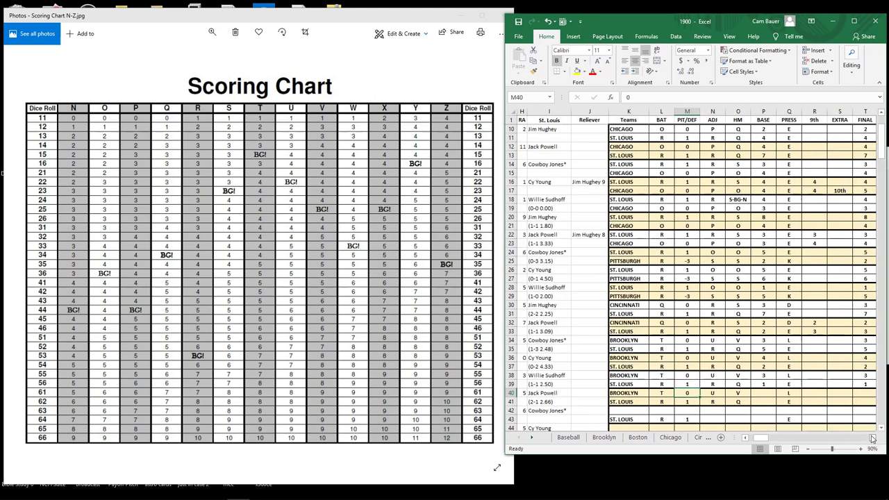
left_click(873, 439)
left_click(873, 439)
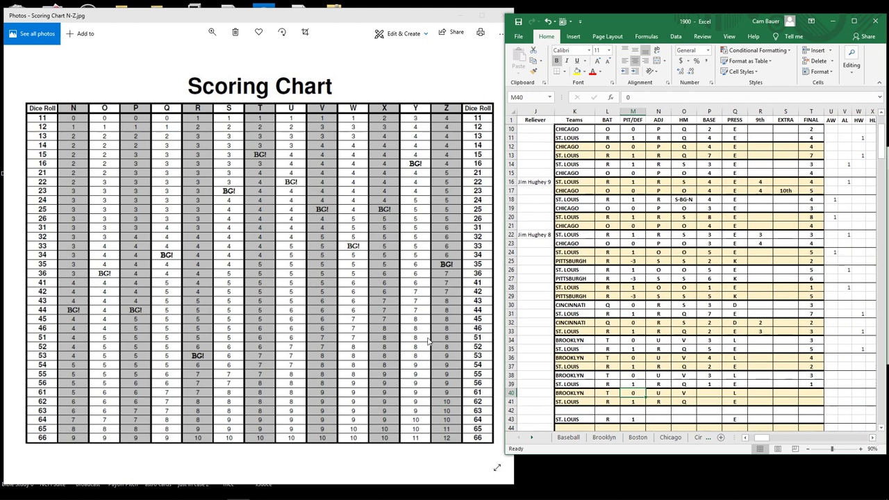
left_click(284, 18)
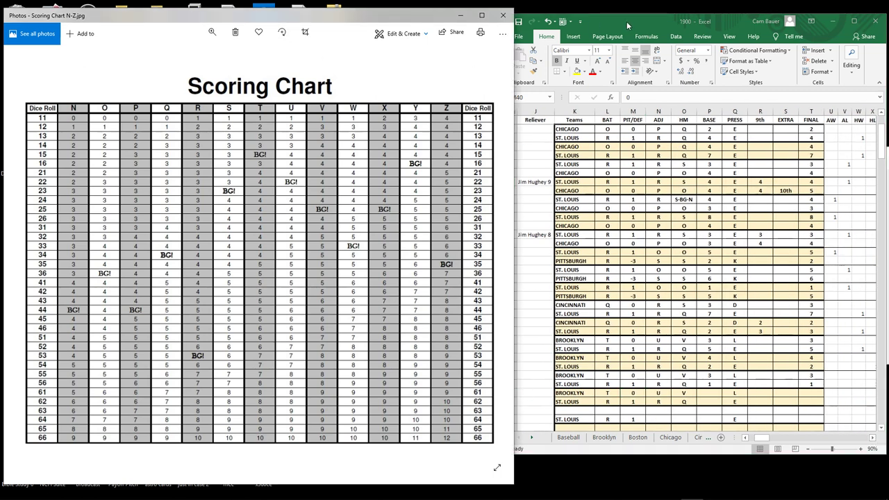
left_click_drag(626, 21, 635, 35)
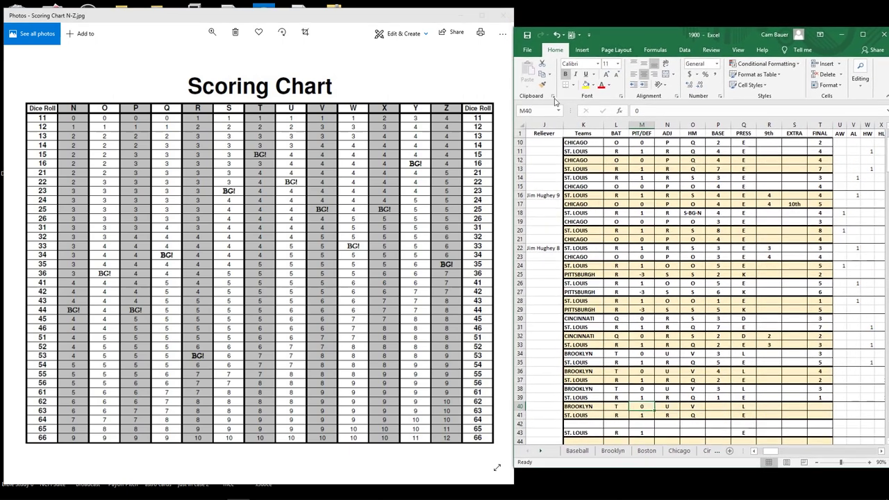
mouse_move(635, 499)
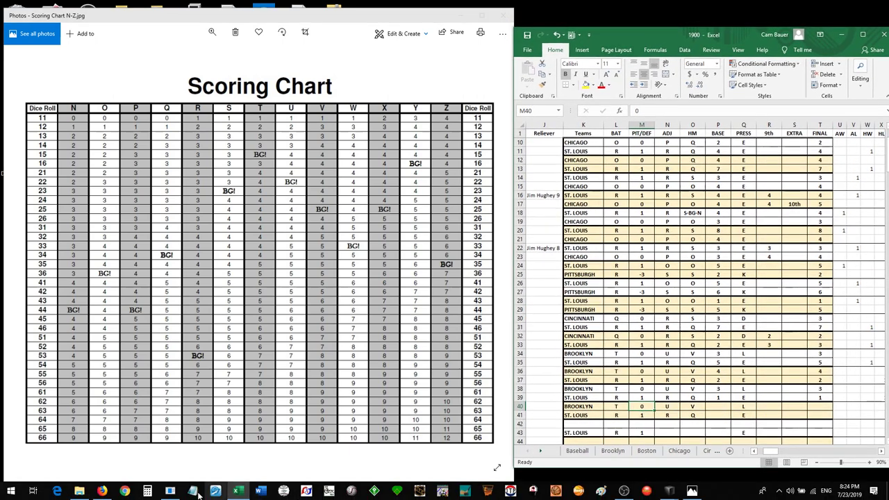
- Search '40 celsius to fahrenheit' (104) in a new Firefox tab, then return to the SkeeterSoft forum draft
left_click(102, 491)
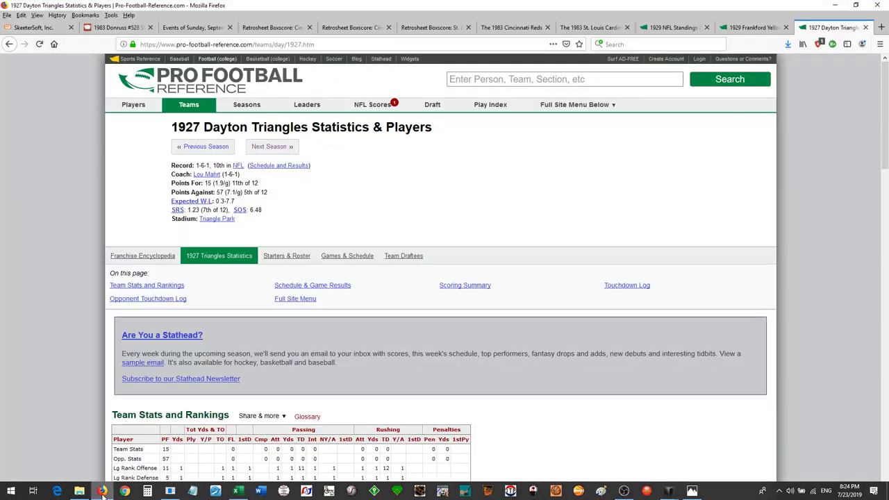
left_click(880, 27)
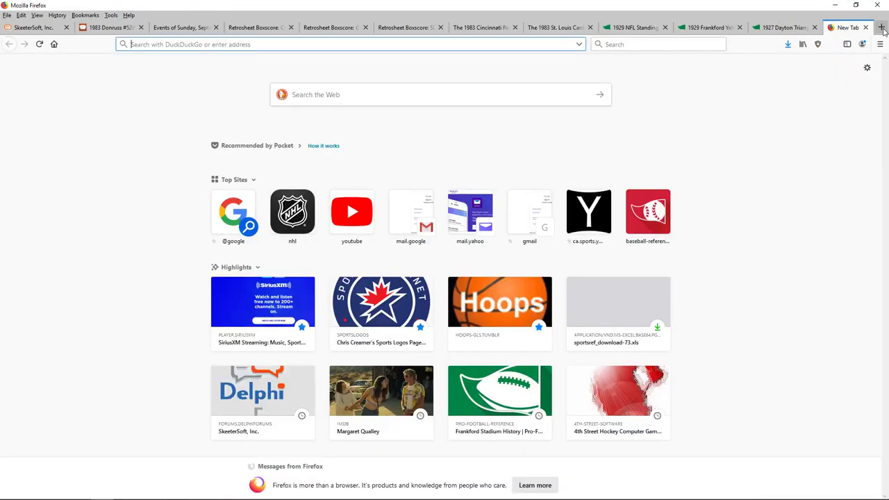
left_click(492, 98)
type("4")
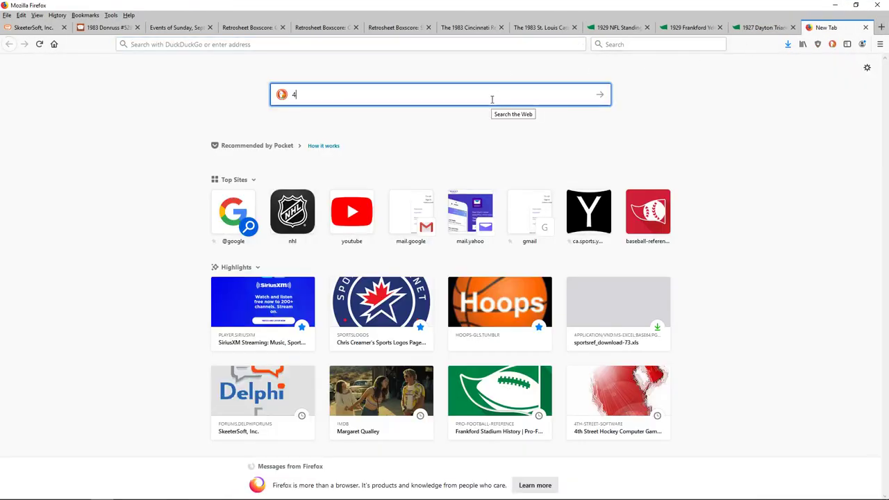
type("0 celsius to fahrenheit")
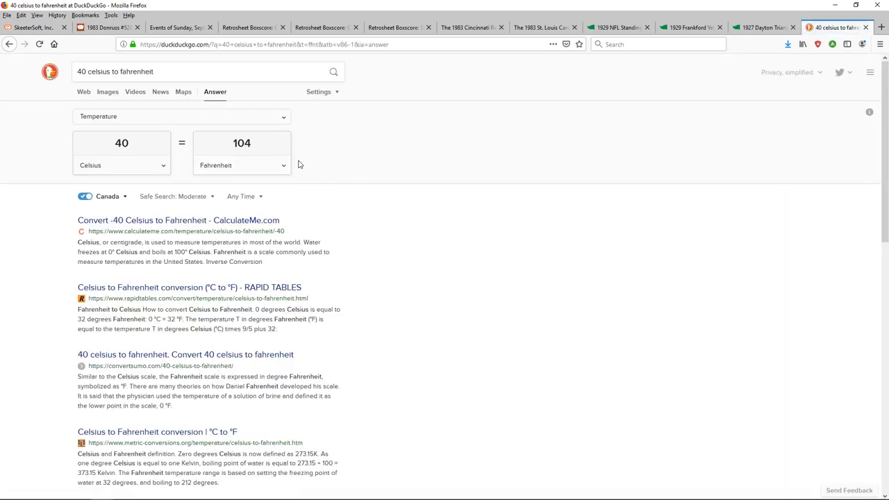
left_click(31, 28)
left_click(107, 307)
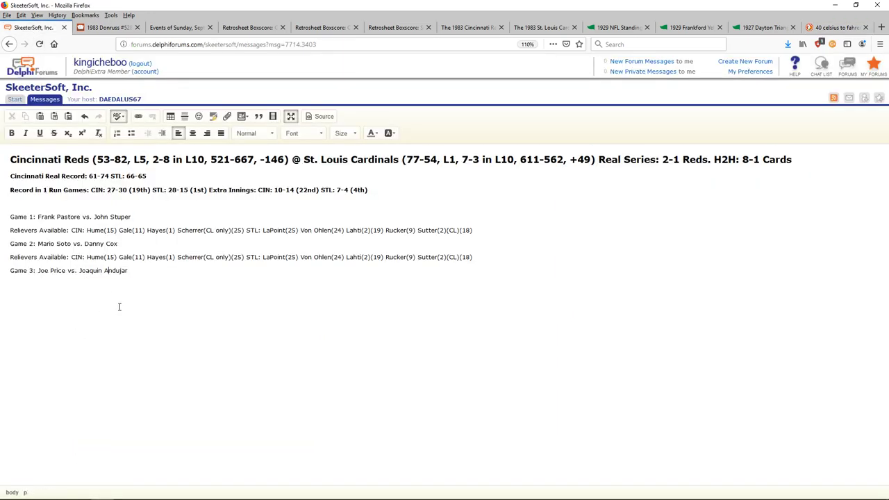
left_click(841, 28)
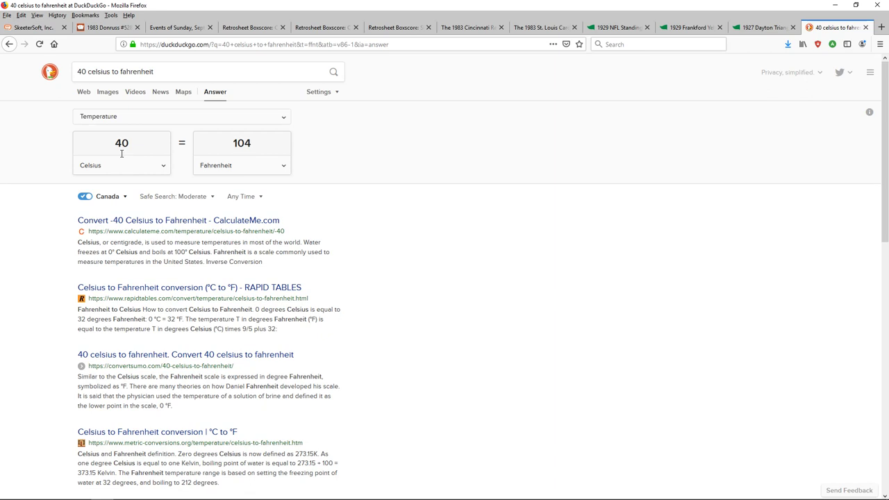
left_click(19, 29)
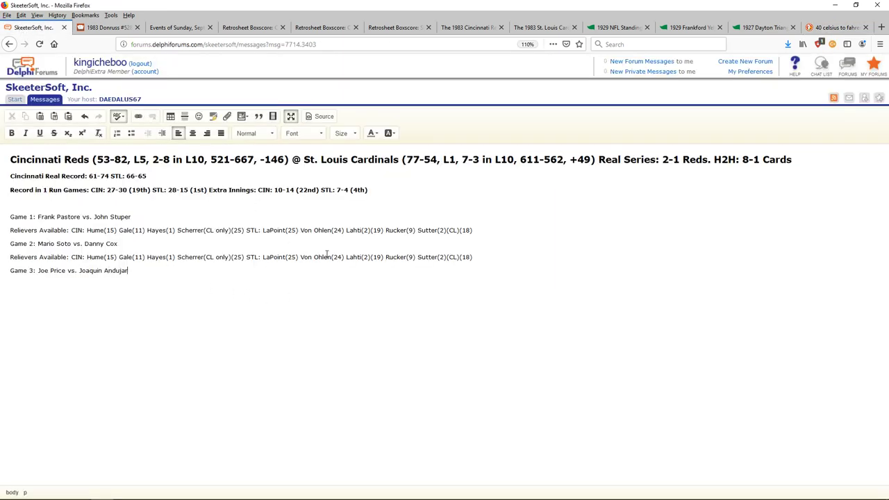
- Roll 2d6 and enter Brooklyn's BASE score of 5 in P40
left_click(832, 5)
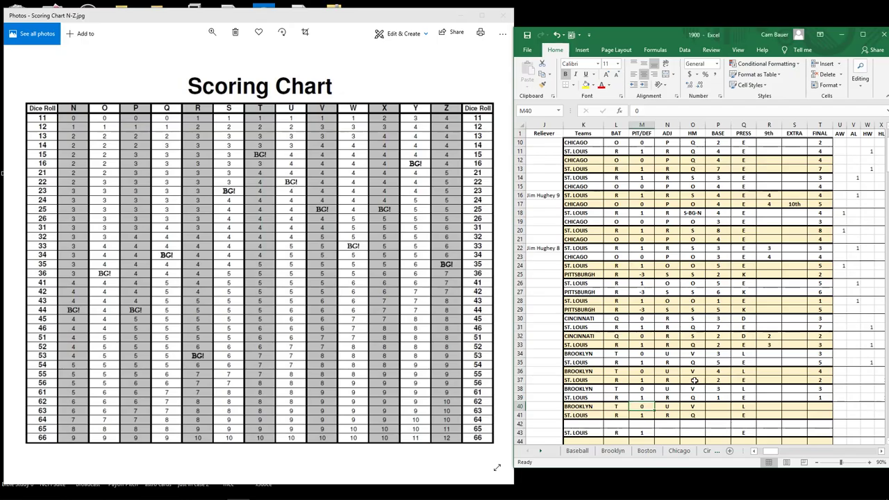
mouse_move(687, 496)
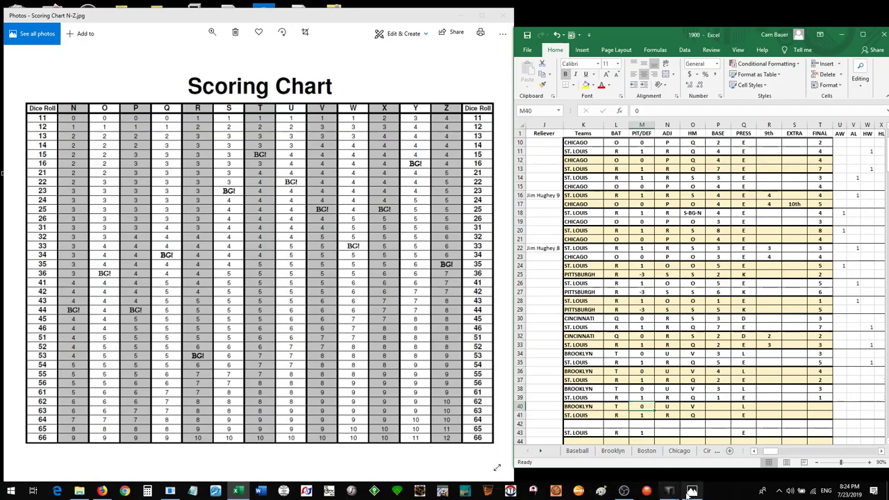
left_click(641, 467)
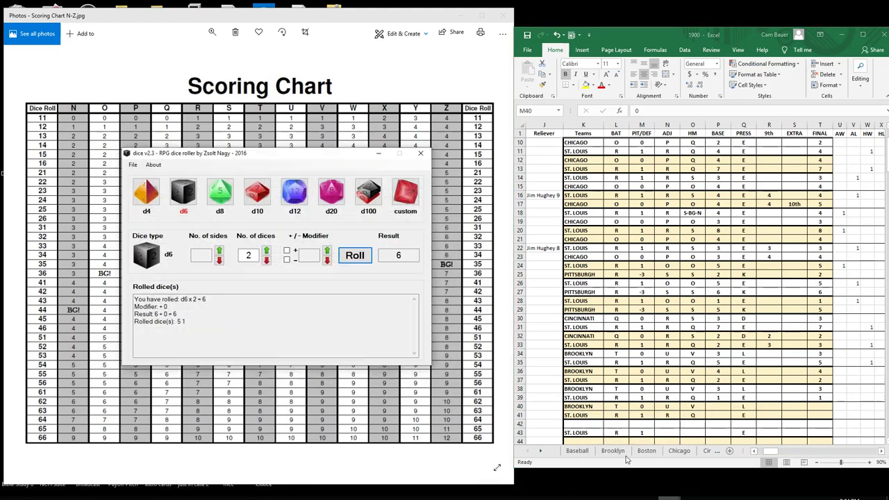
left_click_drag(317, 157, 539, 146)
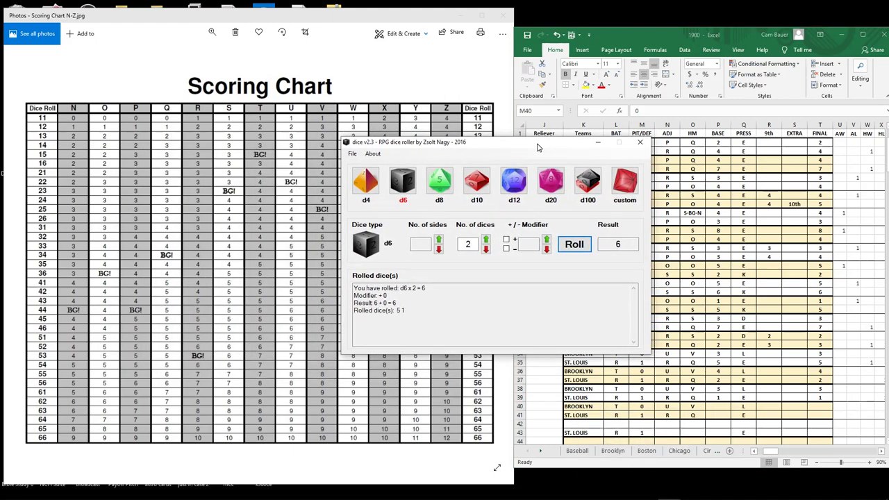
left_click(569, 247)
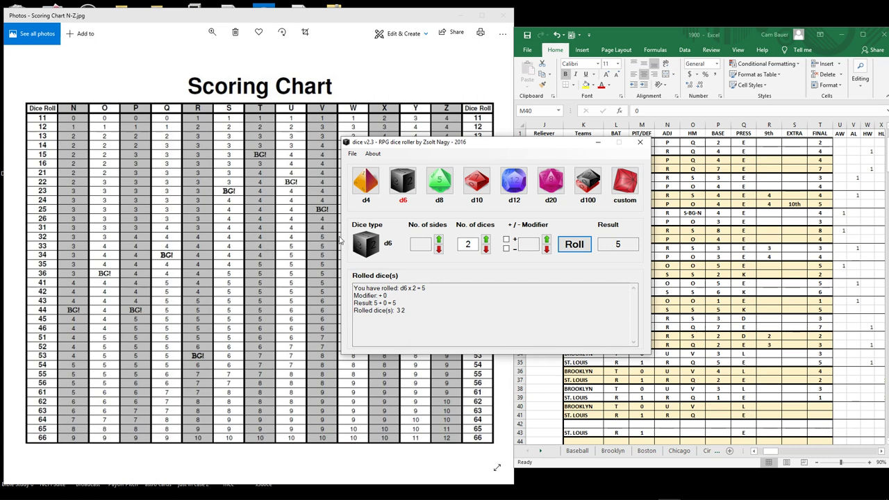
left_click(732, 379)
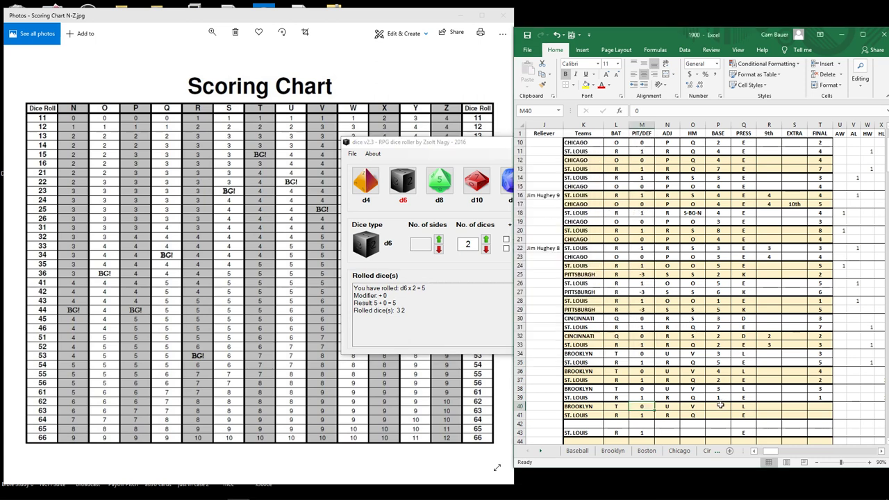
left_click(720, 406)
type("5")
key("Return")
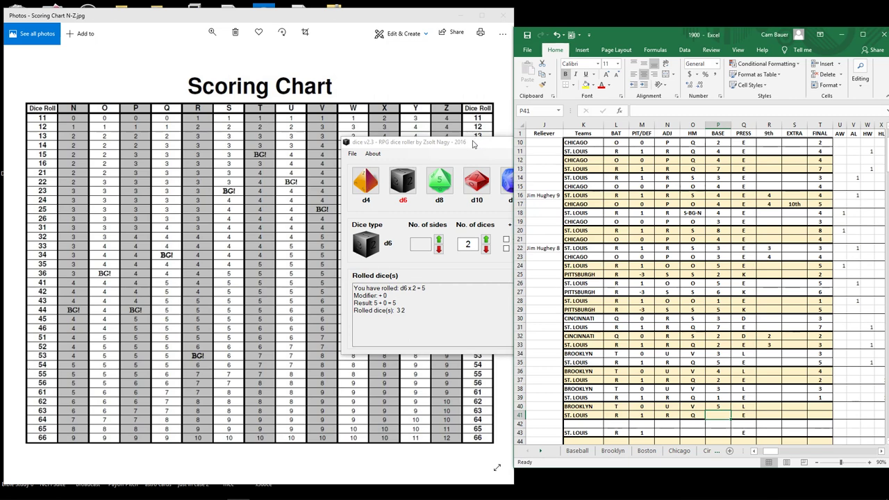
- Roll 2d6 again and enter St. Louis's BASE score of 5 in P41
left_click_drag(473, 144, 315, 151)
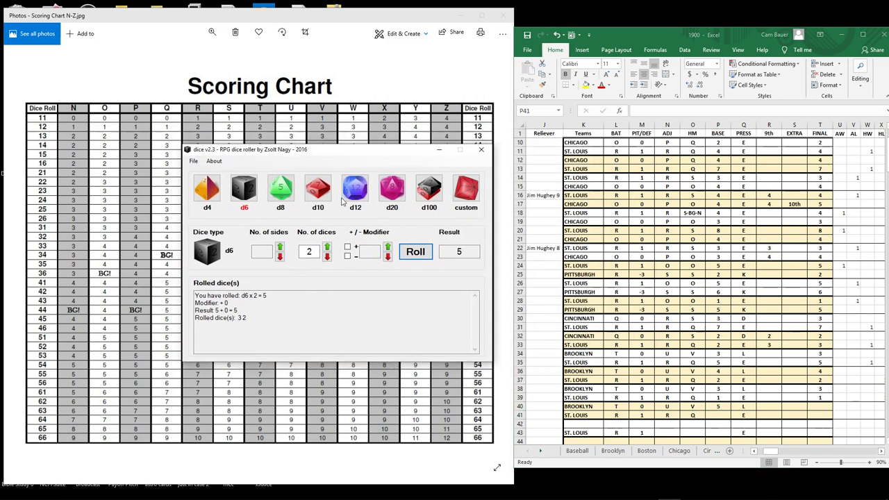
left_click(411, 255)
left_click(167, 258)
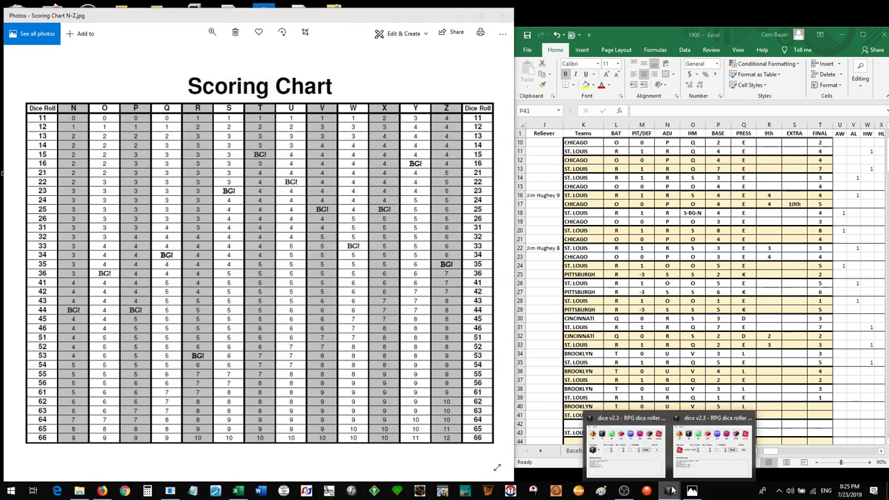
left_click(633, 467)
left_click(417, 252)
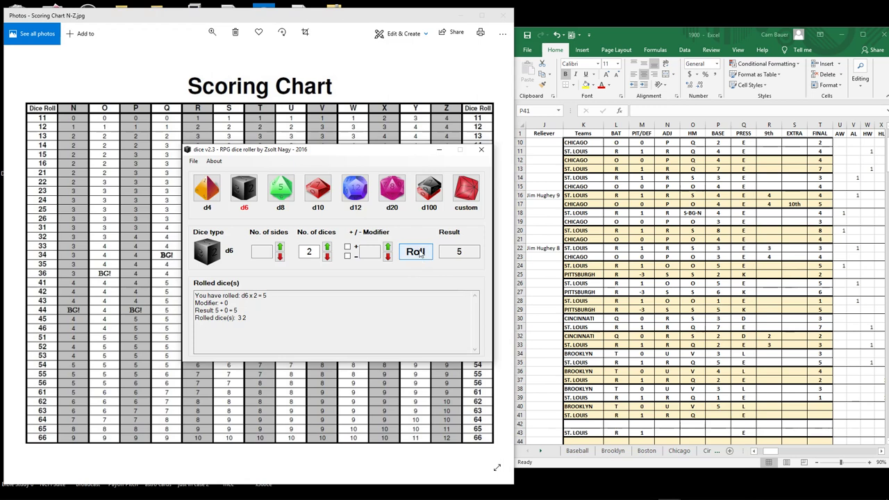
left_click(419, 253)
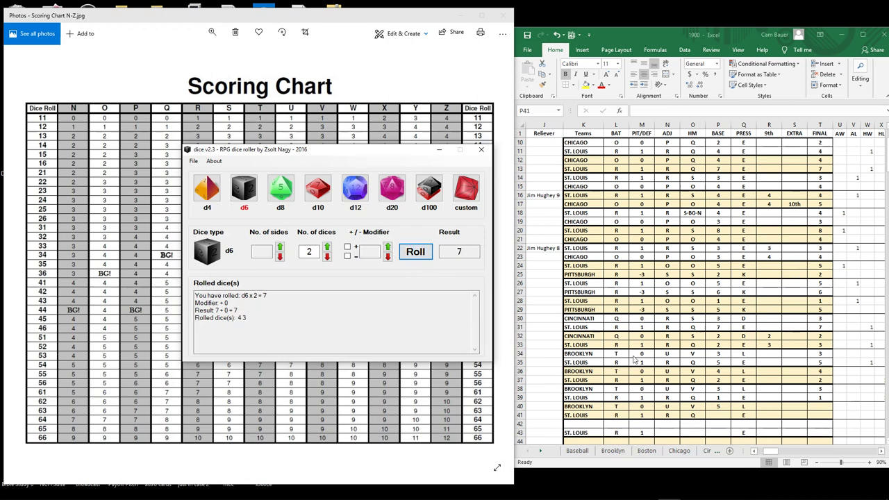
left_click(724, 413)
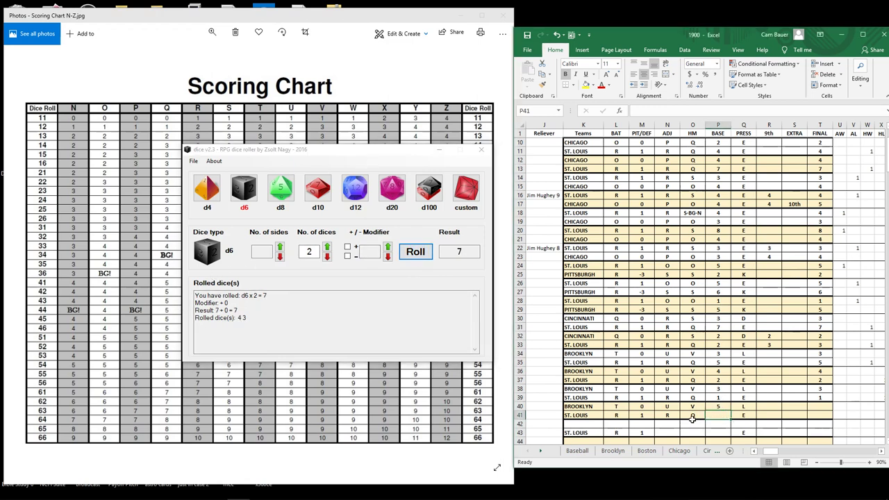
type("5")
key("Return")
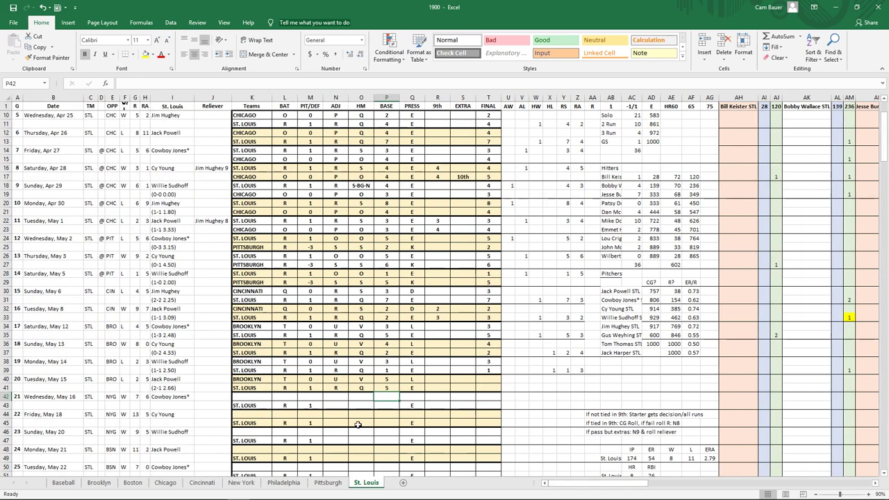
- Select Gus Weyhing's I40 on the Brooklyn sheet, roll the d1000 for 92, and return to St. Louis
left_click(99, 483)
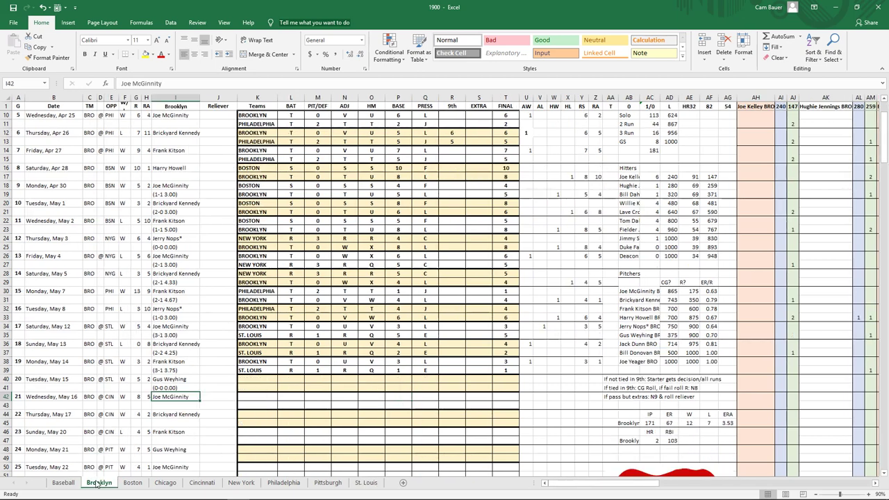
left_click(183, 381)
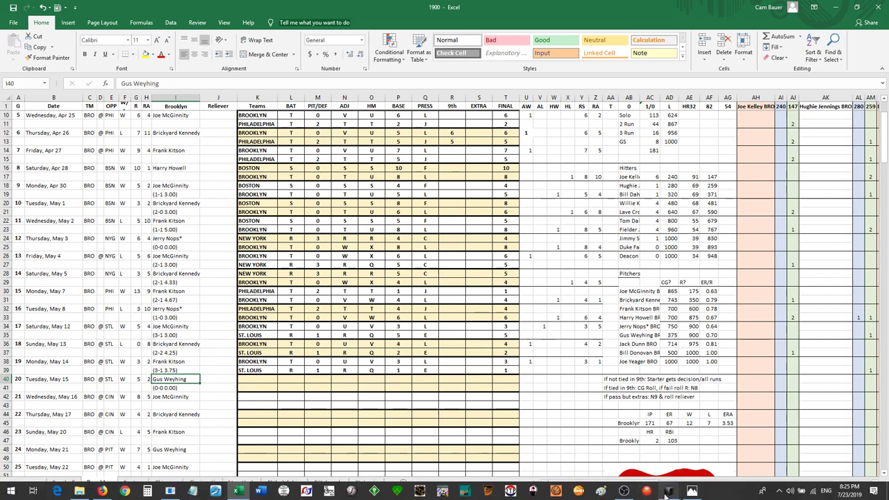
mouse_move(671, 492)
left_click(712, 444)
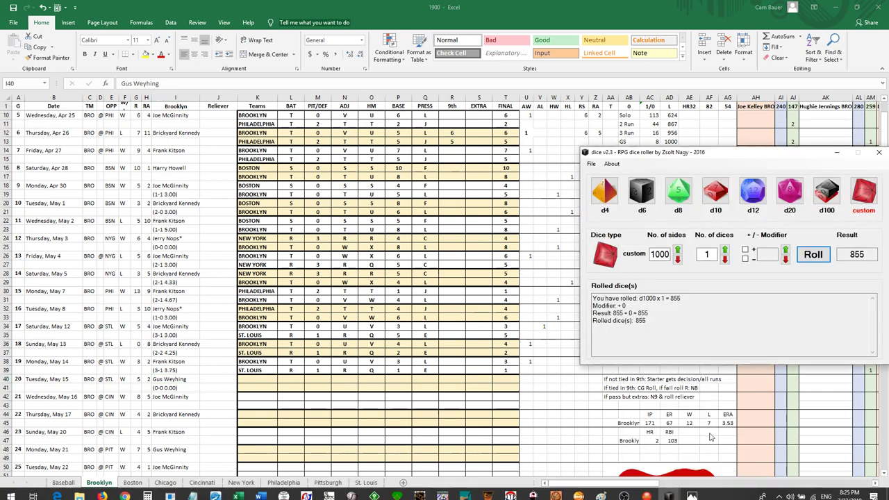
left_click_drag(755, 155, 404, 145)
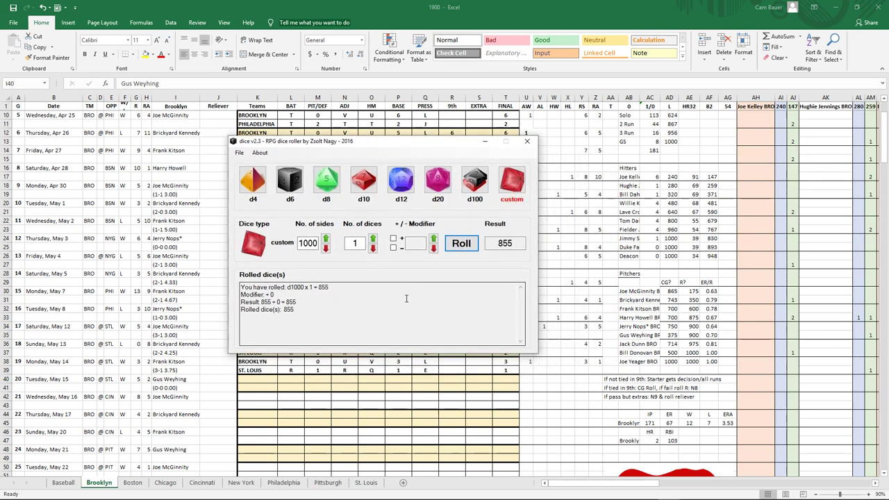
left_click(461, 245)
left_click(485, 142)
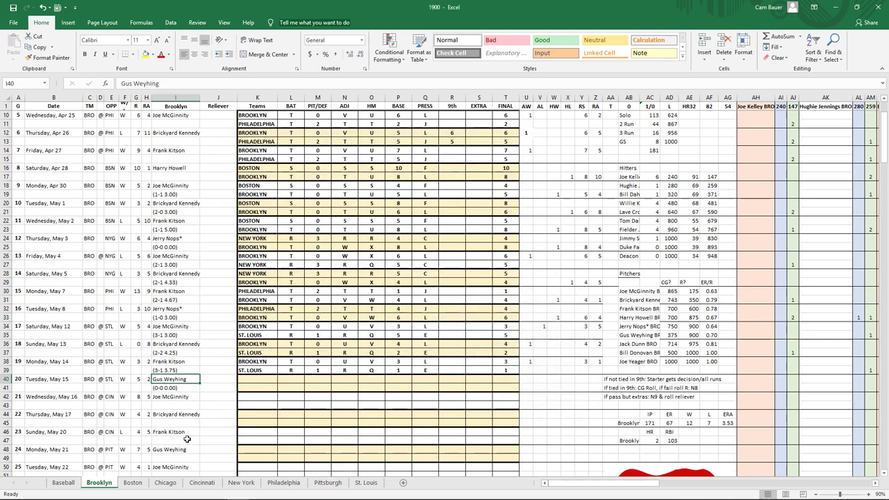
left_click(367, 483)
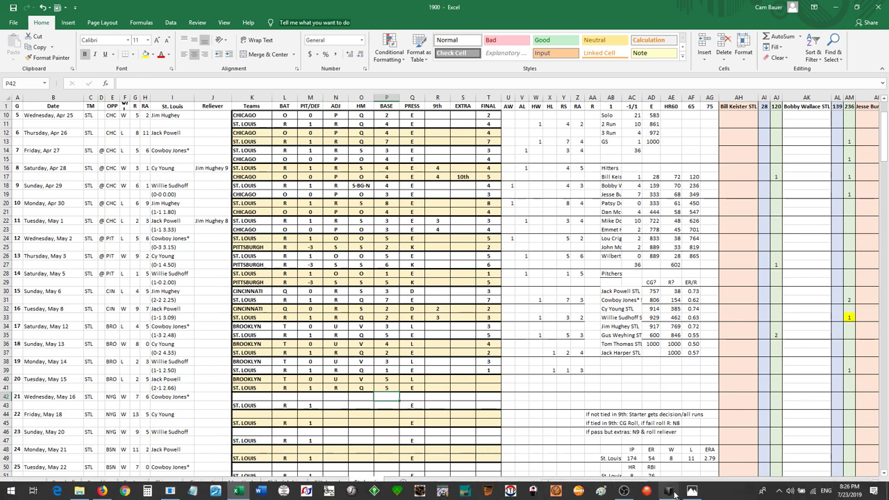
- Roll the custom d1000 twice more in the dice roller
mouse_move(671, 492)
left_click(625, 444)
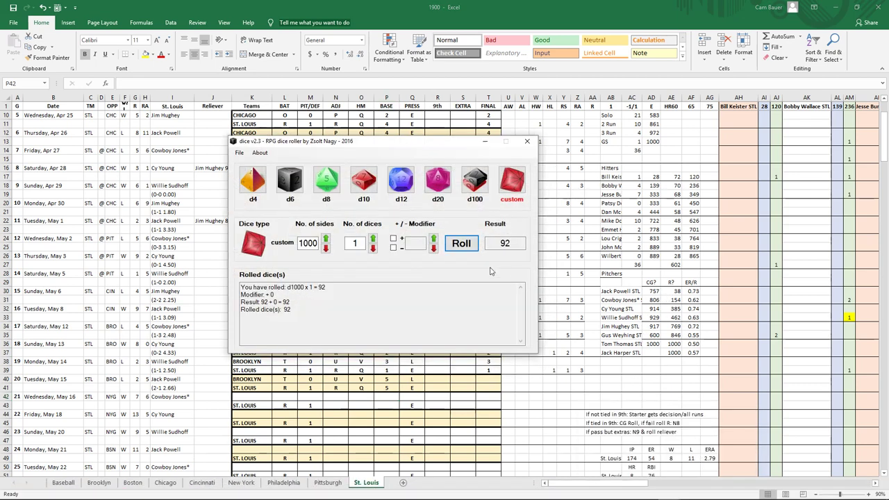
left_click(462, 243)
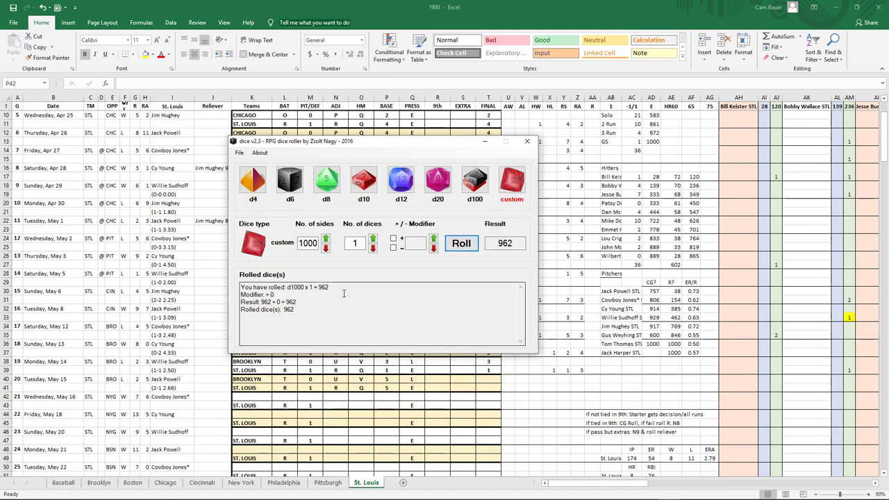
left_click(485, 142)
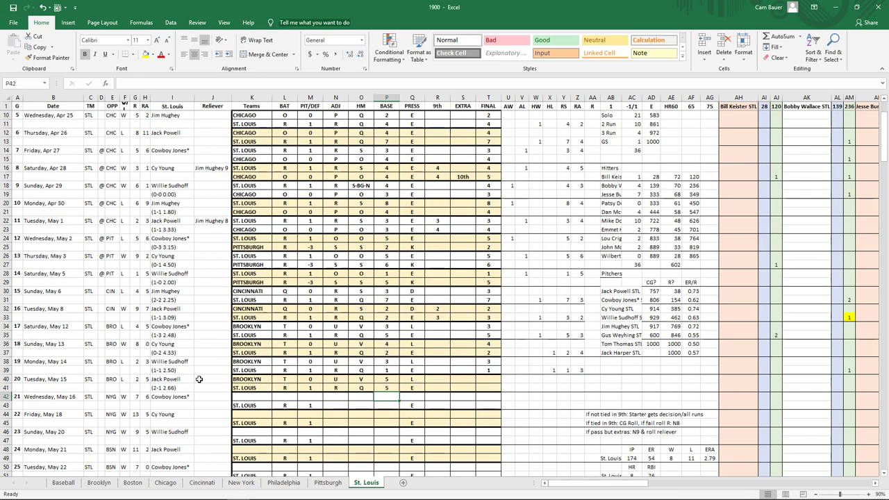
mouse_move(397, 497)
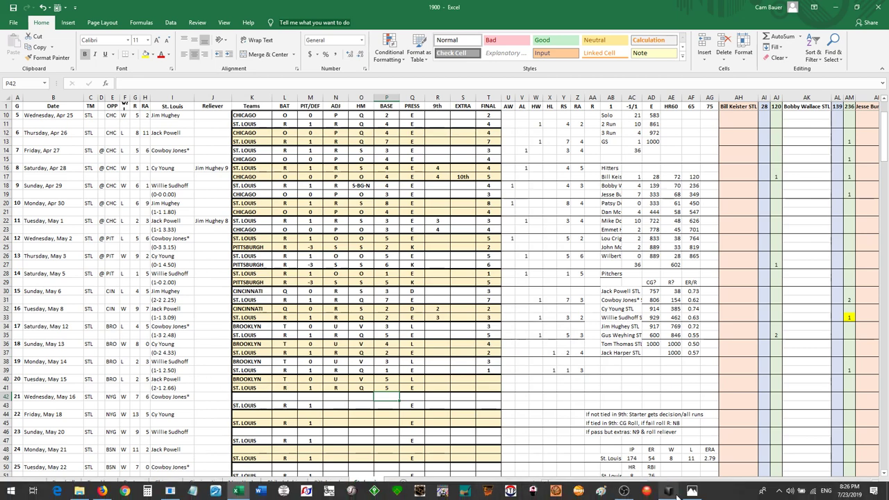
mouse_move(646, 491)
left_click(708, 455)
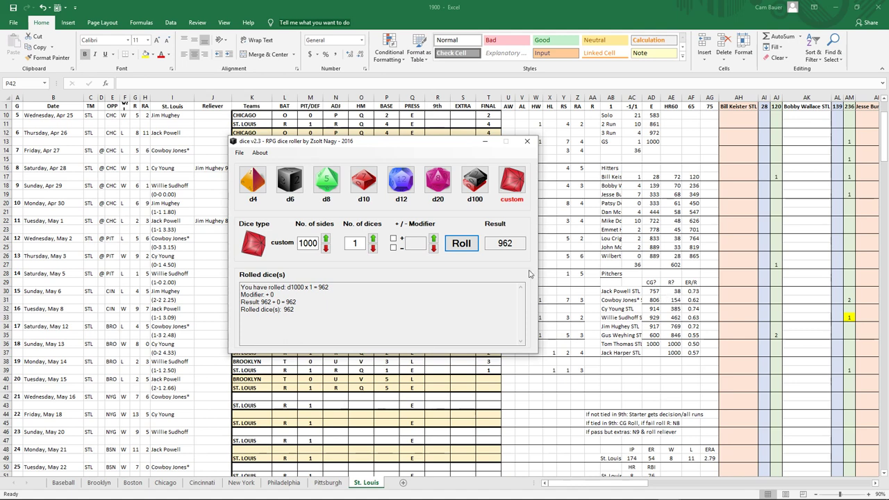
left_click(458, 245)
- Enter 'Jim Hughey 8' as the St. Louis reliever in cell J40
left_click(198, 382)
left_click(206, 377)
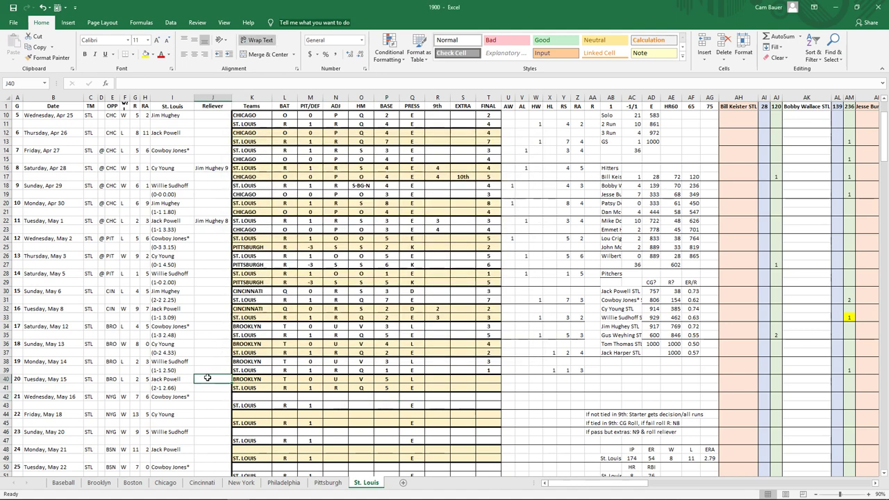
type("Jim HU")
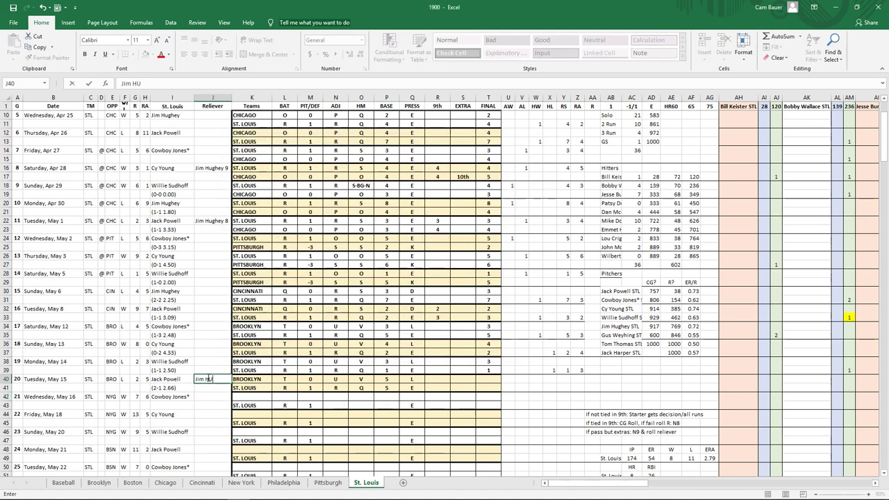
key("BackSpace")
key("BackSpace")
key("BackSpace")
key("BackSpace")
type("ugh")
key("Return")
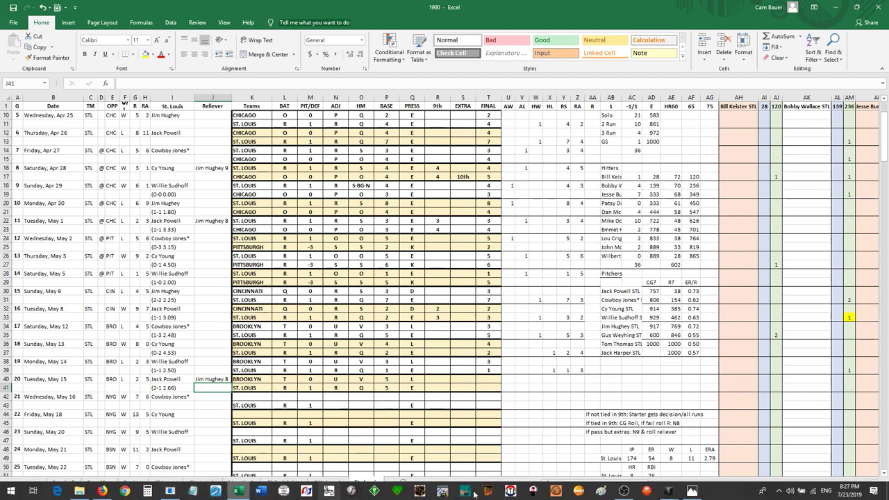
- Page back to the Pressure BG Chart and roll 2d6 in the dice roller
left_click(692, 491)
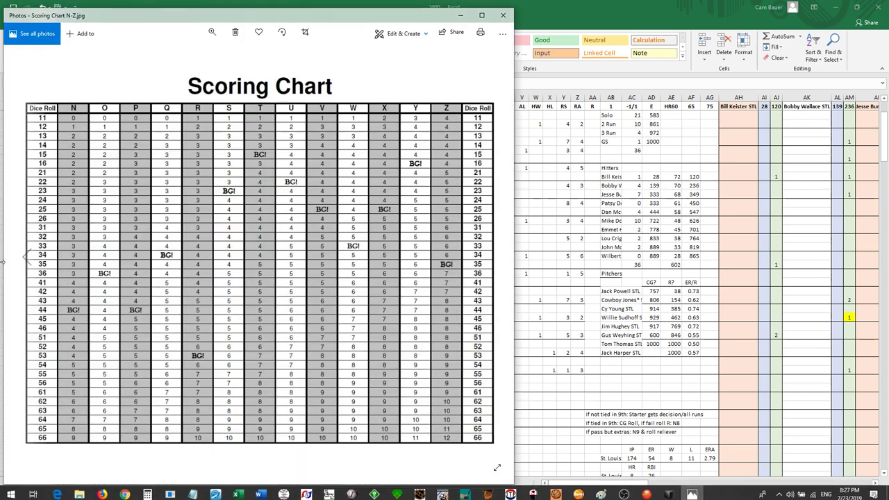
left_click(25, 267)
left_click(26, 269)
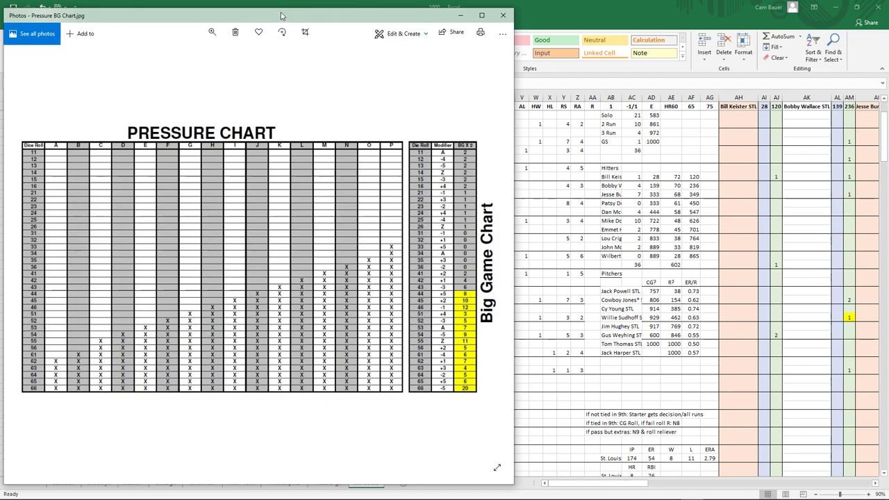
mouse_move(280, 16)
left_mouse_down()
mouse_move(745, 192)
mouse_move(804, 129)
mouse_move(385, 22)
mouse_move(283, 28)
left_mouse_up()
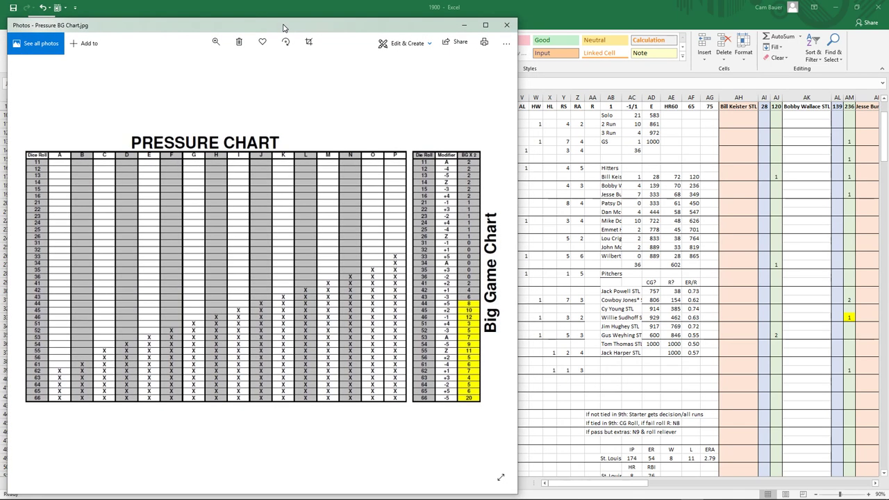
mouse_move(667, 491)
left_click(715, 451)
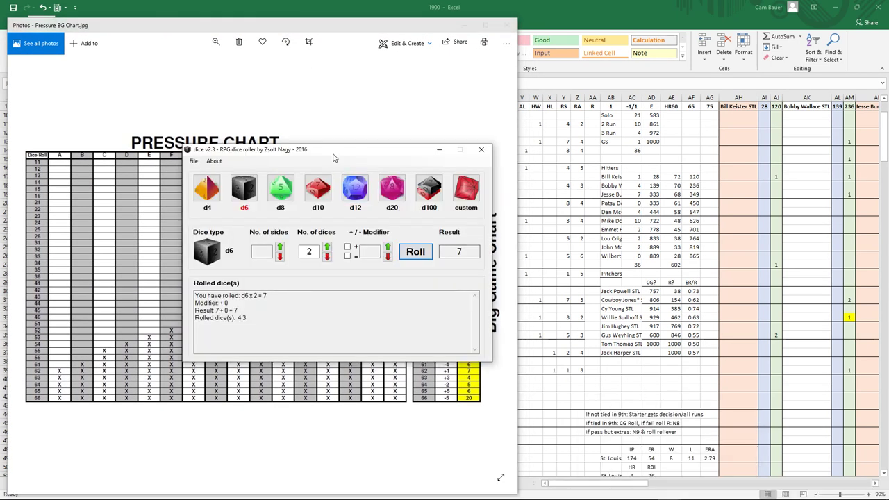
left_click_drag(332, 155, 468, 162)
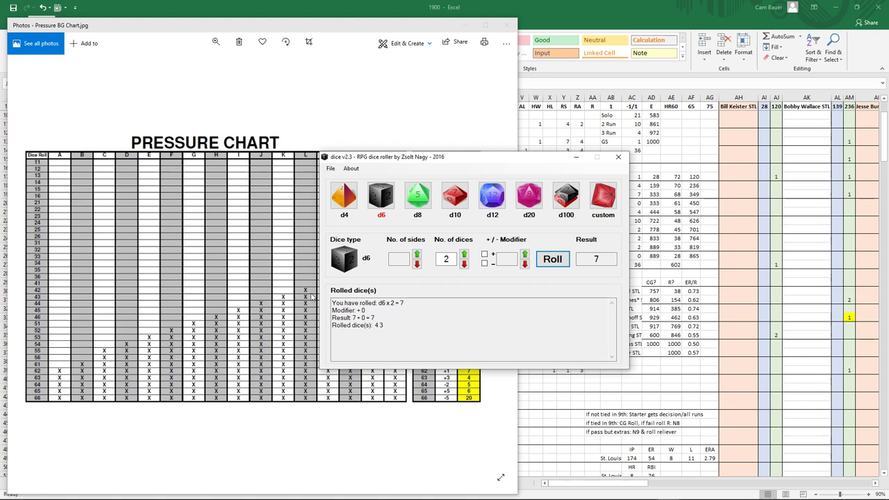
left_click(555, 261)
- Enter Brooklyn's May 15 9th-inning value in cell R40
left_click(543, 397)
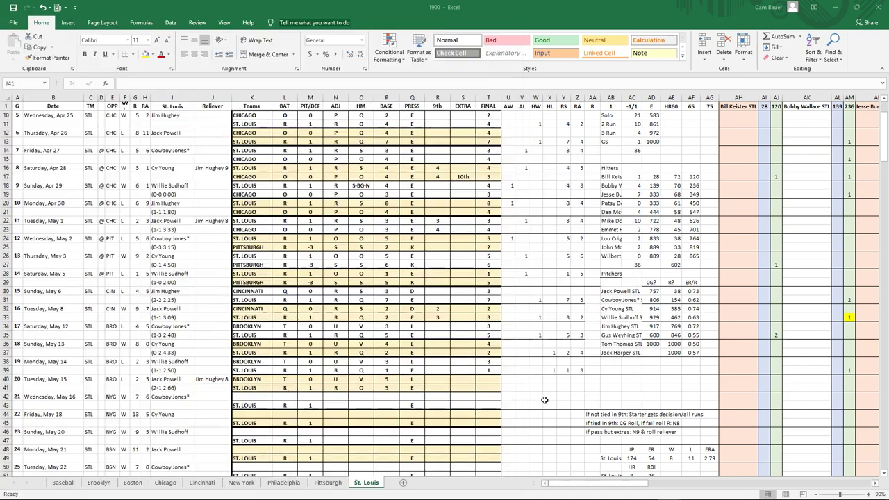
left_click(438, 362)
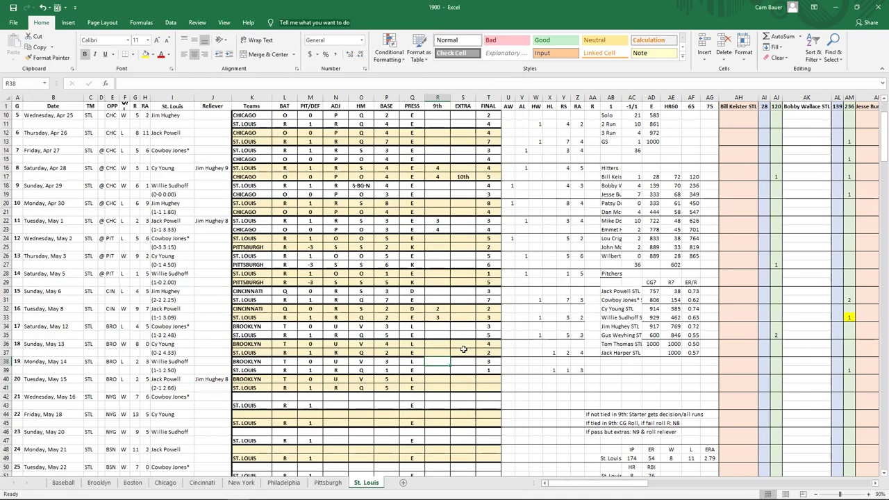
left_click(439, 379)
type("3")
key("Return")
- Bring the pressure chart and dice roller back up, then return to the spreadsheet
mouse_move(555, 497)
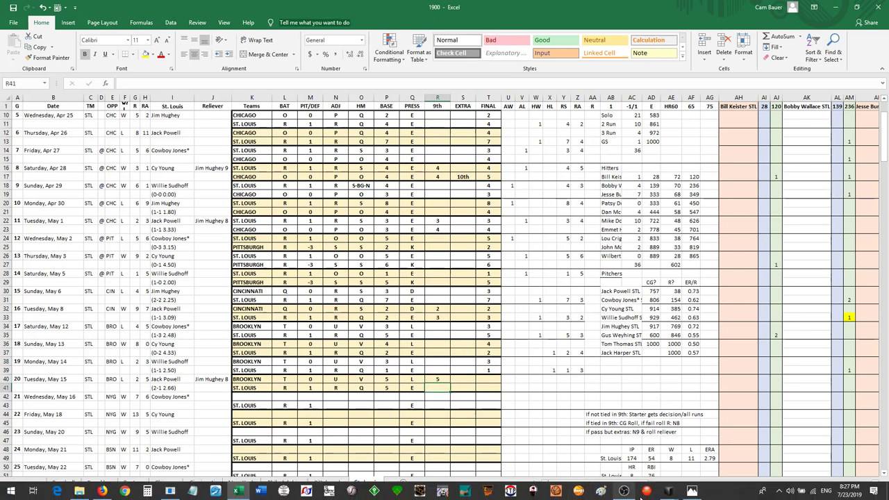
left_click(692, 490)
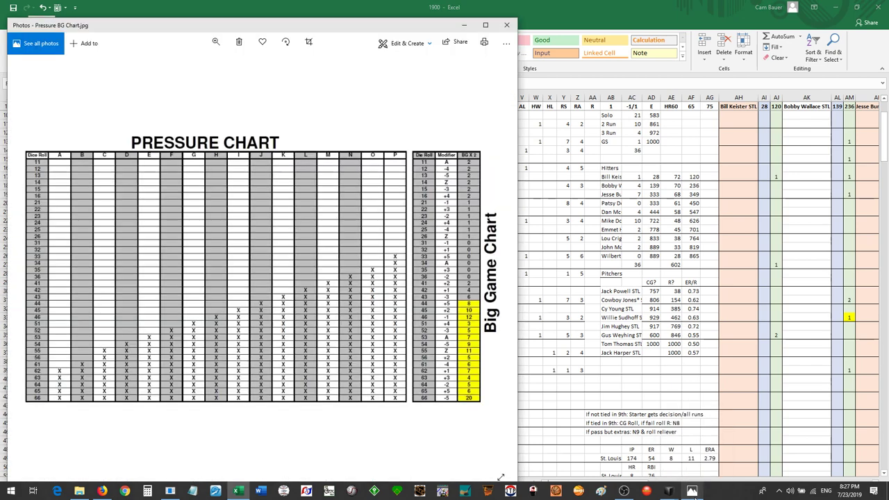
mouse_move(664, 493)
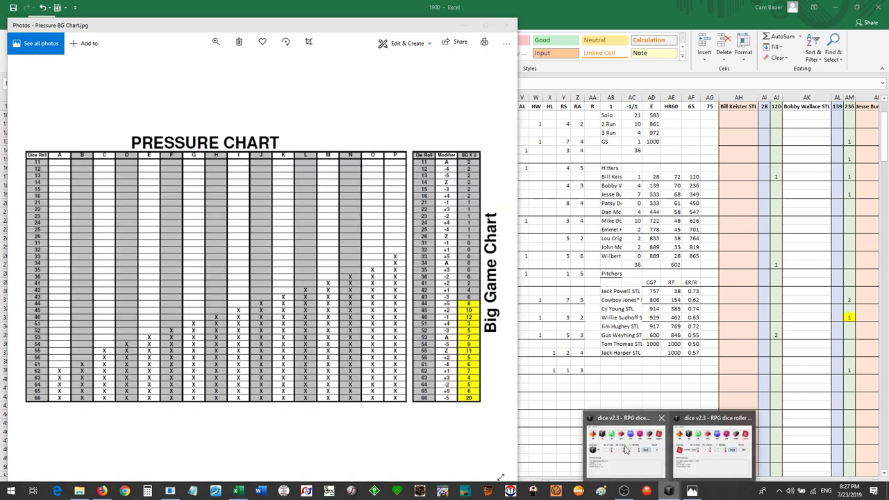
left_click(627, 447)
left_click_drag(410, 158, 329, 148)
left_click(565, 460)
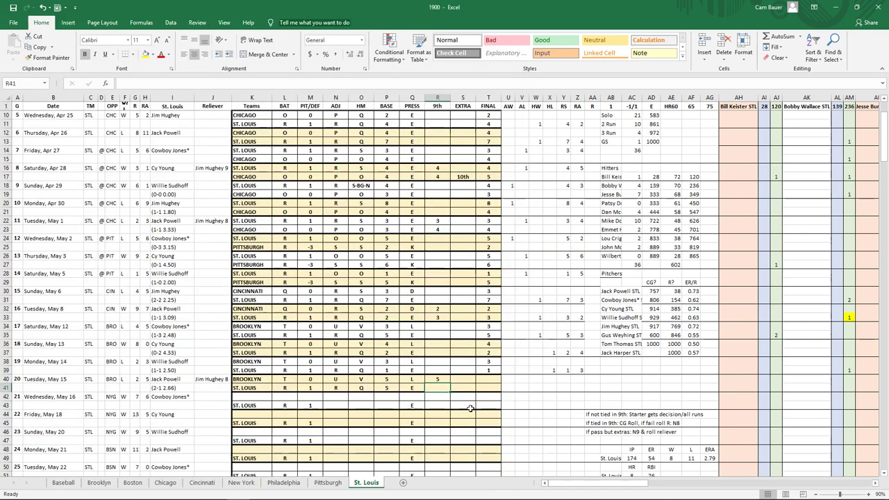
mouse_move(668, 492)
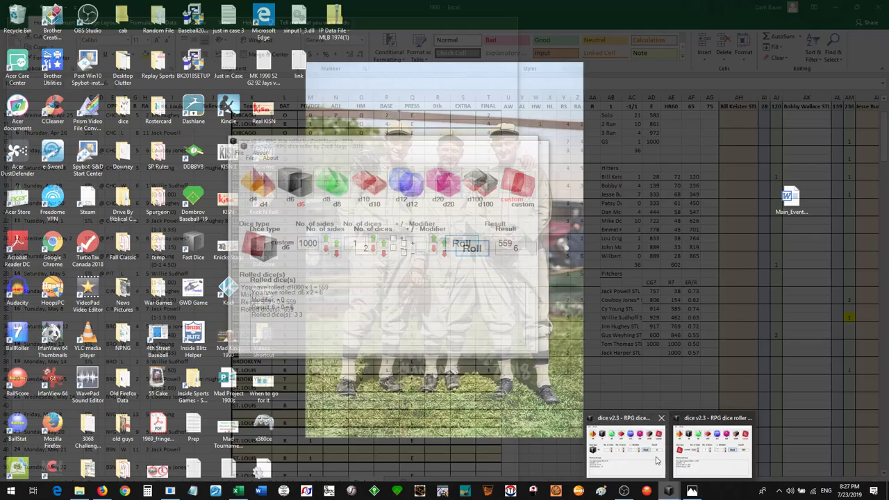
left_click(656, 460)
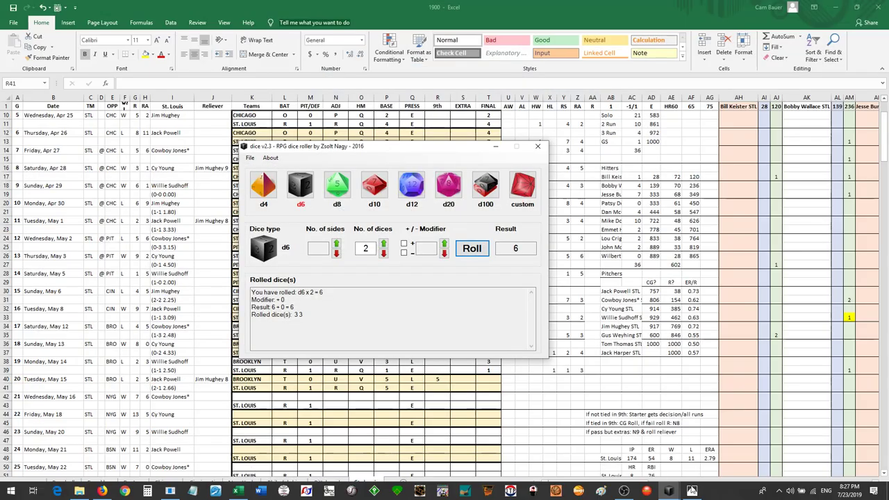
left_click(691, 490)
mouse_move(668, 490)
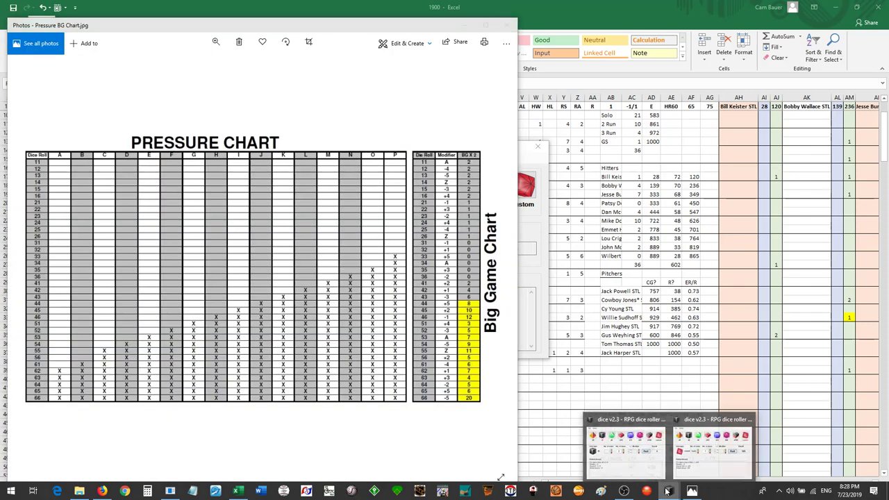
left_click(625, 459)
left_click_drag(299, 146, 223, 149)
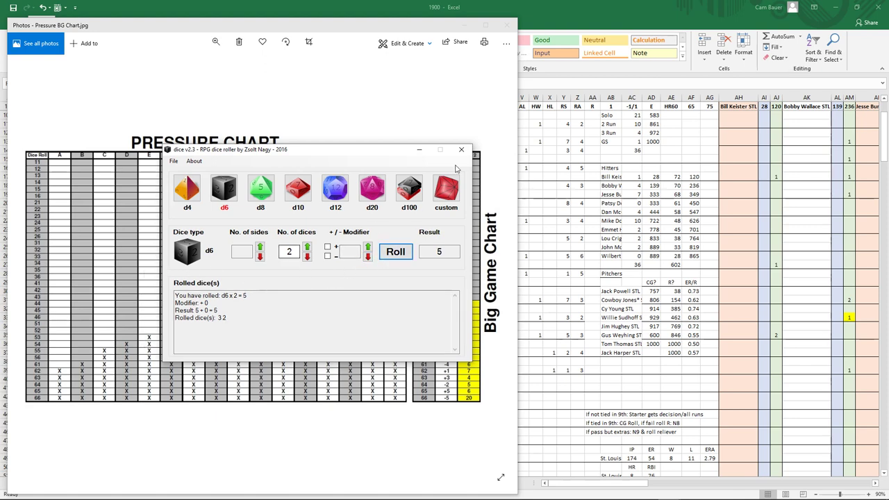
key("alt+Tab")
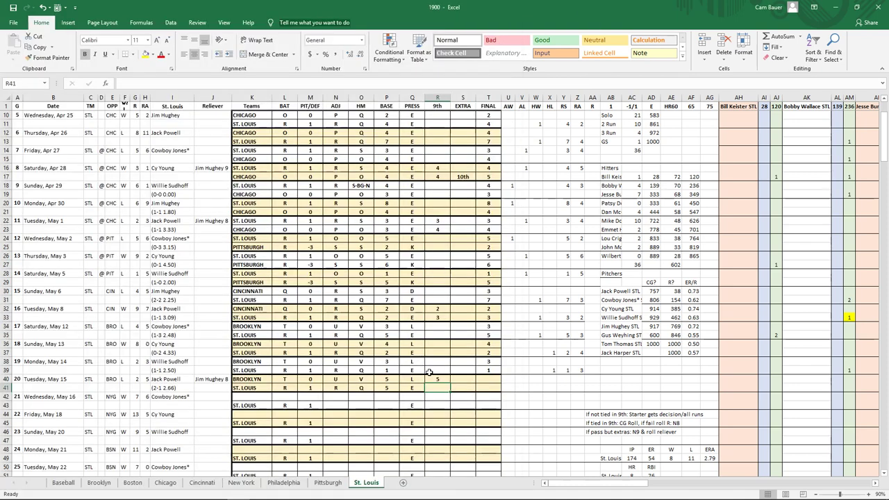
- Enter 5 as St. Louis's 9th-inning value in R41, then roll the d1000 for Brooklyn
type("5")
key("Return")
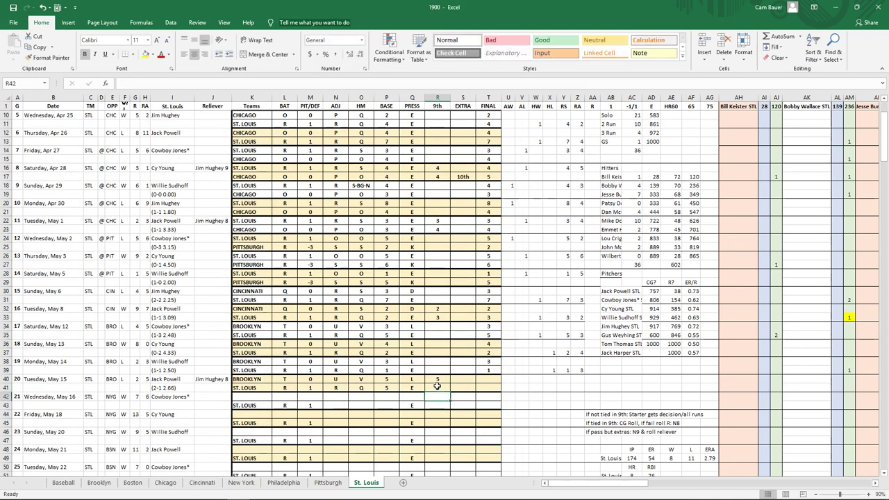
left_click(98, 483)
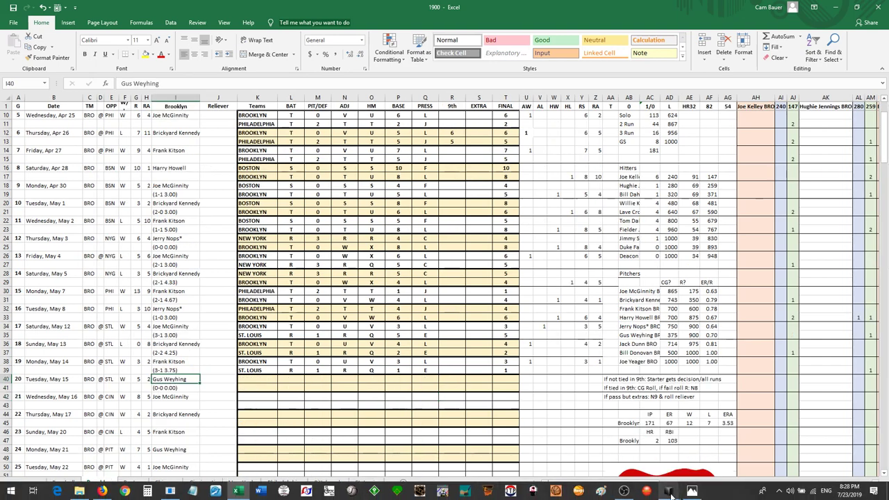
mouse_move(671, 495)
left_click(625, 445)
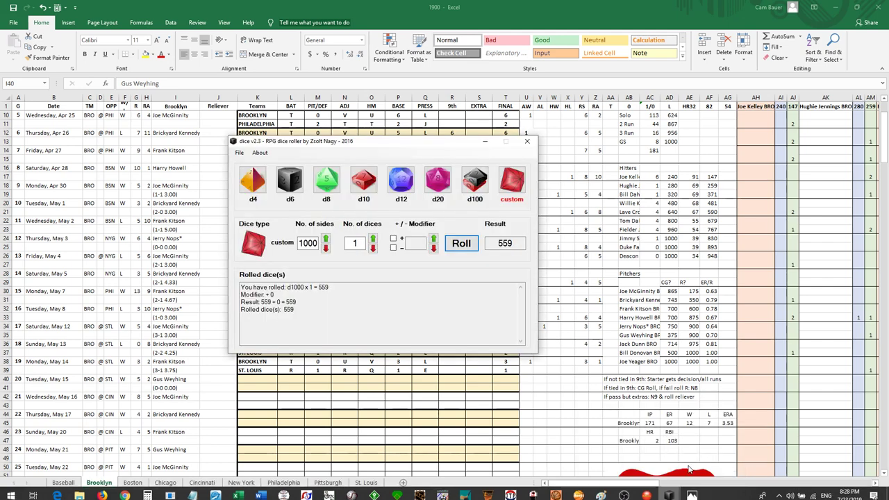
left_click_drag(403, 152, 461, 174)
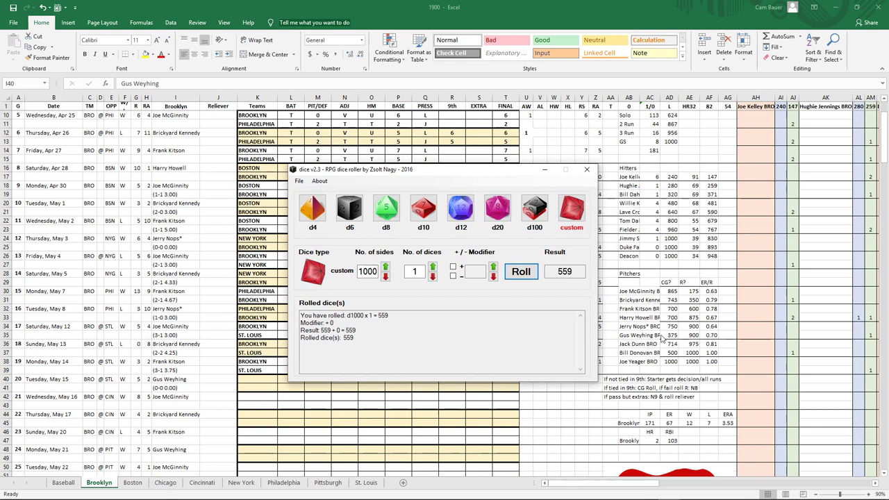
left_click(520, 275)
- Enter 'Howell 9' as Brooklyn's May 15 reliever in cell J40
left_click(208, 380)
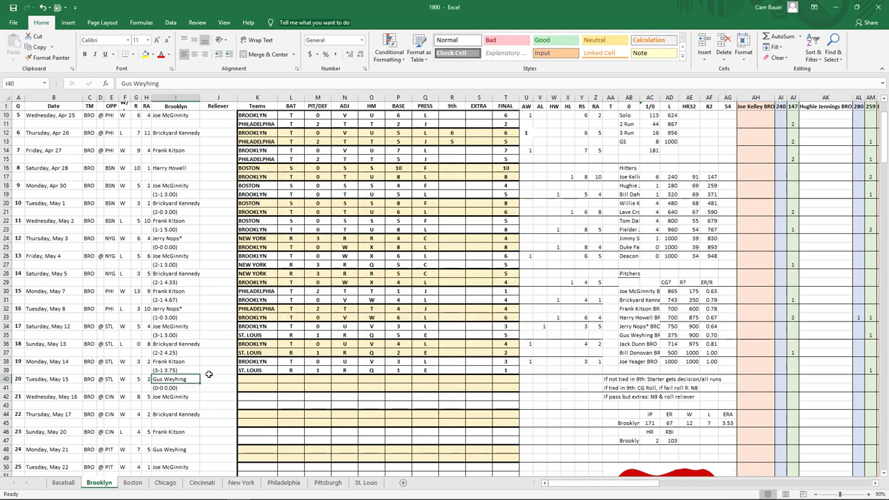
left_click(216, 379)
type("Howell")
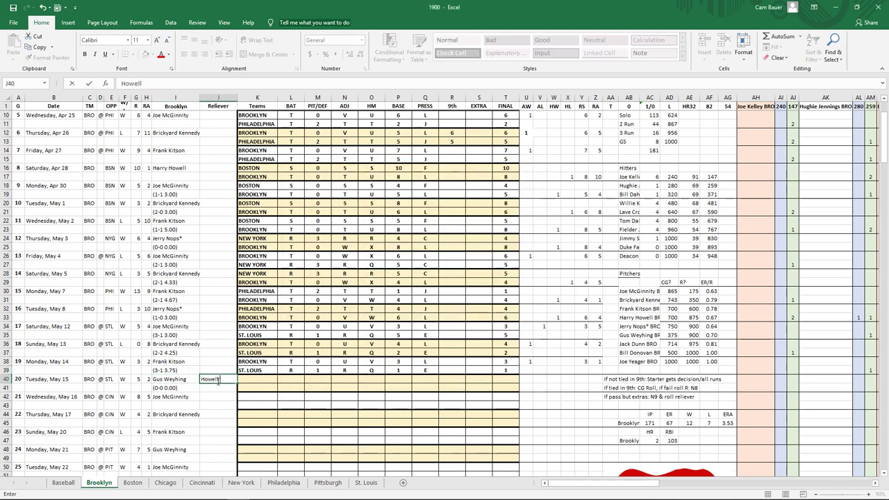
type(" 9")
key("Return")
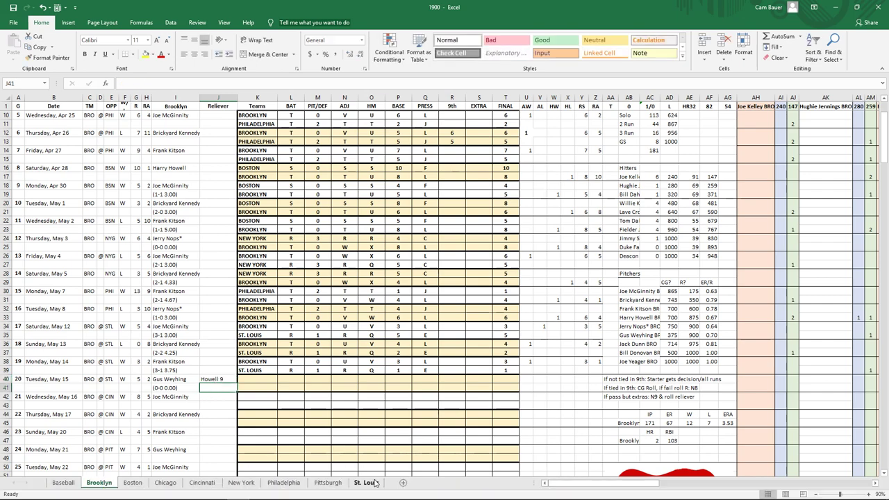
- Show Extra Innings Chart.jpg in Photos on the left, with the St. Louis sheet on the right half
left_click(368, 481)
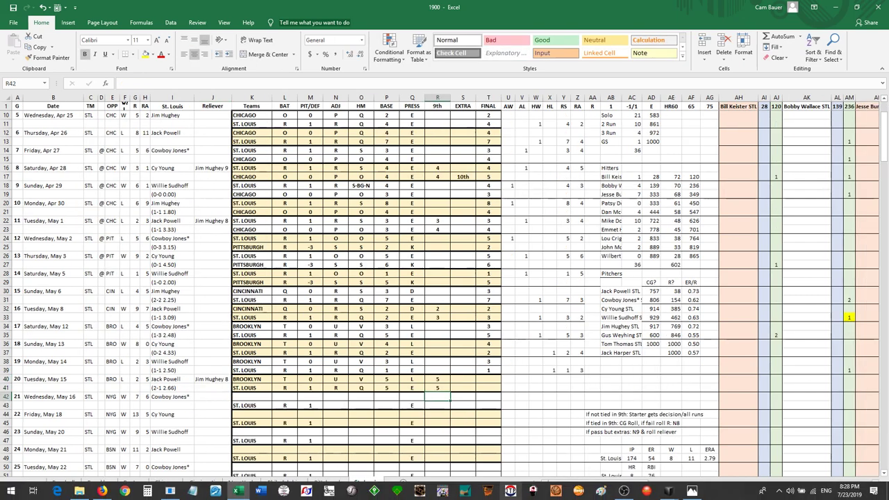
left_click(692, 491)
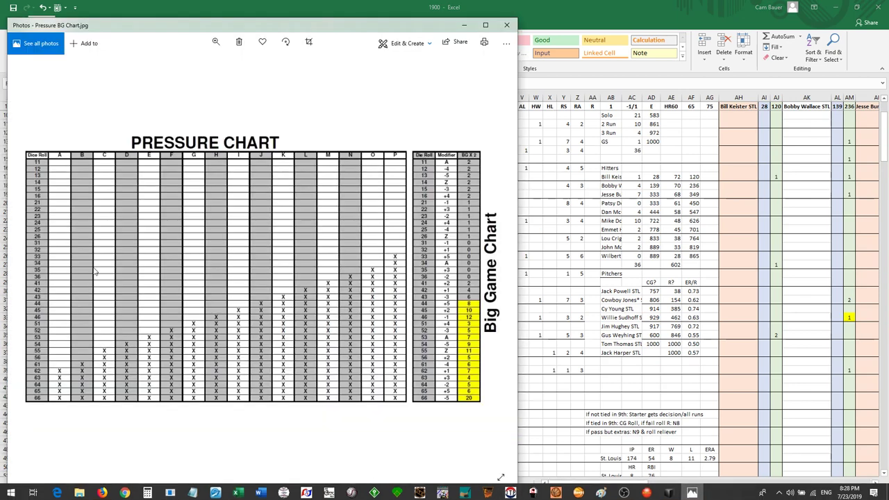
left_click(21, 281)
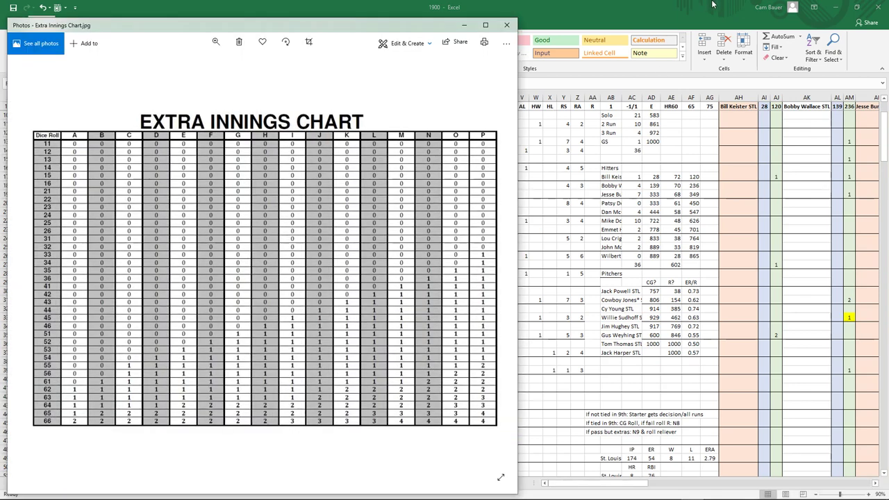
left_click(857, 12)
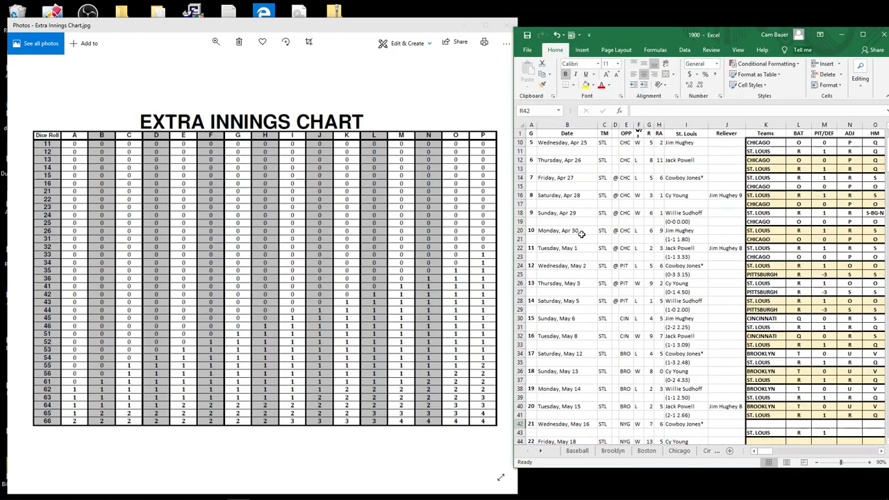
left_click(288, 86)
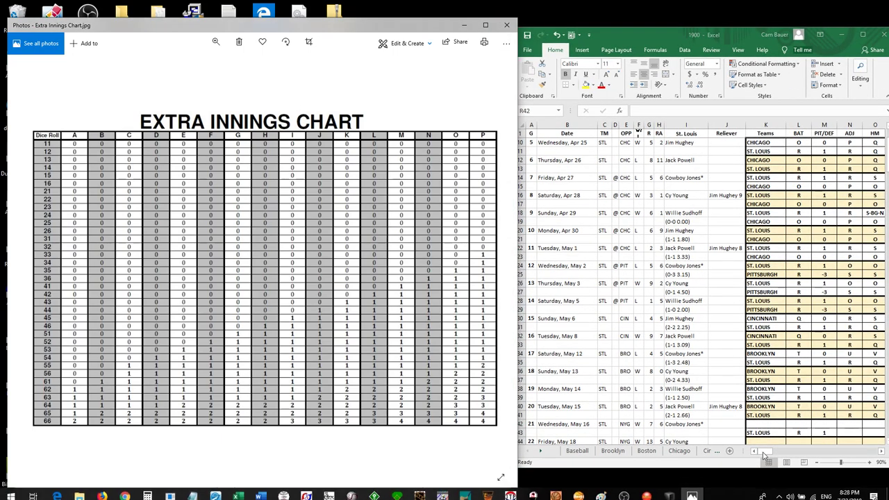
mouse_move(763, 455)
left_mouse_down()
mouse_move(788, 454)
mouse_move(776, 455)
left_mouse_up()
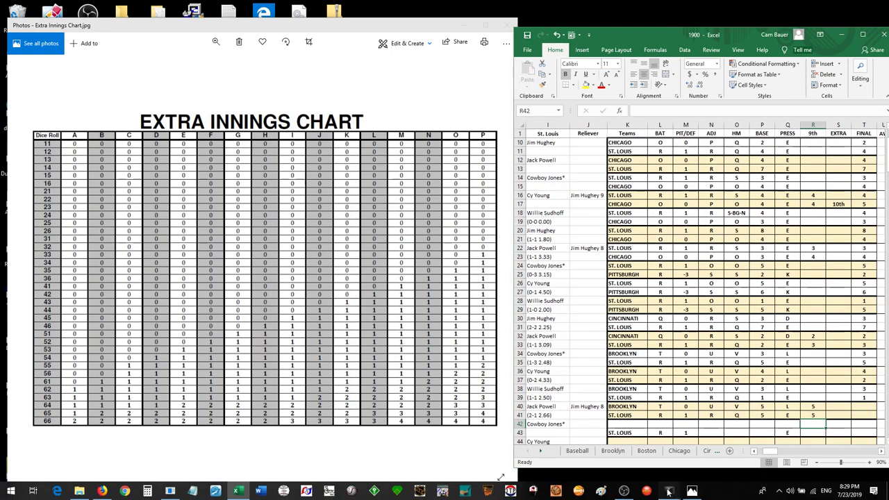
- Move the dice roller over Excel and roll 2d6 twice, getting 5 then 9 (4+5)
mouse_move(668, 491)
left_click(642, 436)
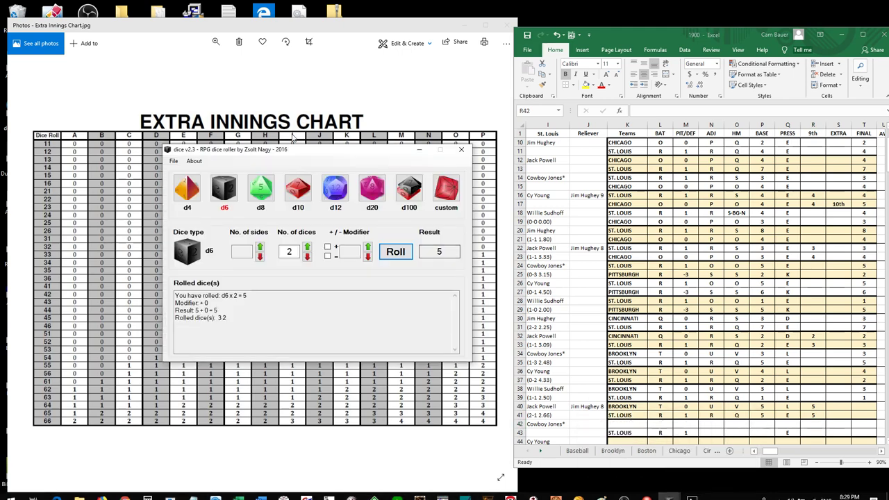
left_click_drag(287, 151, 516, 109)
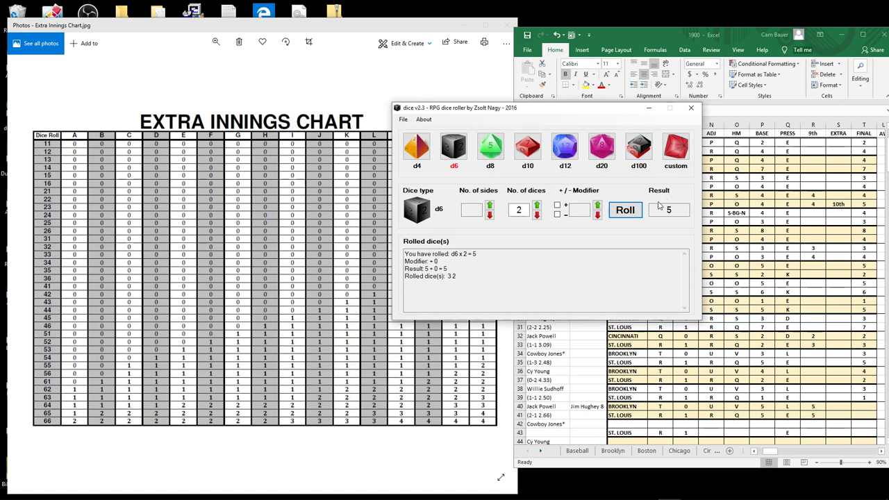
left_click(631, 216)
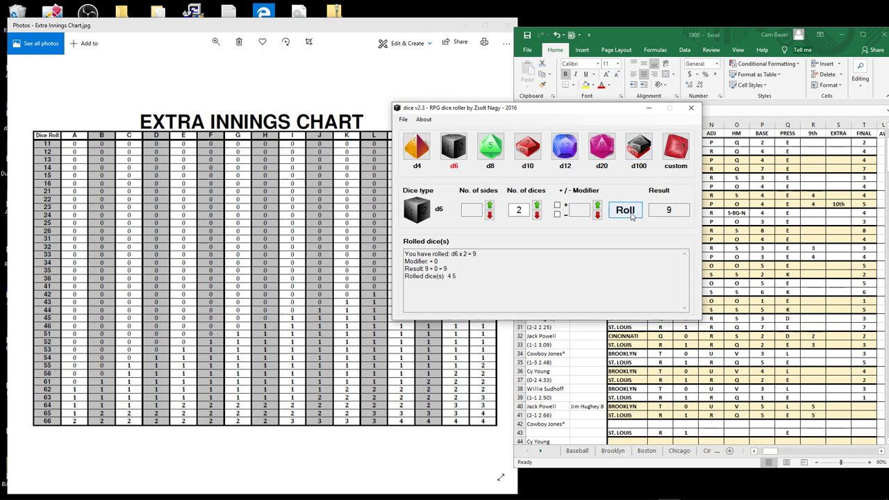
left_click(631, 216)
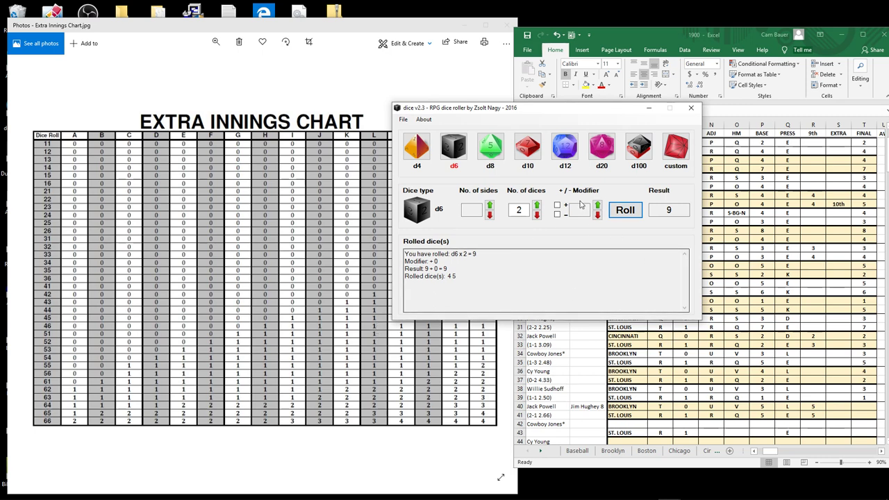
left_click(589, 48)
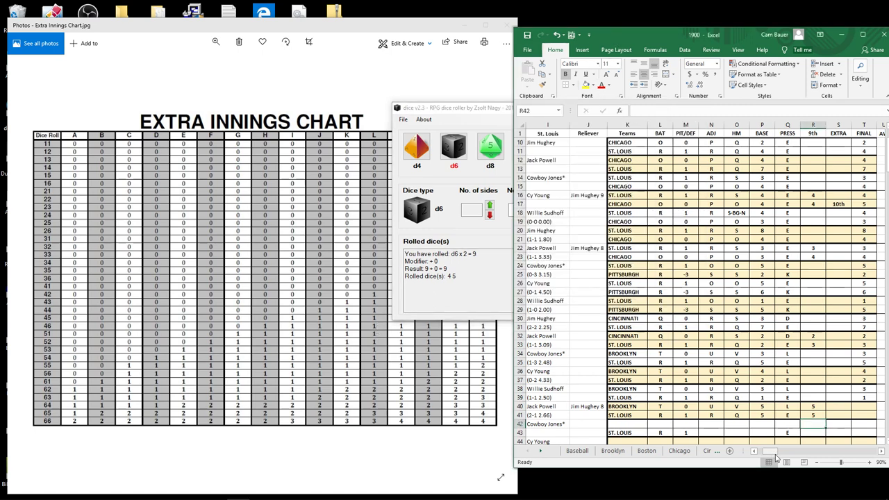
- Enter 10 in Brooklyn's EXTRA cell S40 and check how Excel converted it
left_click(881, 452)
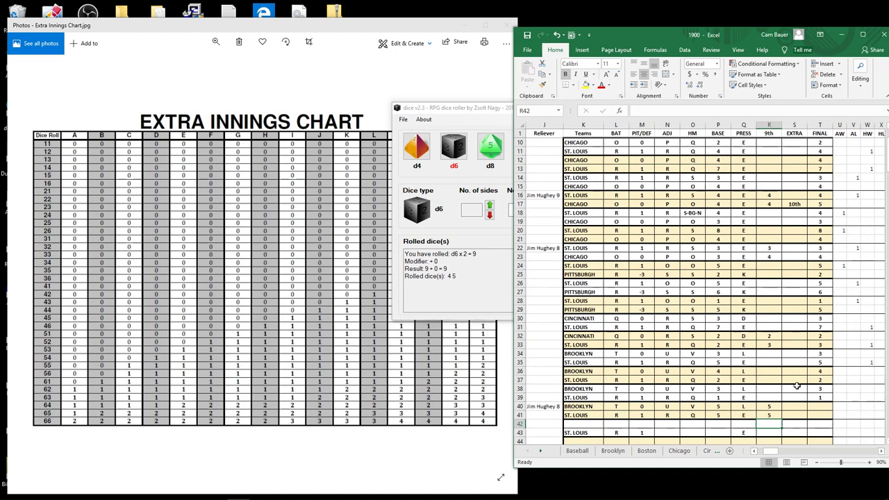
left_click(793, 407)
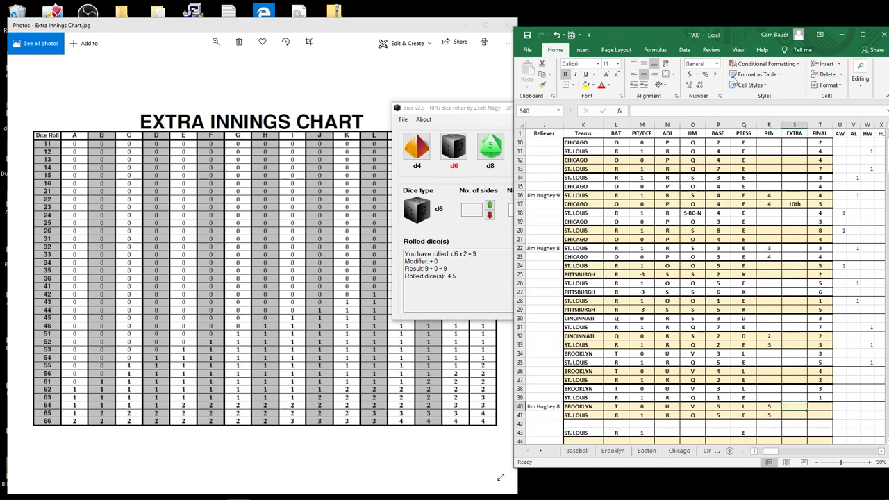
left_click(654, 107)
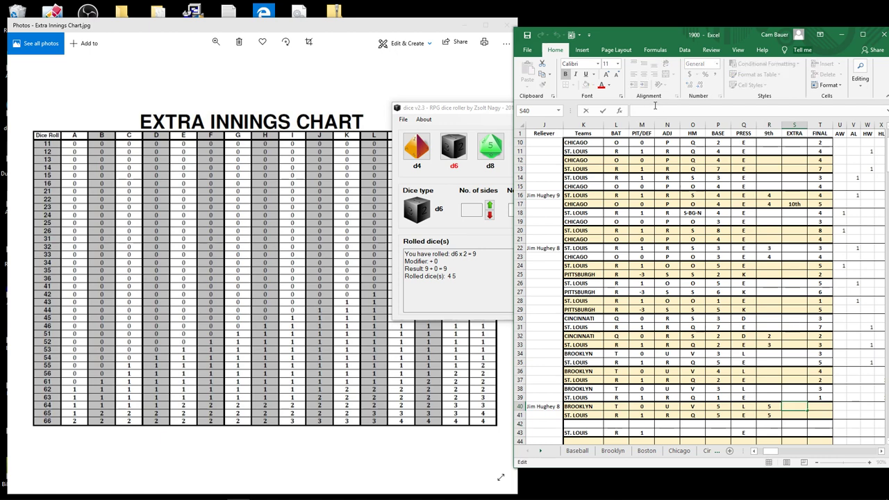
type("10-1")
key("Return")
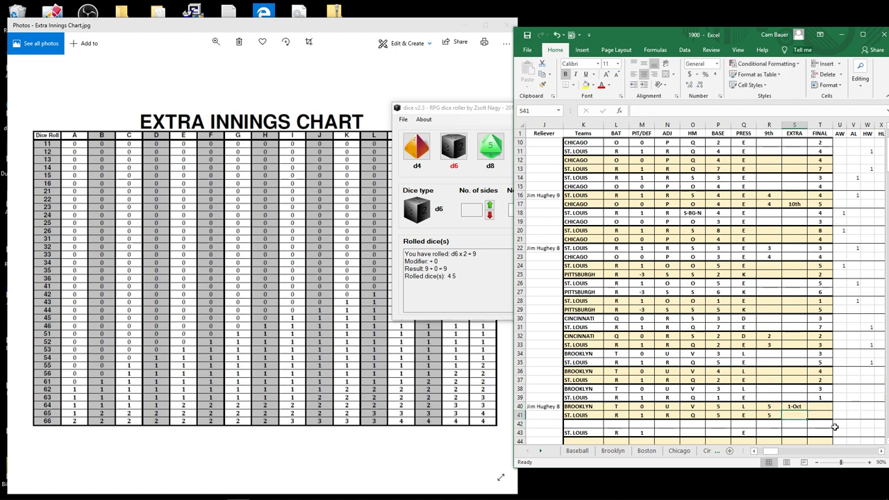
left_click(796, 406)
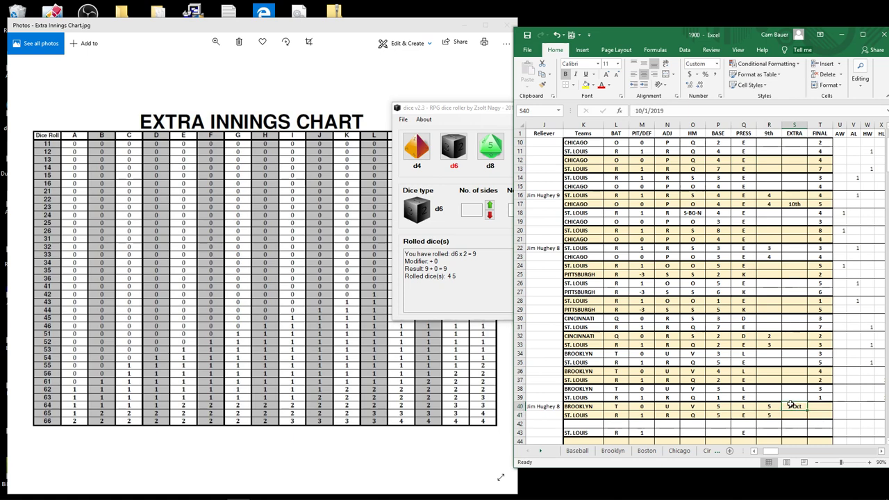
key("Home")
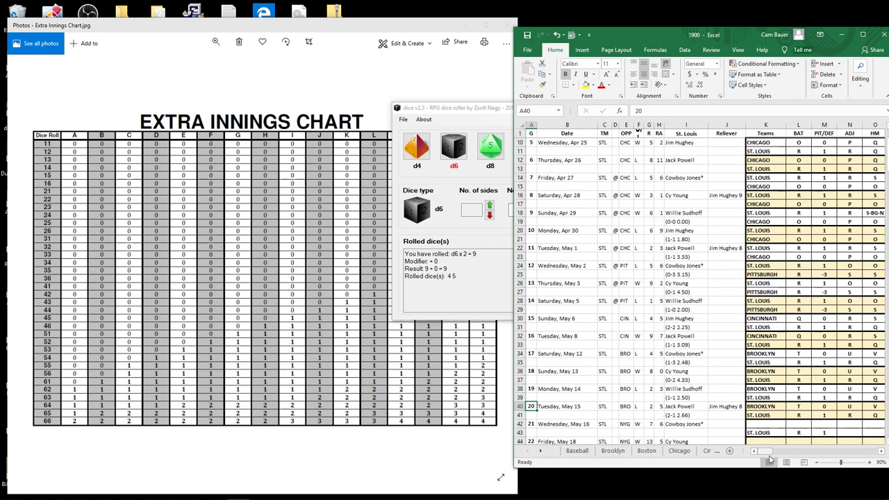
mouse_move(770, 457)
left_mouse_down()
mouse_move(787, 453)
mouse_move(775, 453)
left_mouse_up()
- Re-enter S40 as '10-1 so it stays text, then move the dice roller off the score columns
left_click(792, 407)
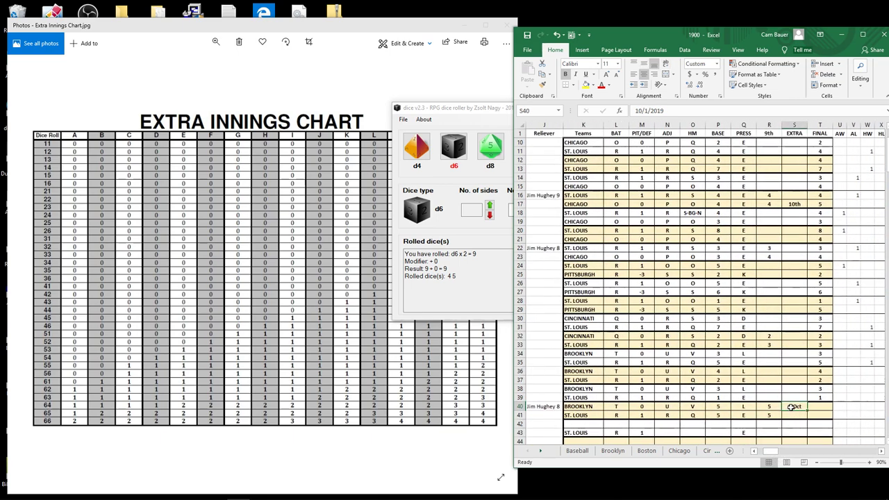
type("'")
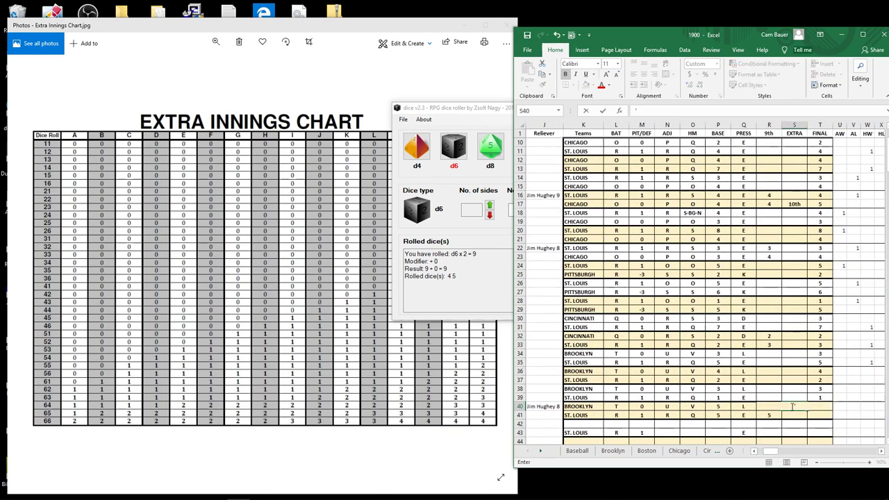
type("10-1")
key("Return")
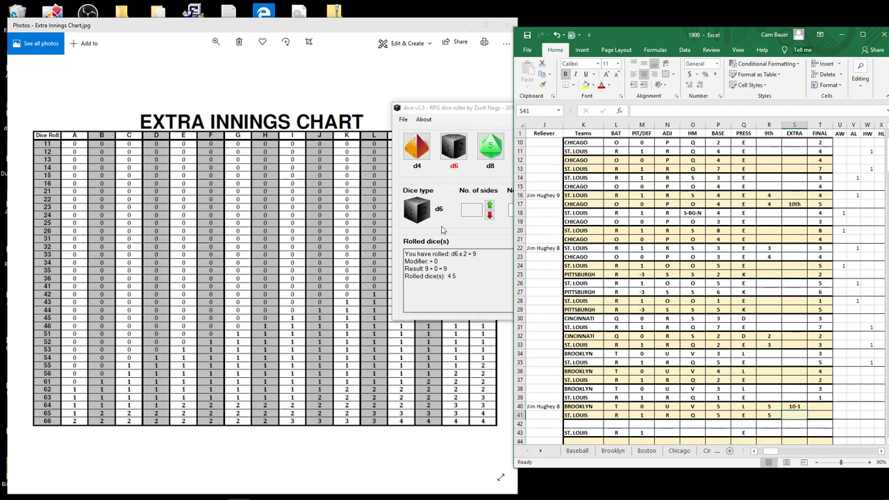
left_click(457, 114)
left_click_drag(457, 113, 266, 166)
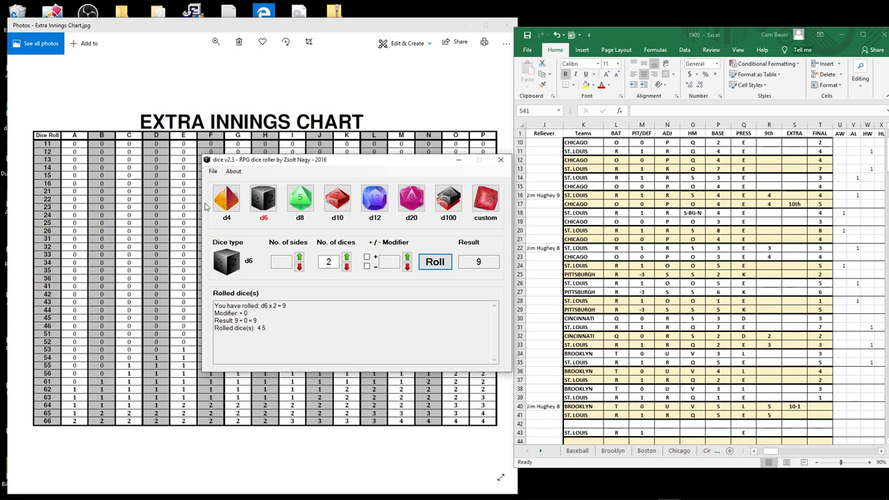
- Roll a 7 (2+5) on the 2d6 and record 0 extra innings for St. Louis in S41
left_click(441, 268)
left_click(750, 384)
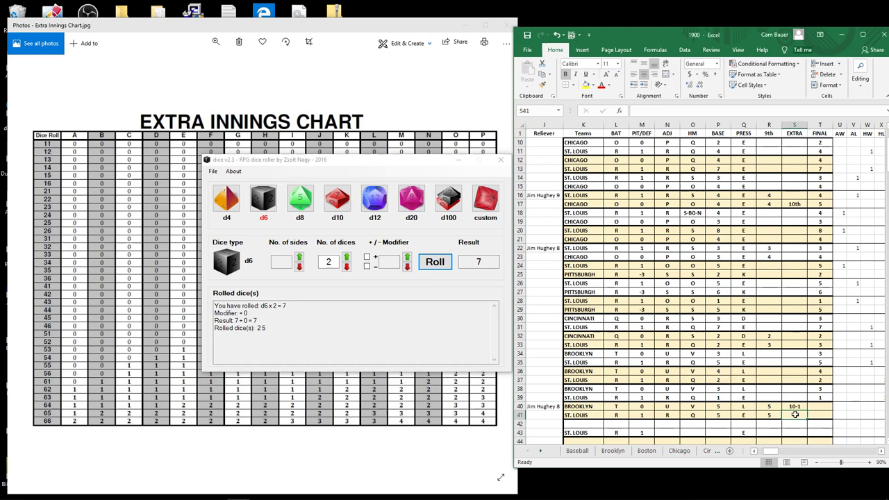
type("0")
key("Return")
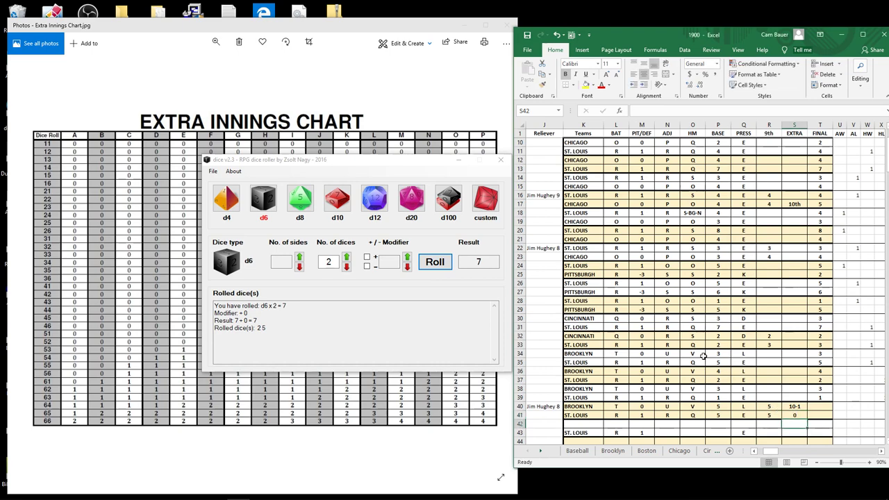
- Maximize Excel and enter final scores of 6 for Brooklyn in T40 and 5 for St. Louis in T41
left_click(862, 34)
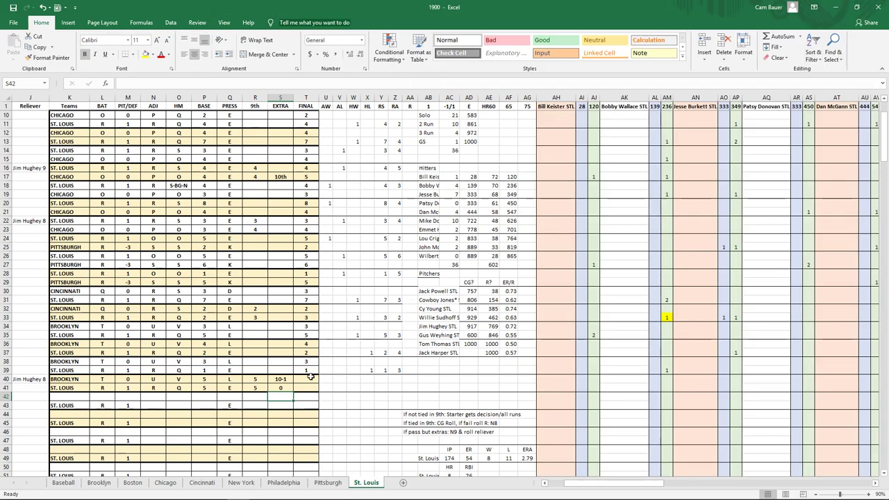
left_click(310, 377)
type("6")
key("Return")
type("5")
key("Return")
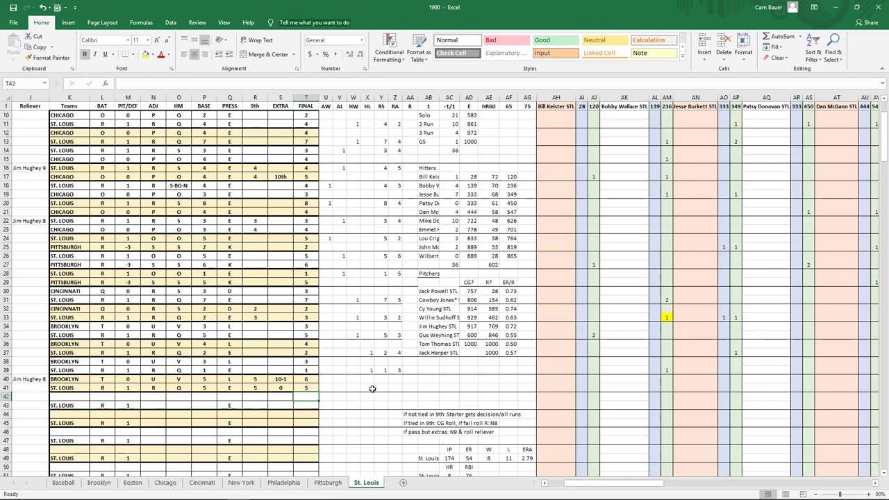
- Log St. Louis's home loss as 1, runs scored 5 and runs allowed 6 in X41:Z41
left_click(372, 389)
type("1")
key("Tab")
type("5")
key("Tab")
type("6")
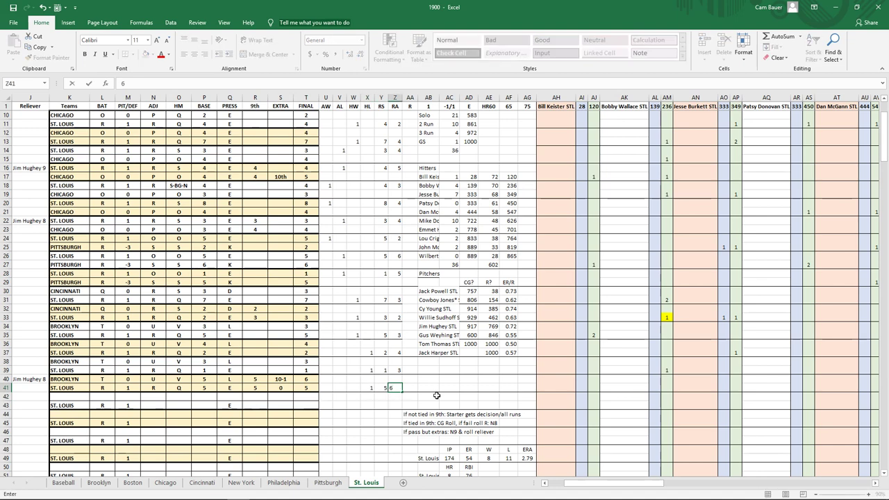
key("Return")
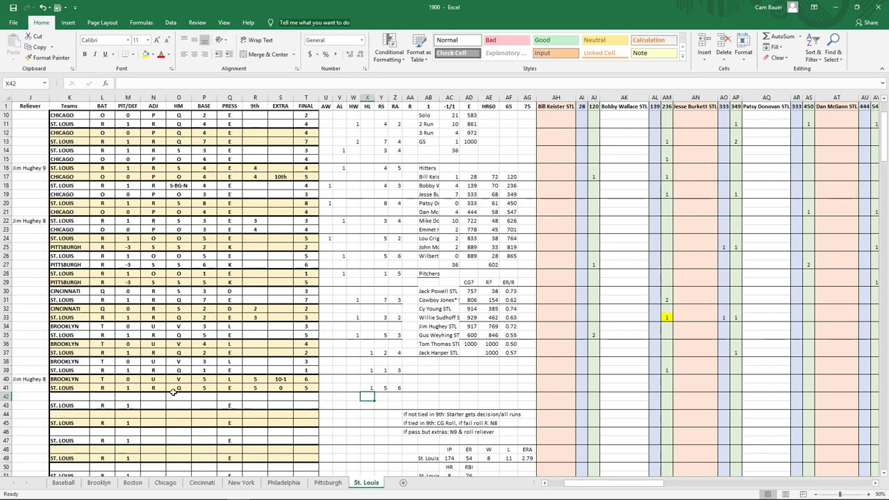
left_click_drag(596, 483, 590, 487)
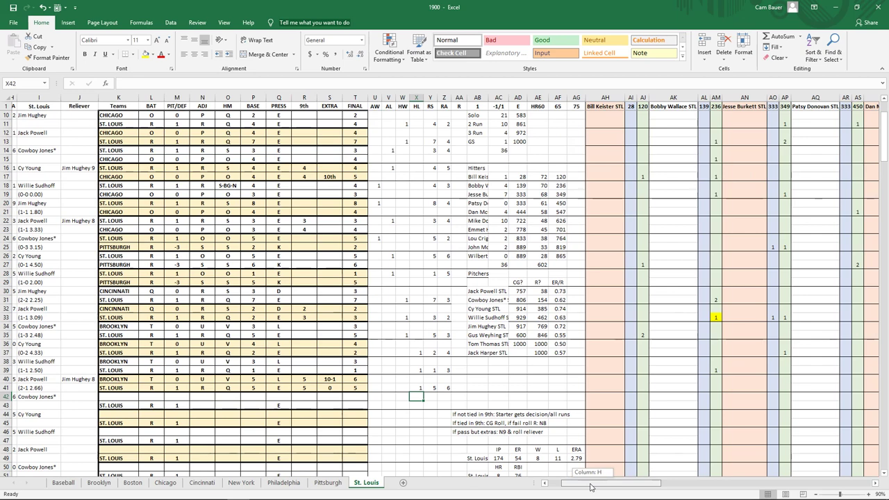
left_click_drag(590, 487, 617, 488)
left_click(546, 386)
key("Right")
key("Right")
key("Right")
key("Right")
key("Right")
key("Right")
key("Right")
key("Right")
key("Right")
key("Right")
key("Right")
key("Right")
key("Right")
key("Right")
key("Right")
key("Right")
key("Right")
key("Right")
key("Right")
key("Right")
key("Right")
key("Right")
key("Right")
key("Right")
key("Right")
key("Right")
key("Right")
key("Right")
key("Right")
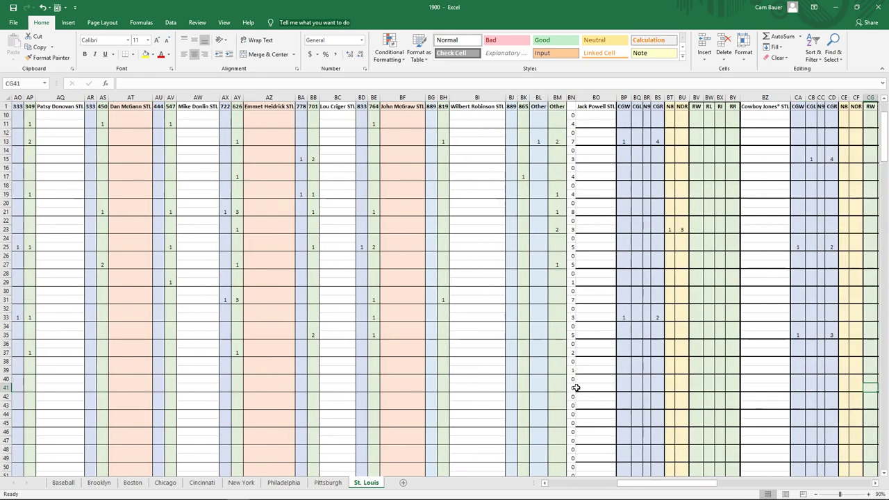
key("Left")
key("Left")
key("Left")
key("Left")
key("Left")
key("Left")
key("Left")
key("Left")
key("Left")
key("Left")
key("Left")
key("Left")
key("Left")
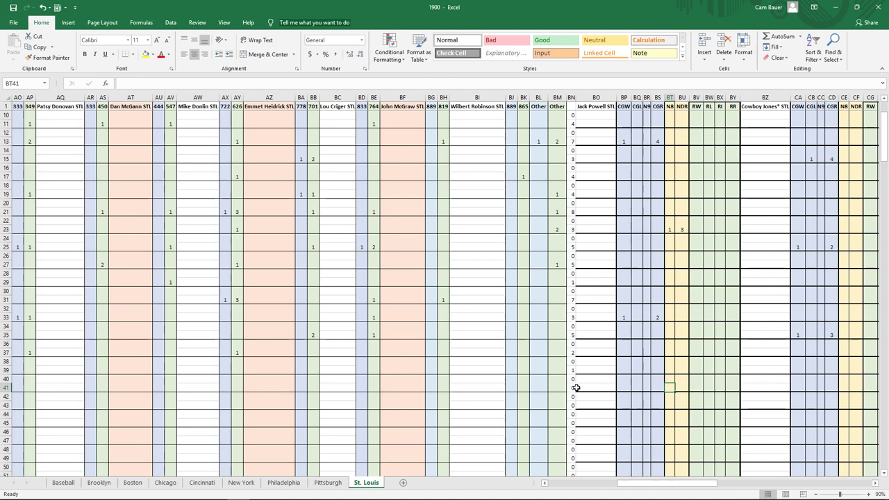
type("1")
key("Right")
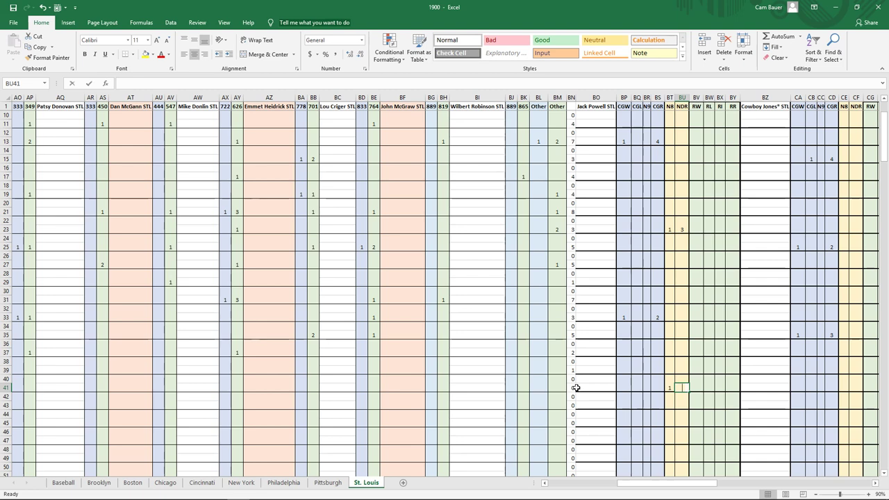
type("5")
key("Return")
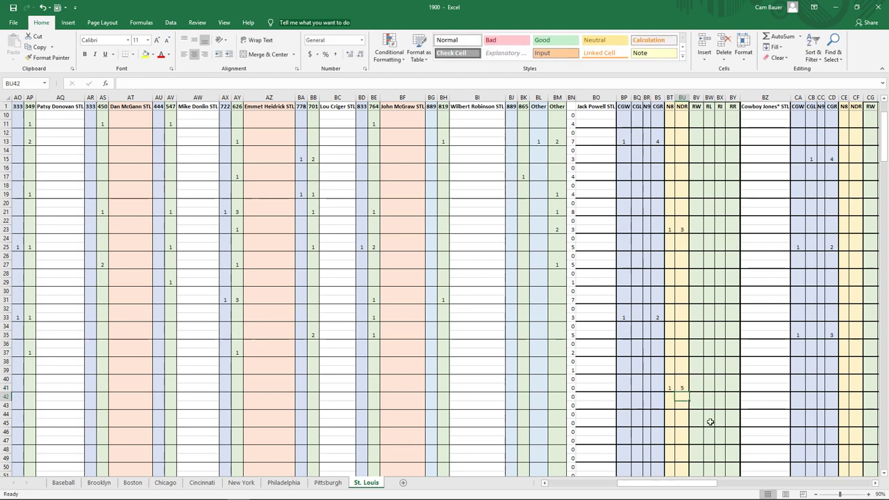
- Fill in Jim Hughey's row 41 relief columns RL 1, RI 2 and RR 1
key("Up")
key("Right")
key("Right")
key("Right")
key("Right")
key("Right")
key("Right")
key("Right")
key("Right")
key("Right")
key("Right")
key("Right")
key("Right")
key("Right")
key("Right")
key("Right")
key("Right")
key("Right")
key("Right")
key("Right")
key("Right")
key("Right")
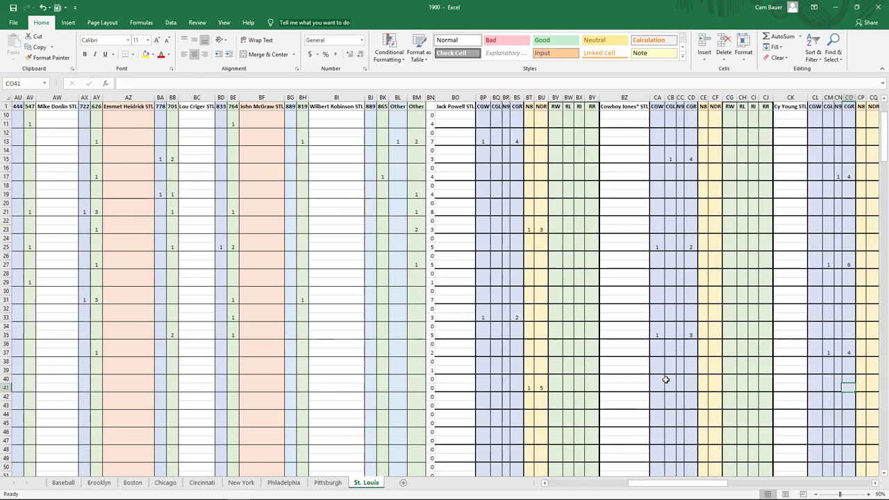
key("Right")
key("Right")
key("Right")
key("Right")
key("Right")
key("Right")
key("Right")
key("Right")
key("Right")
key("Right")
key("Right")
key("Right")
key("Right")
key("Right")
key("Right")
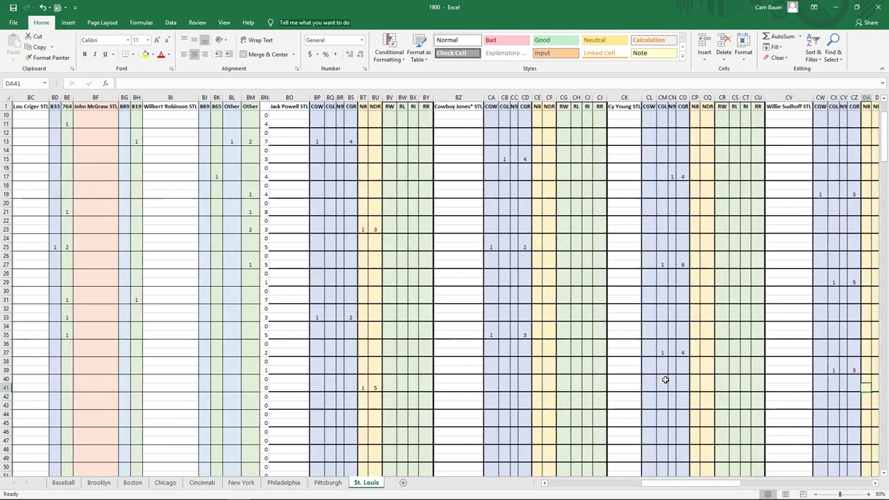
key("Right")
key("Right")
key("Right")
key("Right")
key("Right")
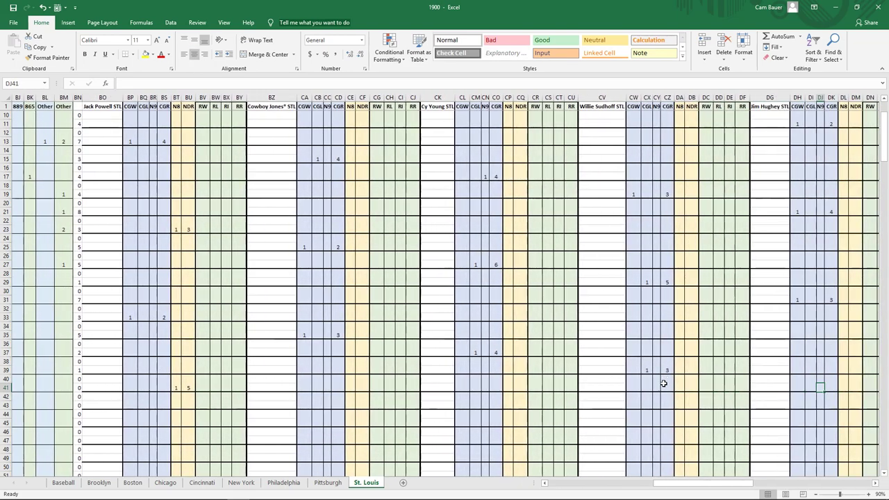
key("Right")
key("Right")
key("Right")
key("Right")
key("Right")
key("Right")
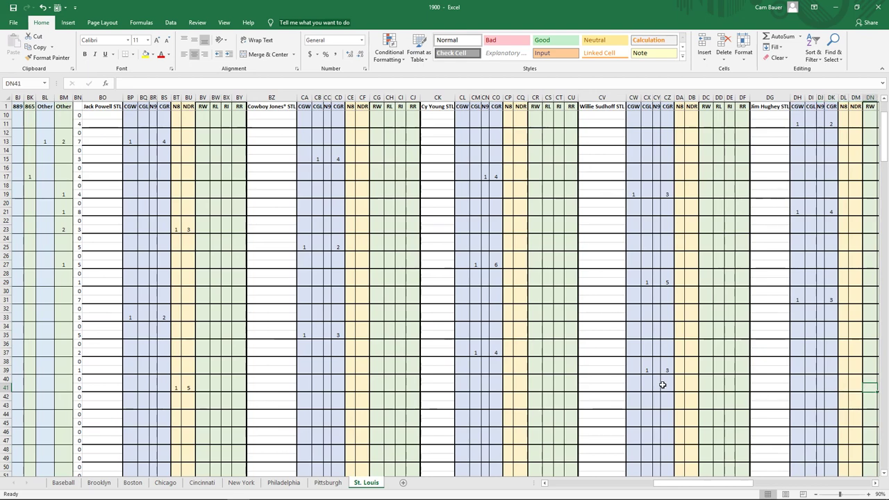
key("Right")
key("Left")
key("Left")
type("1")
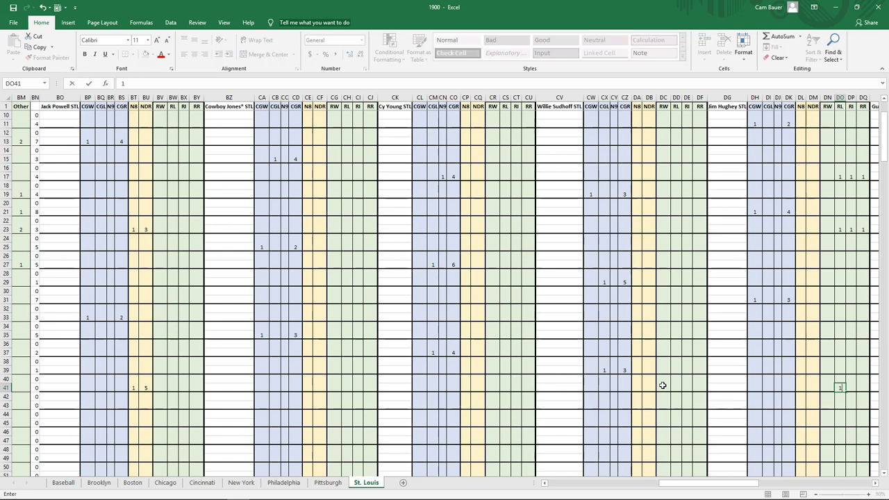
key("Tab")
key("Tab")
type("1")
key("Return")
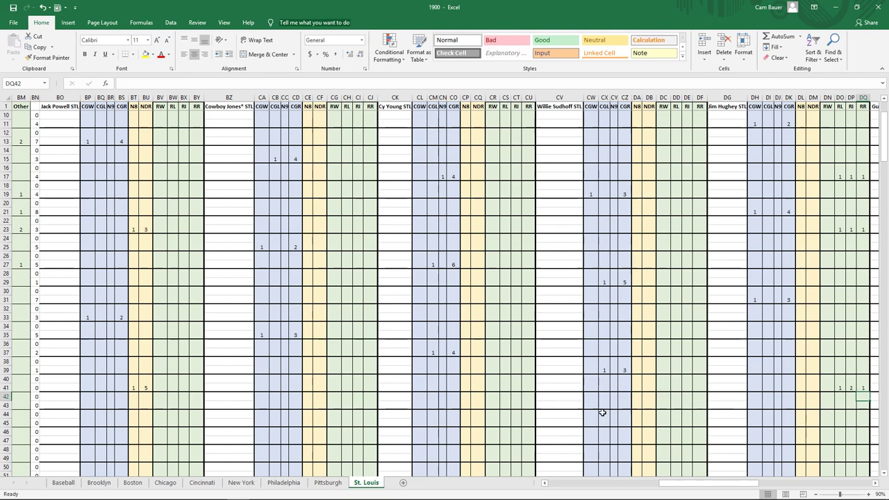
left_click_drag(738, 488, 622, 483)
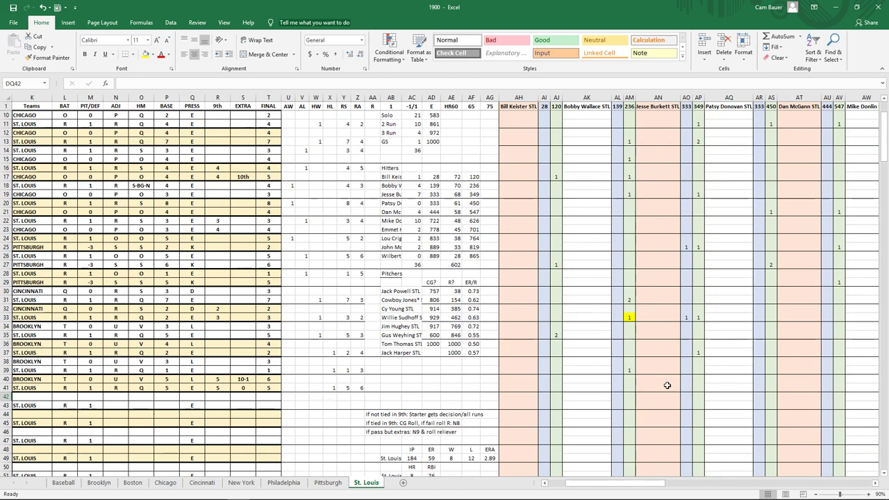
left_click_drag(670, 485, 722, 481)
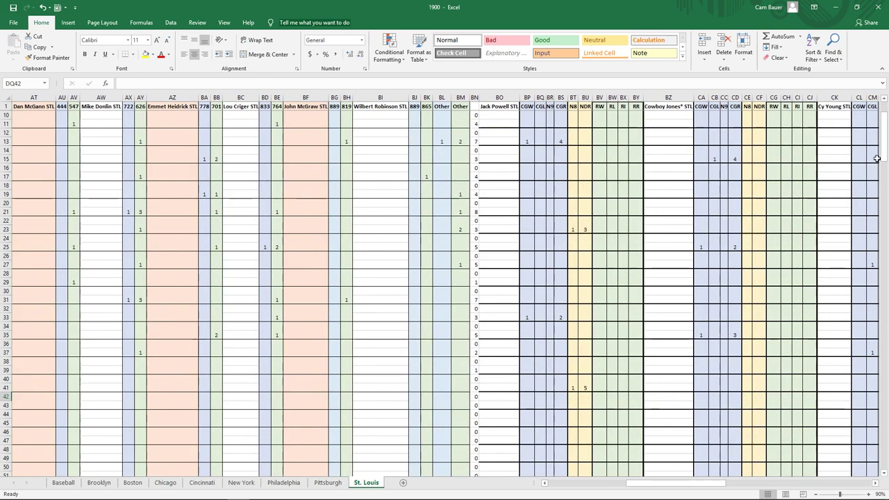
left_click_drag(886, 129, 885, 207)
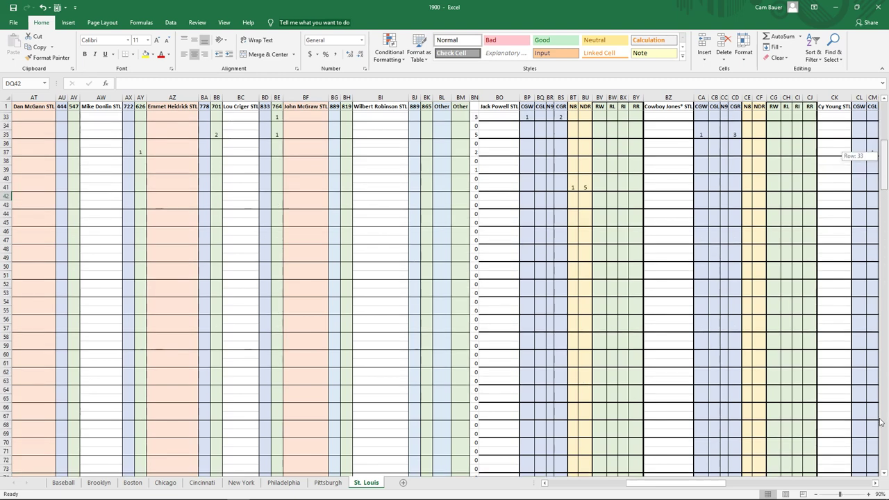
left_click_drag(884, 453, 884, 454)
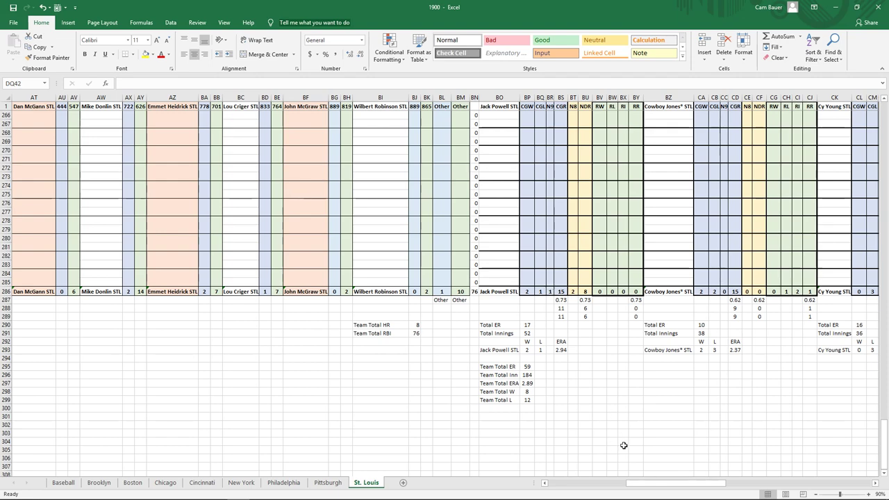
left_click_drag(654, 487, 544, 486)
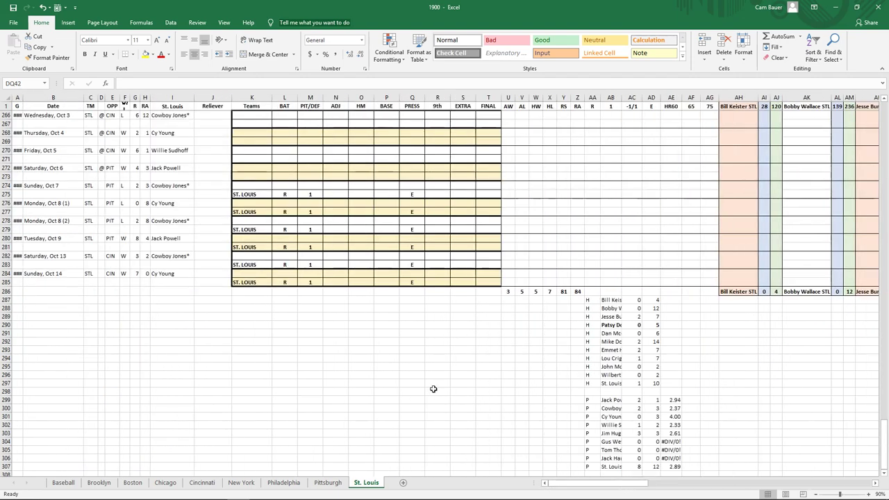
scroll(432, 384, "up", 20)
scroll(454, 372, "up", 20)
scroll(461, 370, "up", 19)
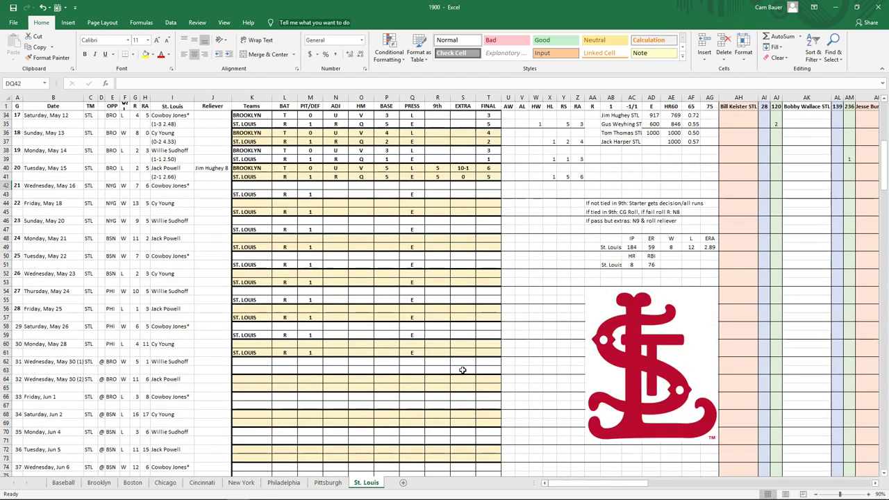
scroll(462, 370, "up", 4)
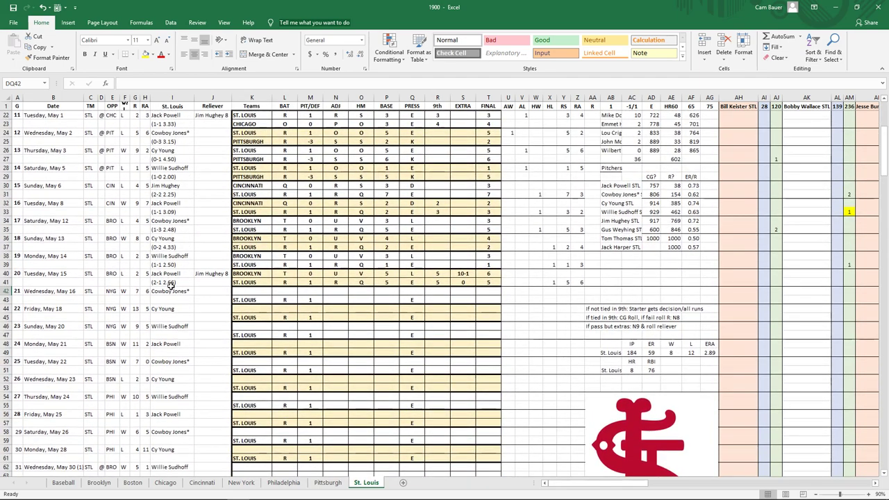
scroll(236, 294, "up", 1)
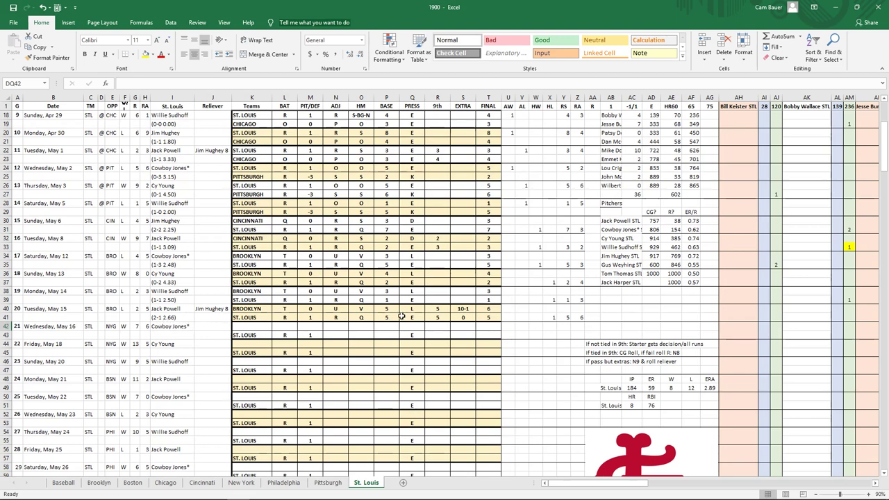
- Switch to the Baseball summary sheet, where St. Louis's pitching totals 8–12 with a 2.89 ERA
left_click(63, 483)
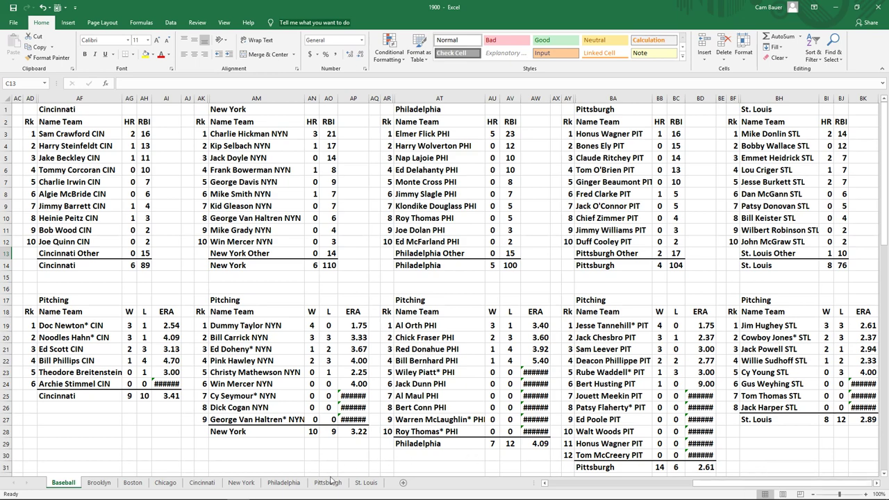
- Go back to the St. Louis game log sheet and scroll down to its May 15 rows
left_click(361, 483)
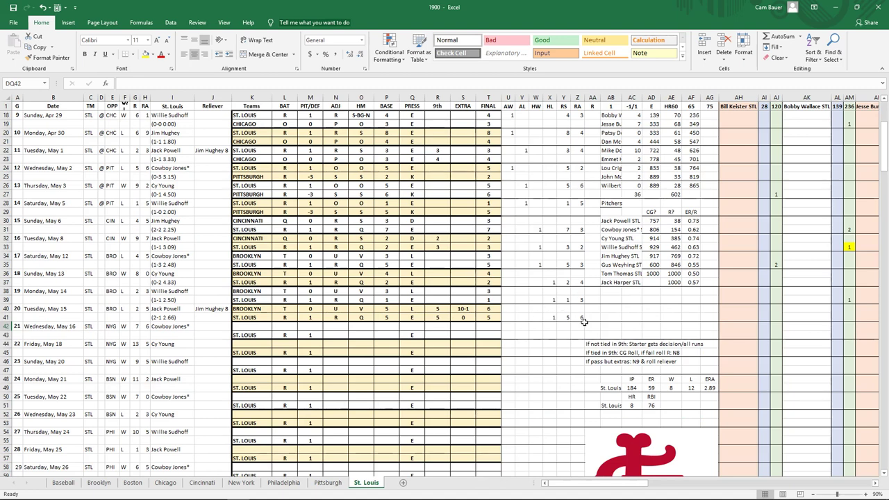
left_click_drag(636, 485, 684, 486)
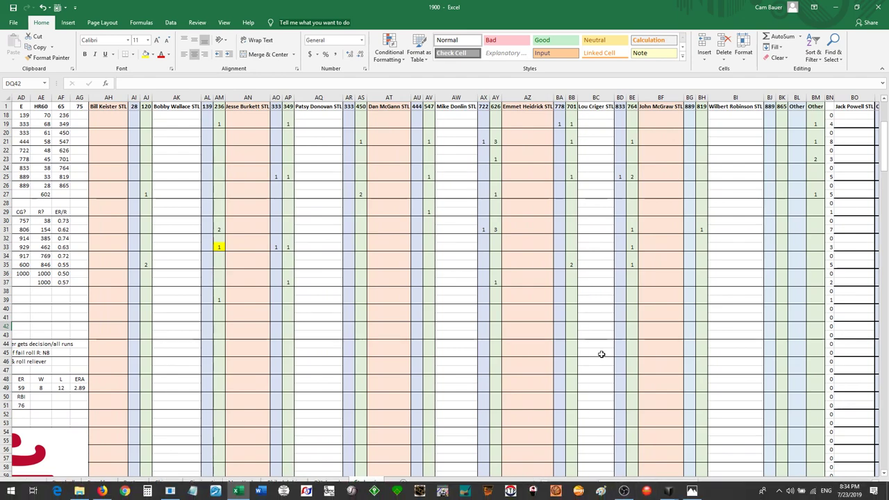
scroll(601, 354, "down", 3)
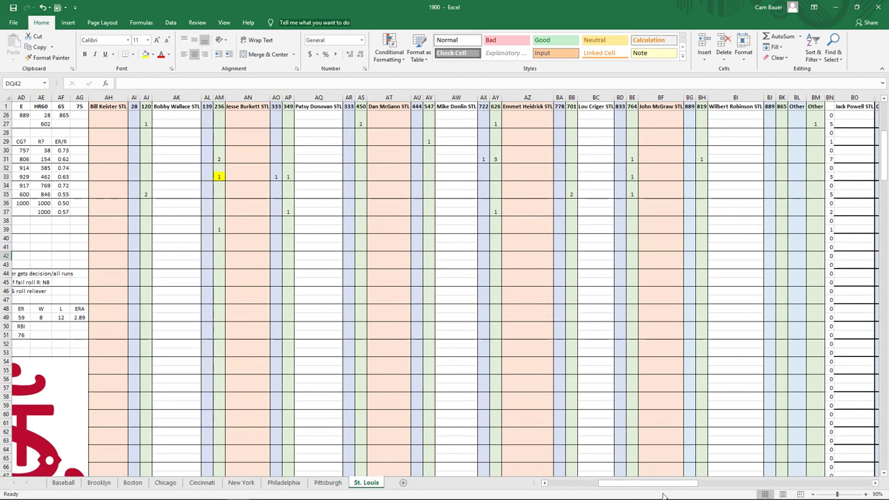
mouse_move(676, 493)
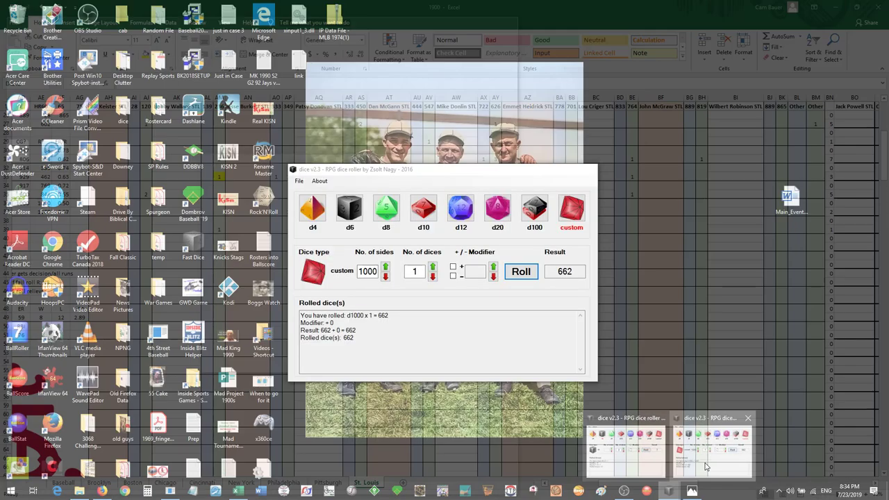
- Reposition the dice roller and roll the d1000 twice, getting 294 then 412
left_click(681, 425)
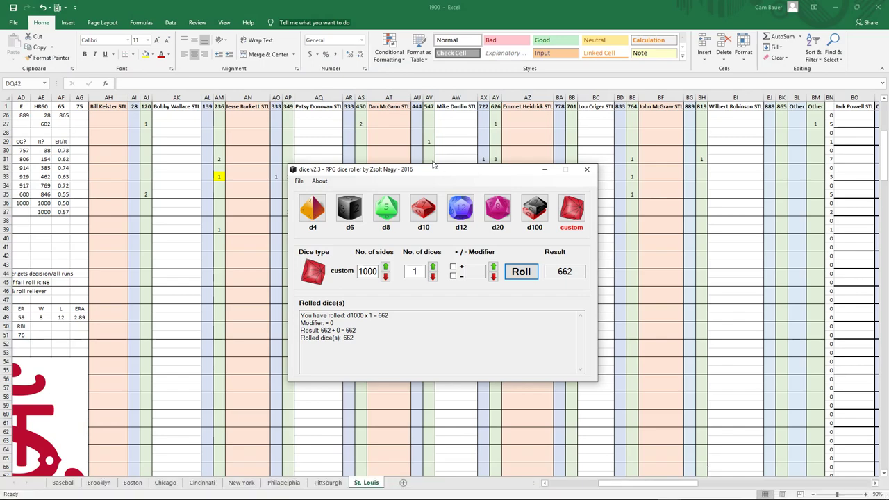
mouse_move(672, 496)
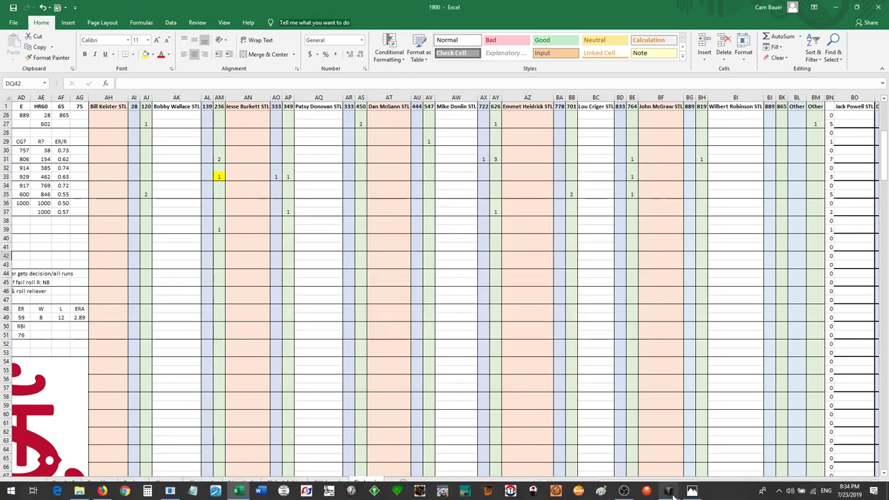
scroll(601, 361, "down", 4)
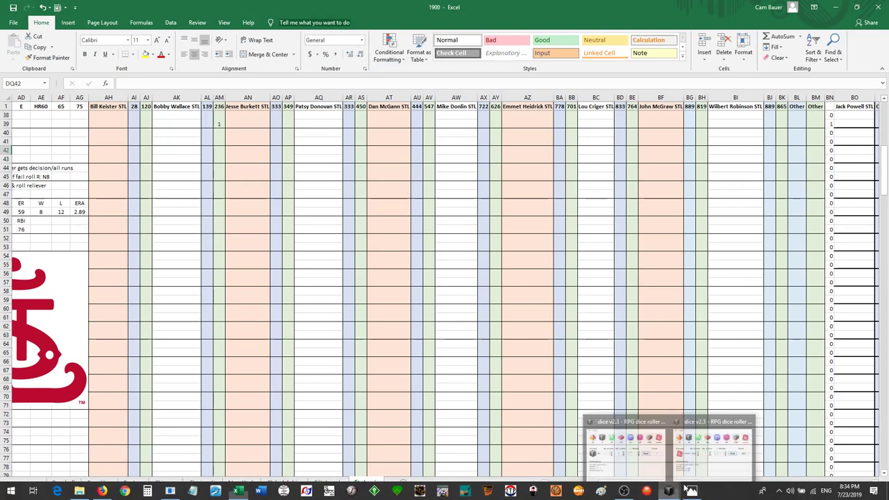
left_click(700, 472)
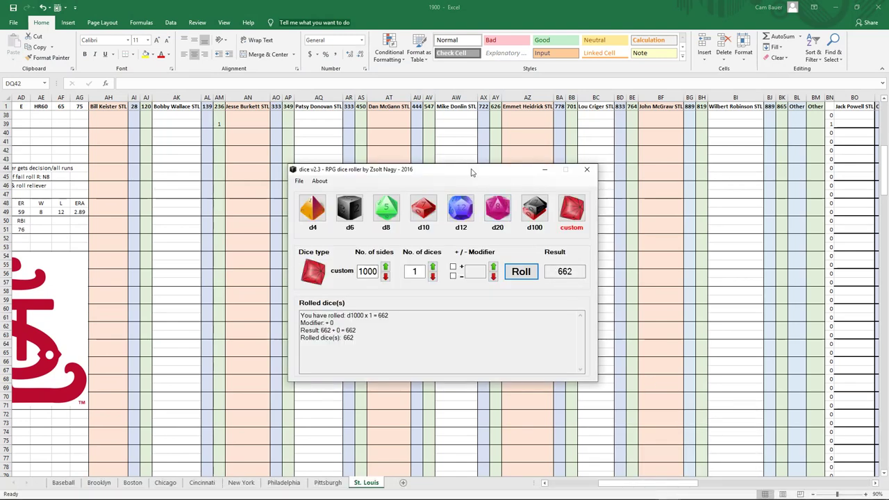
left_click_drag(469, 172, 464, 161)
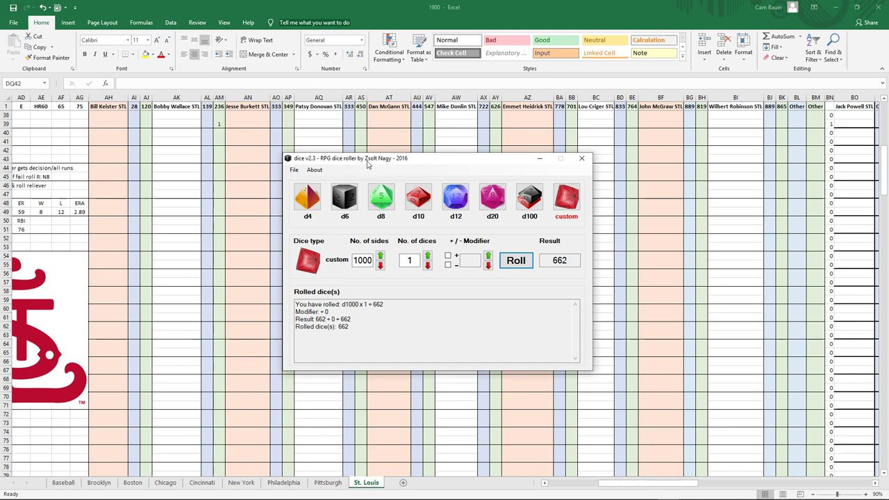
left_click_drag(368, 164, 361, 162)
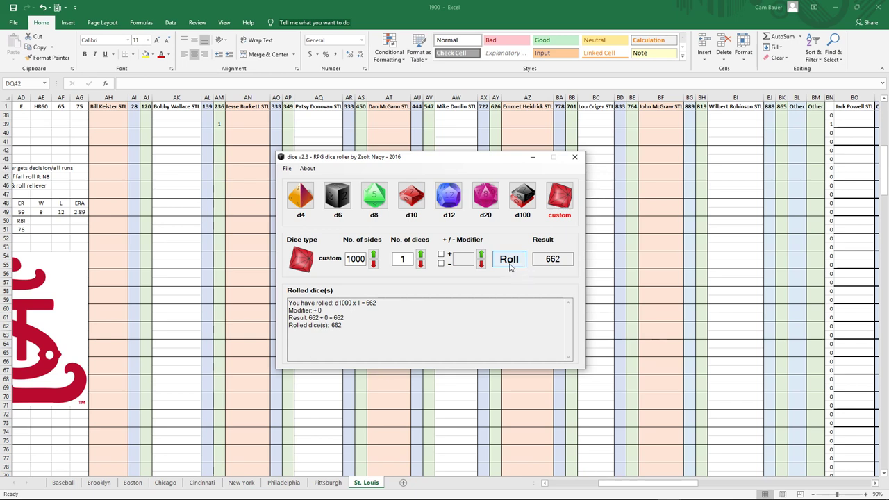
left_click(511, 267)
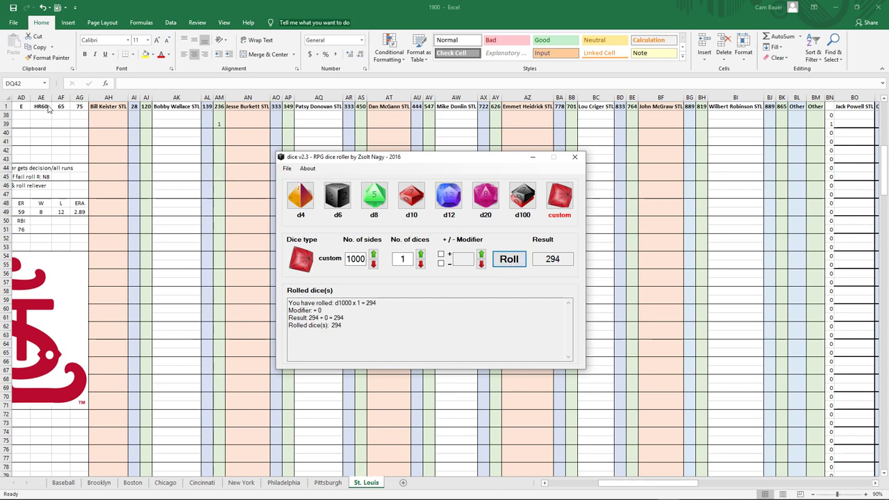
left_click(522, 263)
- Enter 1 in AS41, roll the d1000 twice more, then enter 1 in AP41
left_click(363, 143)
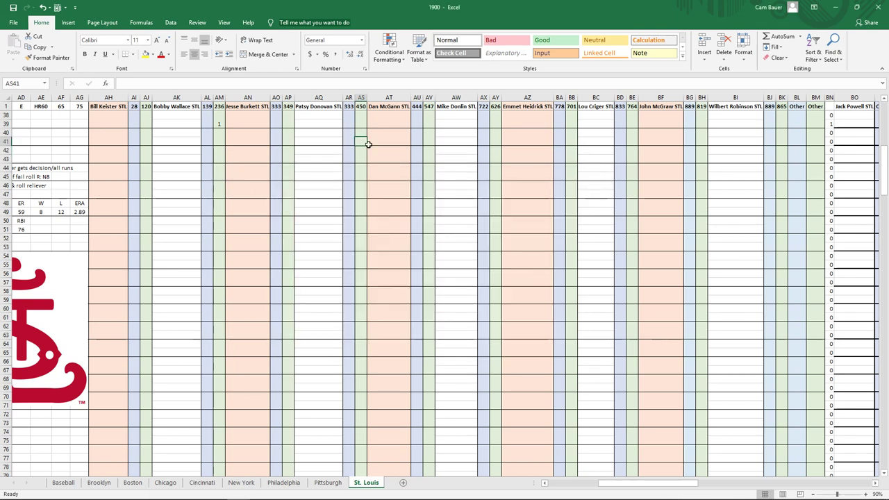
type("1")
key("Return")
mouse_move(653, 495)
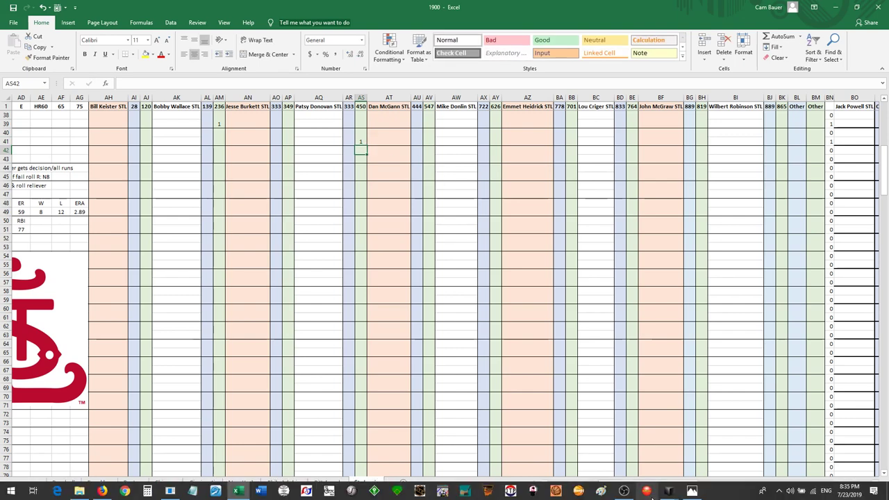
left_click(716, 464)
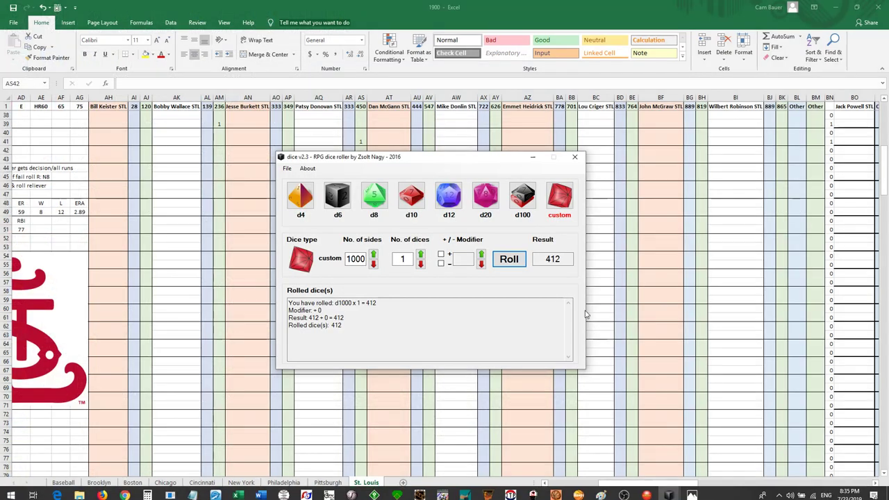
left_click(510, 266)
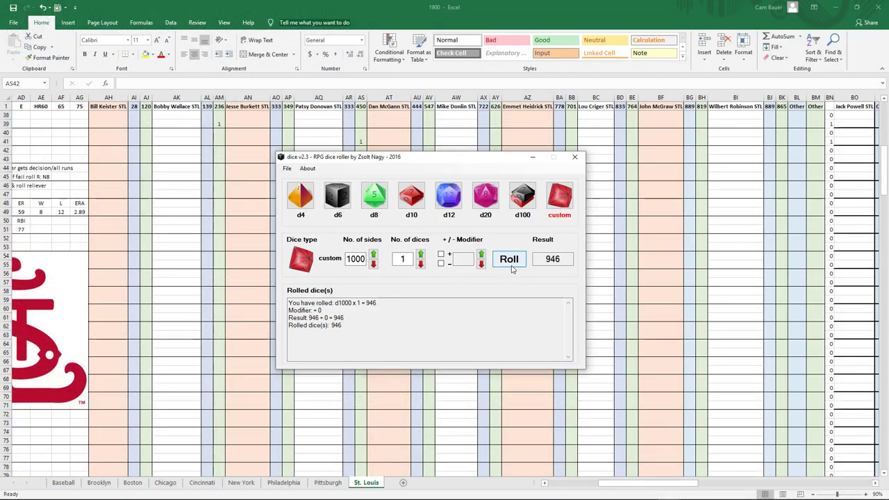
left_click(511, 268)
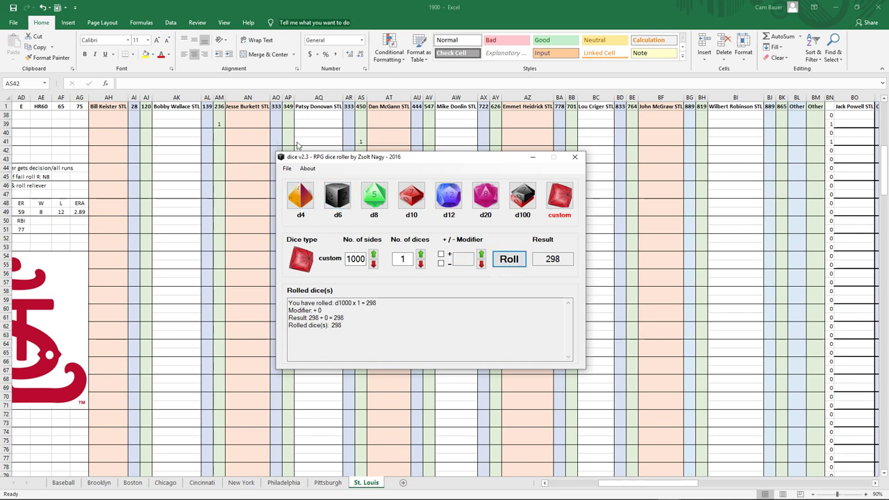
left_click(290, 141)
left_click(287, 140)
type("1")
key("Return")
- Roll the d1000 twice and raise the AS41 tally to 2
mouse_move(420, 493)
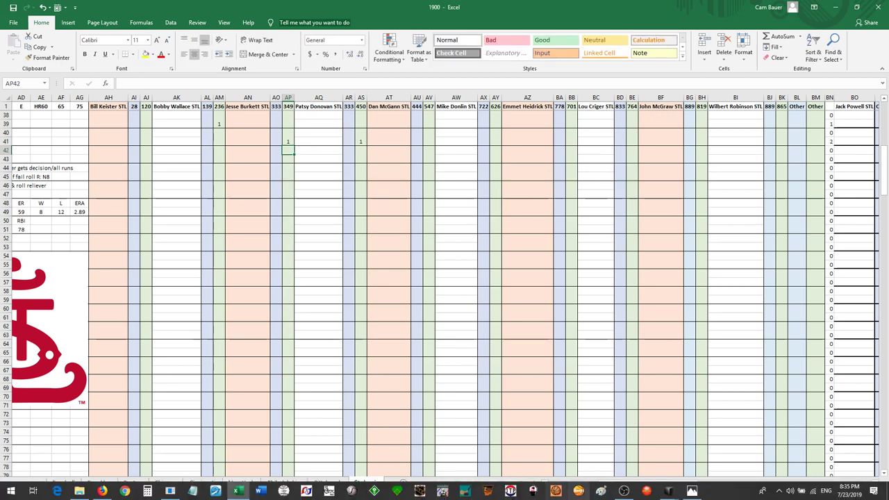
left_click(667, 459)
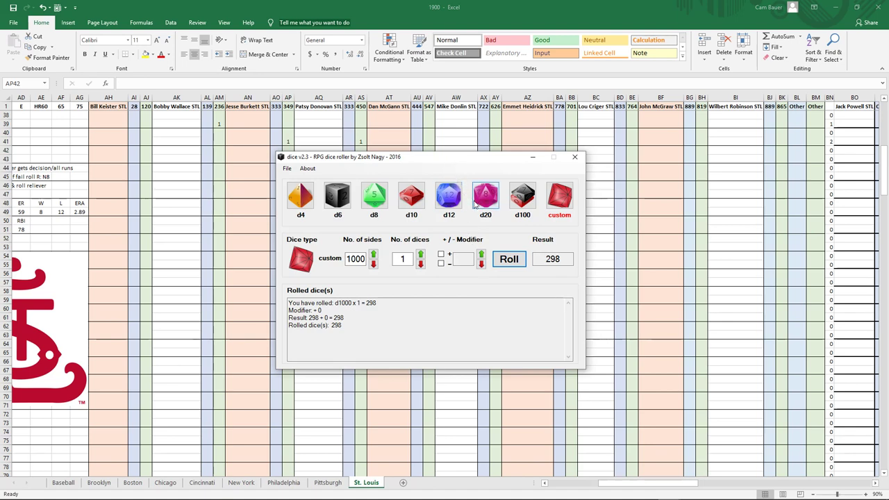
left_click(510, 264)
left_click(510, 265)
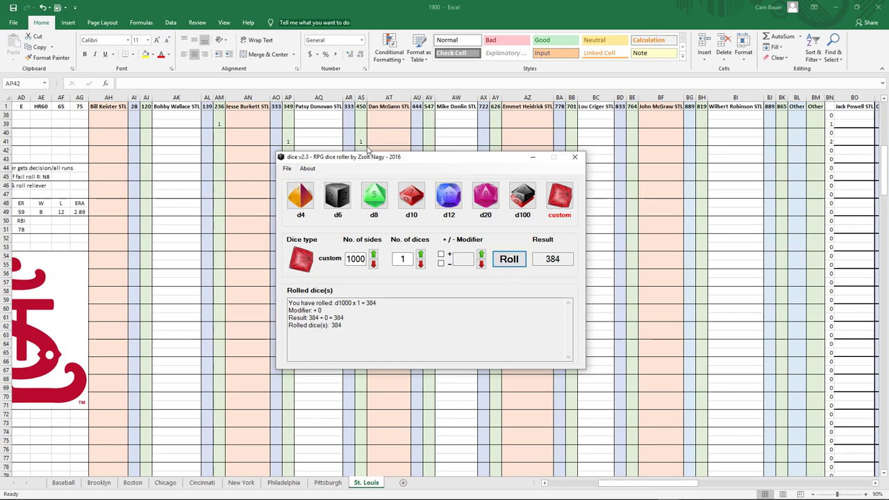
left_click(360, 141)
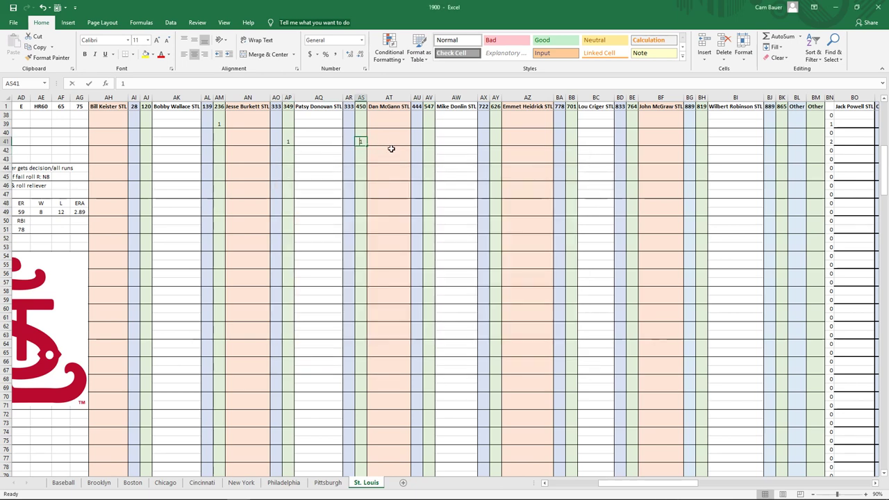
type("2")
key("Return")
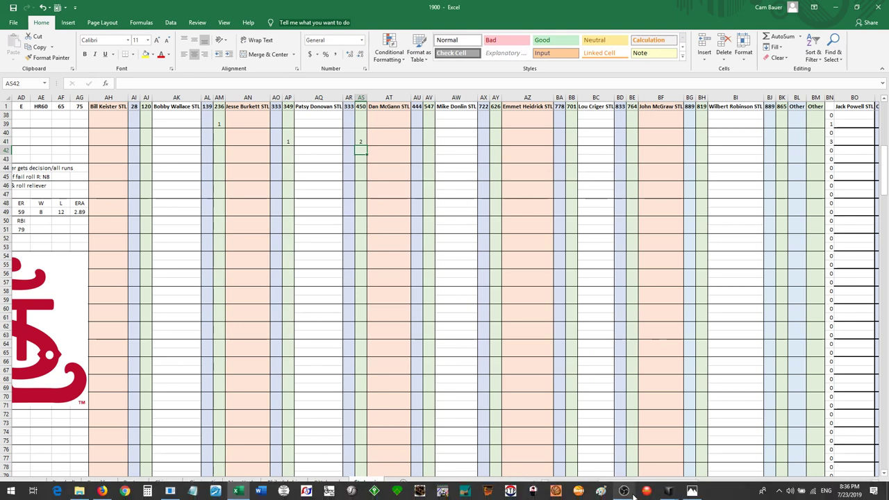
- Roll the d1000 twice and record Jesse Burkett's tally of 1 in AM41
mouse_move(635, 495)
left_click(691, 462)
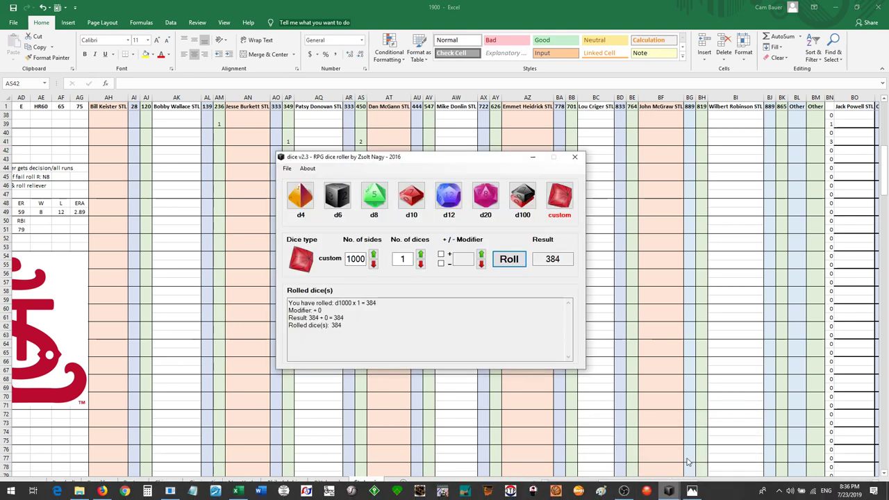
left_click(504, 263)
left_click(505, 263)
left_click(221, 141)
type("1")
key("Return")
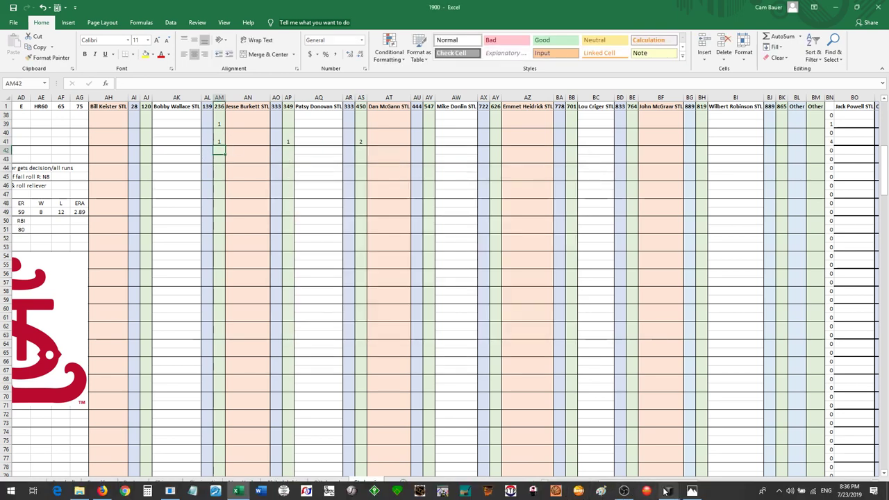
mouse_move(669, 494)
left_click(622, 444)
left_click(506, 262)
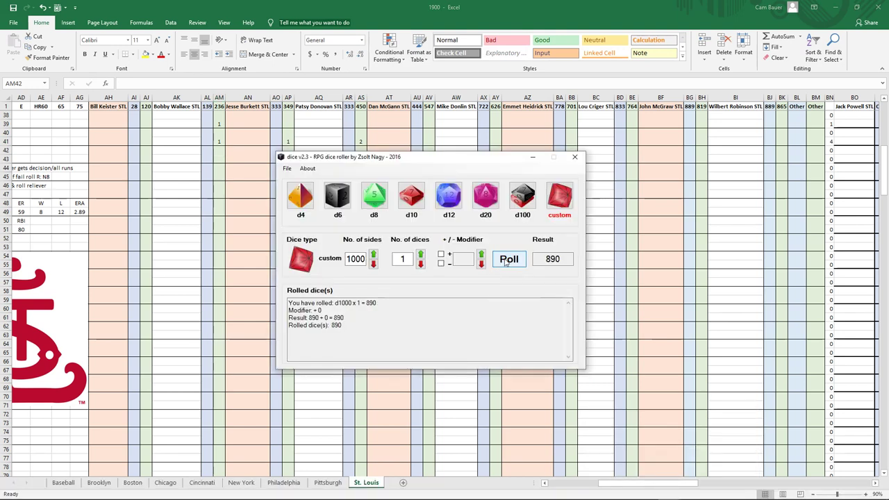
left_click(507, 262)
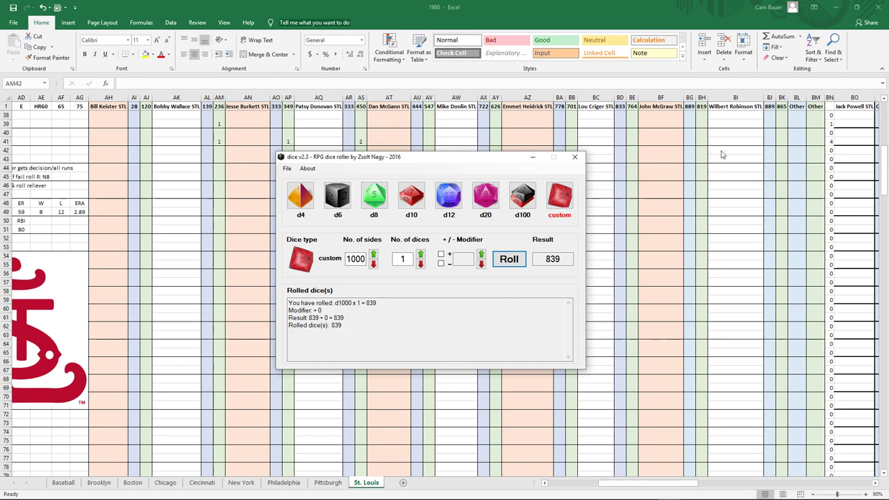
left_click(781, 142)
type("1")
key("Return")
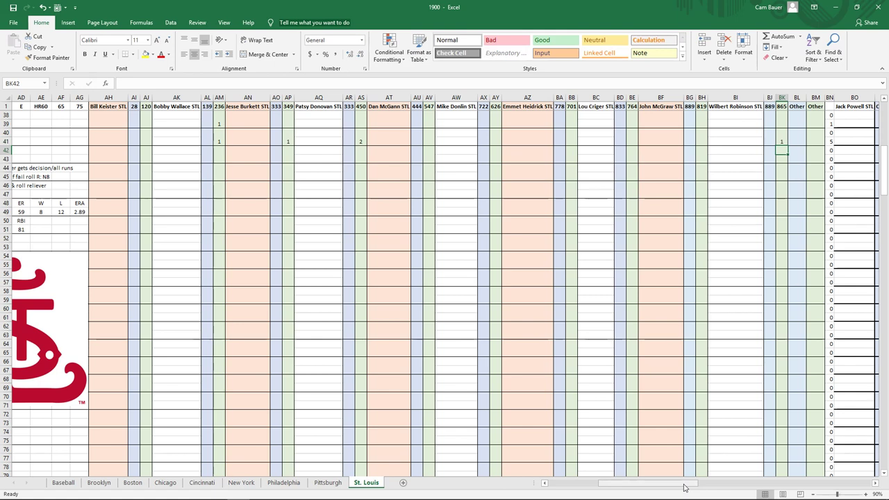
left_click_drag(684, 487, 564, 488)
- Copy the May 15 Brooklyn–St. Louis game lines K40:T41 onto the Brooklyn sheet as values
scroll(430, 341, "up", 5)
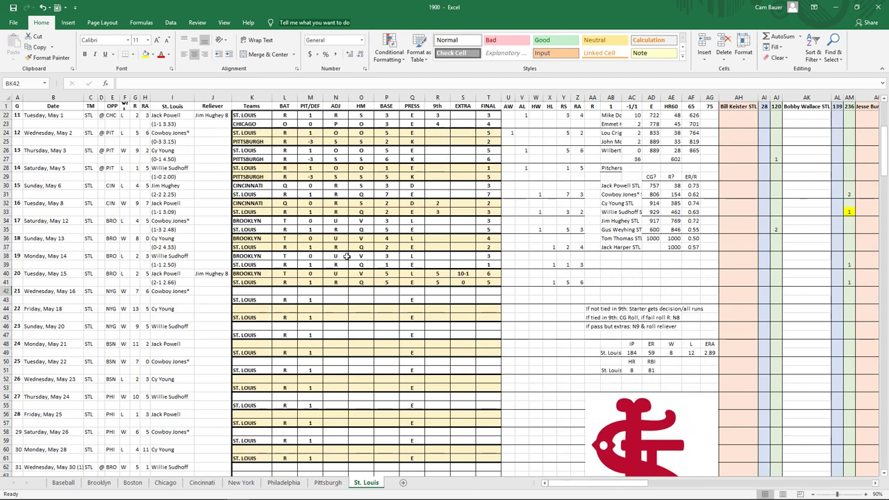
left_click_drag(246, 275, 488, 282)
right_click(488, 281)
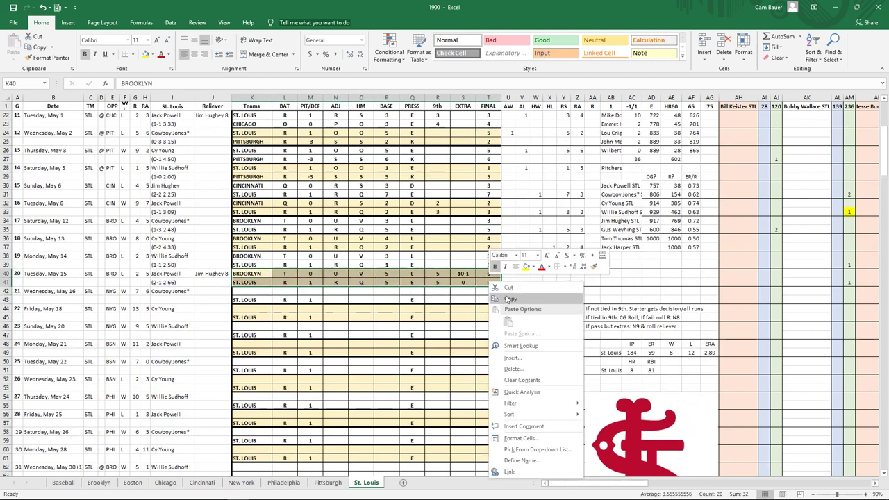
left_click(510, 298)
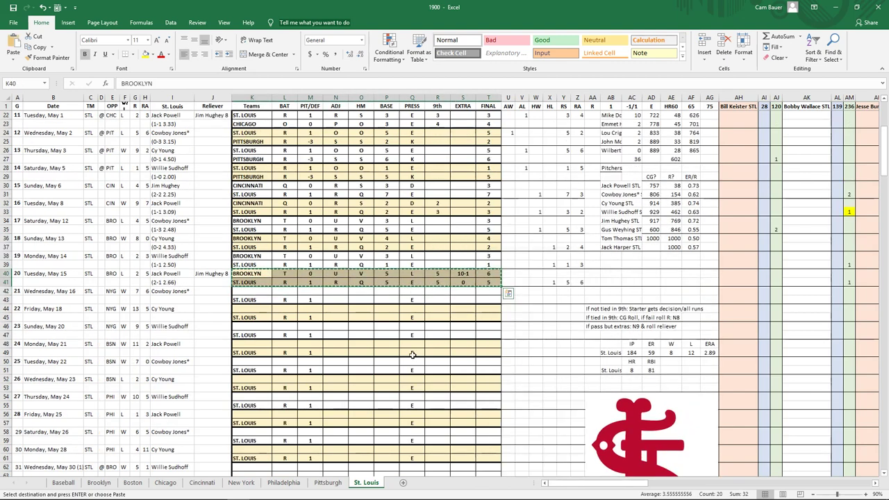
left_click(95, 483)
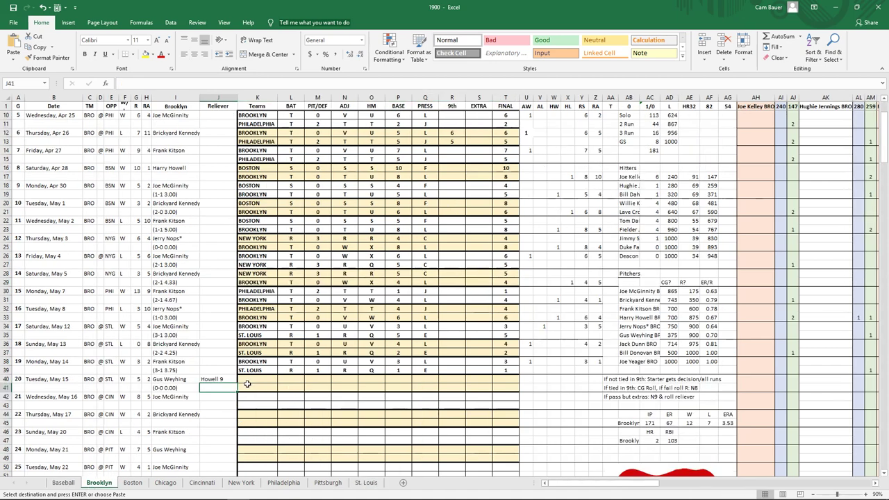
right_click(248, 384)
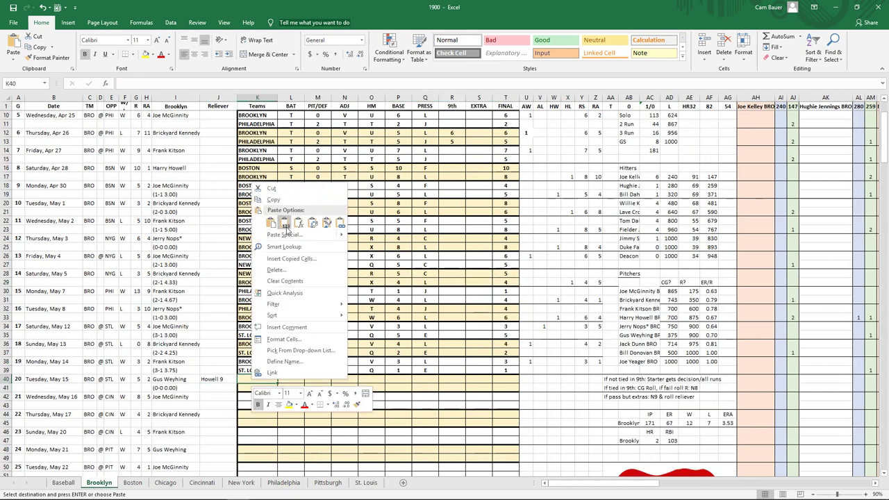
left_click(285, 226)
- Record the win as 1 in U40, 6 runs scored in Y40 and 5 allowed in Z40
left_click(526, 379)
type("1")
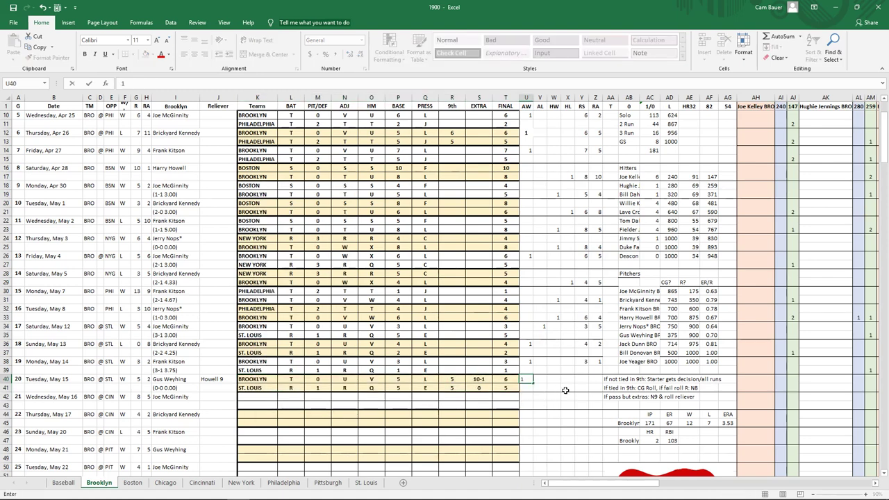
key("Right")
key("Right")
key("Right")
key("Right")
key("Right")
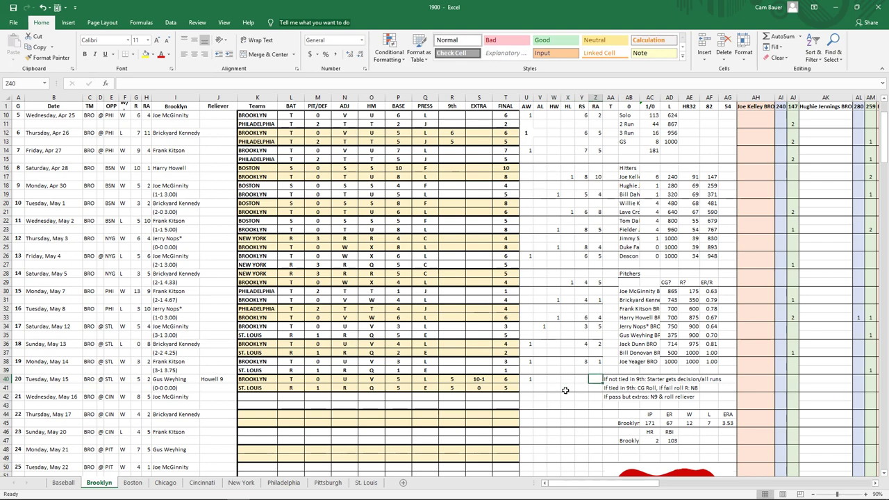
key("Left")
key("Right")
type("5")
key("Right")
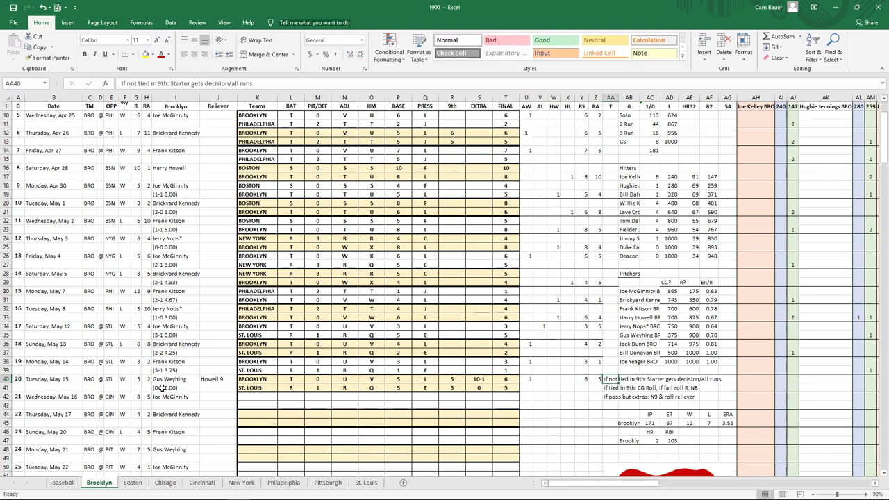
- Log Gus Weyhing's row-41 pitching tallies: 1 in DU41 and 5 in DV41
key("Right")
key("Right")
key("Right")
key("Right")
key("Right")
key("Right")
key("Right")
key("Right")
key("Right")
key("Right")
key("Right")
key("Right")
key("Right")
key("Right")
key("Right")
key("Right")
key("Right")
key("Right")
key("Right")
key("Right")
key("Right")
key("Right")
key("Right")
key("Right")
key("Right")
key("Right")
key("Right")
key("Right")
key("Right")
key("Right")
key("Right")
key("Right")
key("Right")
key("Right")
key("Right")
key("Right")
key("Right")
key("Right")
key("Right")
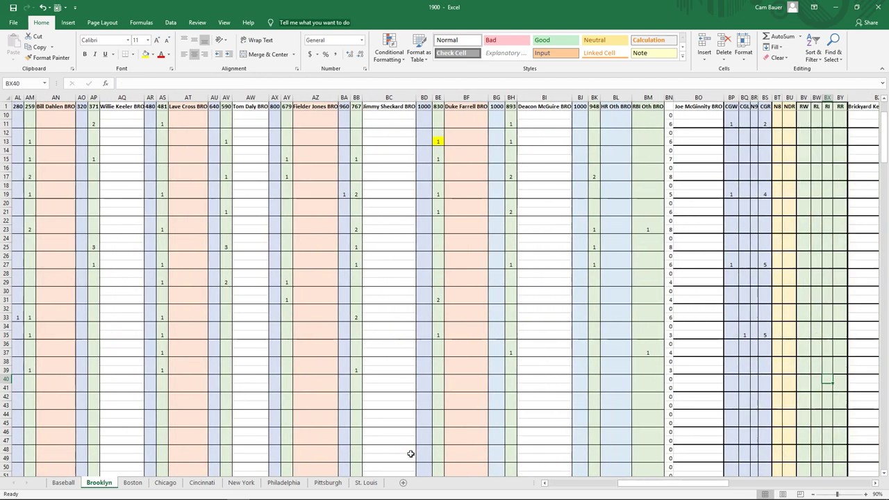
key("Right")
key("Right")
key("Right")
key("Right")
key("Right")
key("Right")
key("Right")
key("Right")
key("Right")
key("Right")
key("Right")
key("Right")
key("Right")
key("Right")
key("Right")
key("Right")
key("Right")
key("Right")
key("Right")
key("Right")
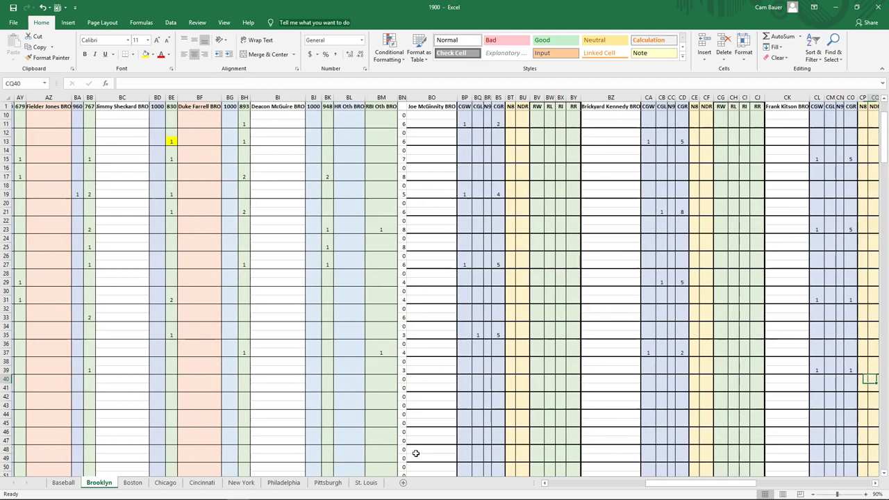
key("Right")
key("Right")
key("Right")
key("Right")
key("Right")
key("Right")
key("Right")
key("Right")
key("Right")
key("Right")
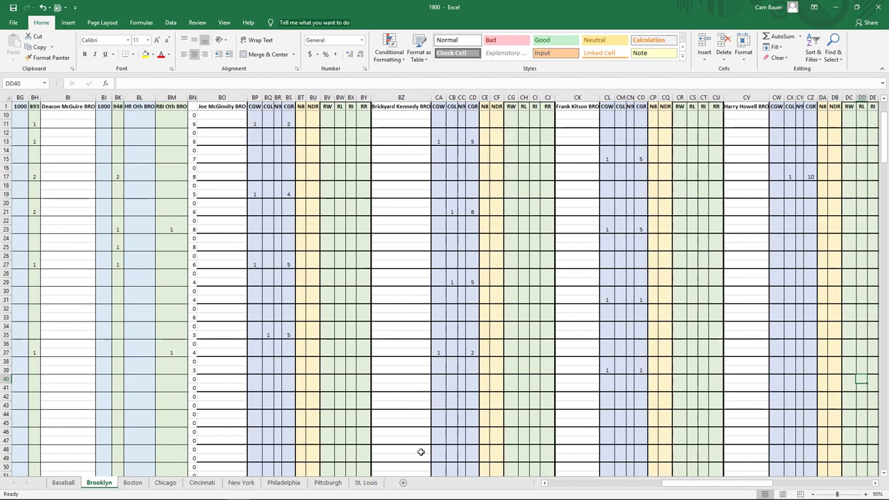
key("Right")
key("Right")
key("Right")
key("Right")
key("Right")
key("Right")
key("Right")
key("Right")
key("Right")
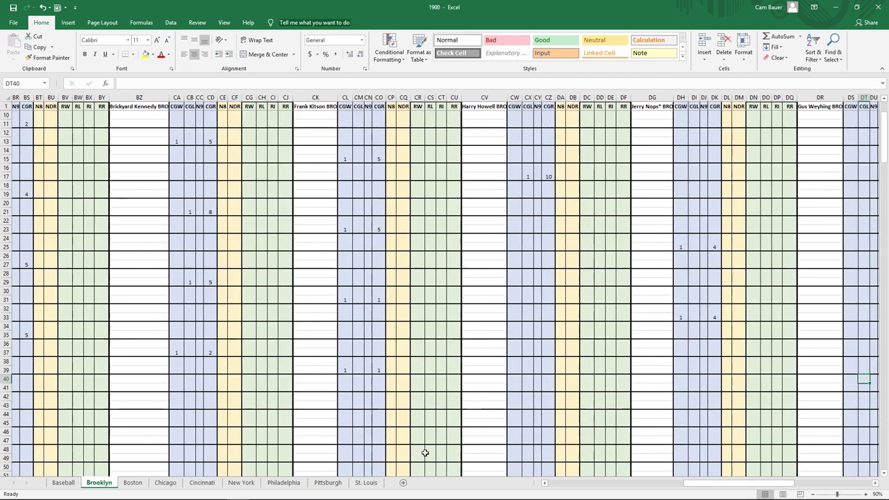
key("Left")
key("Down")
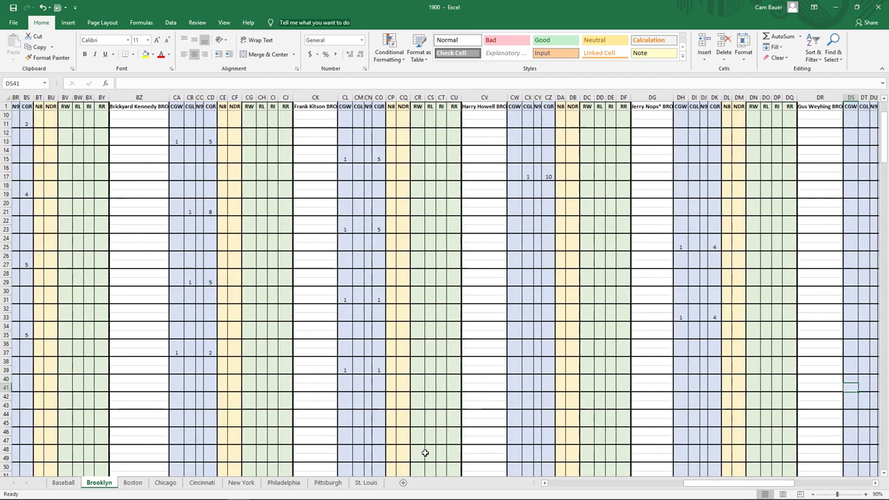
key("Right")
key("Right")
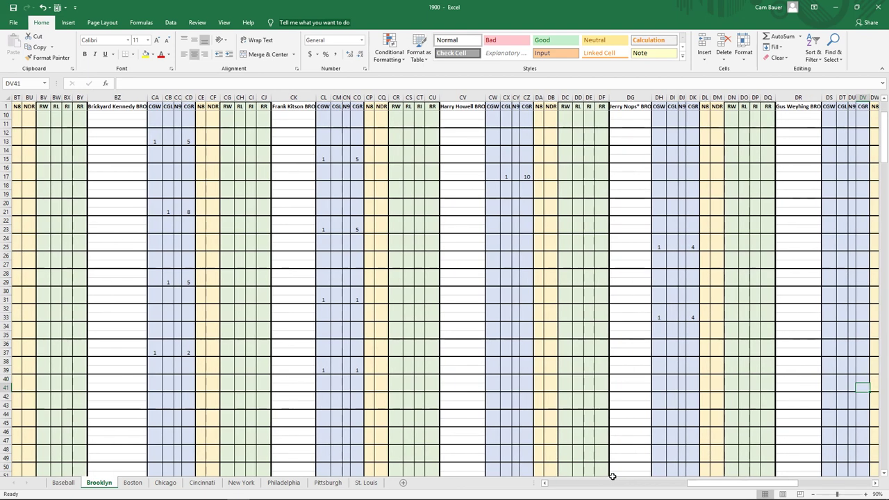
type("1")
key("Right")
type("5")
key("Return")
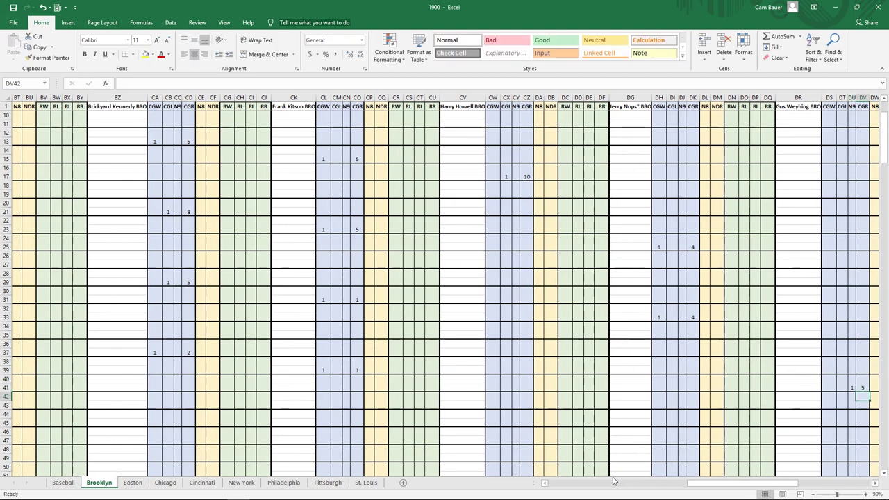
key("Up")
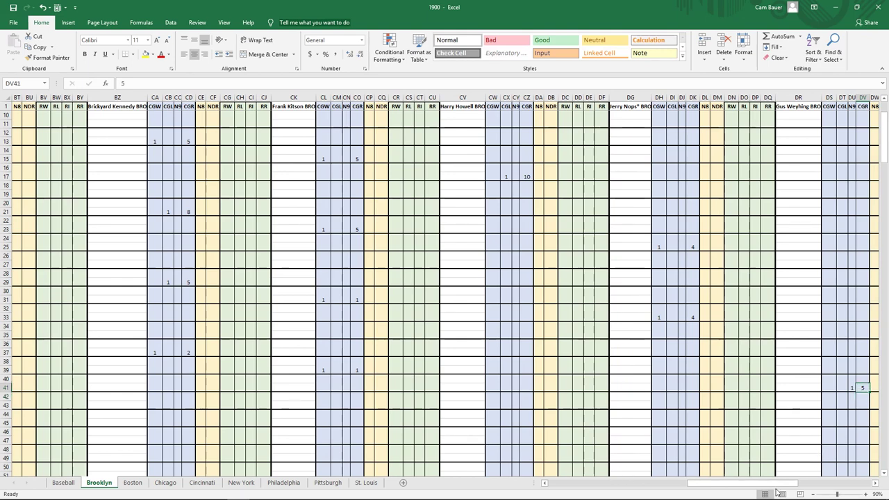
- Log Harry Howell's relief tallies in row 41: 1 in DE41 and 0 in DF41
left_click_drag(777, 488, 564, 491)
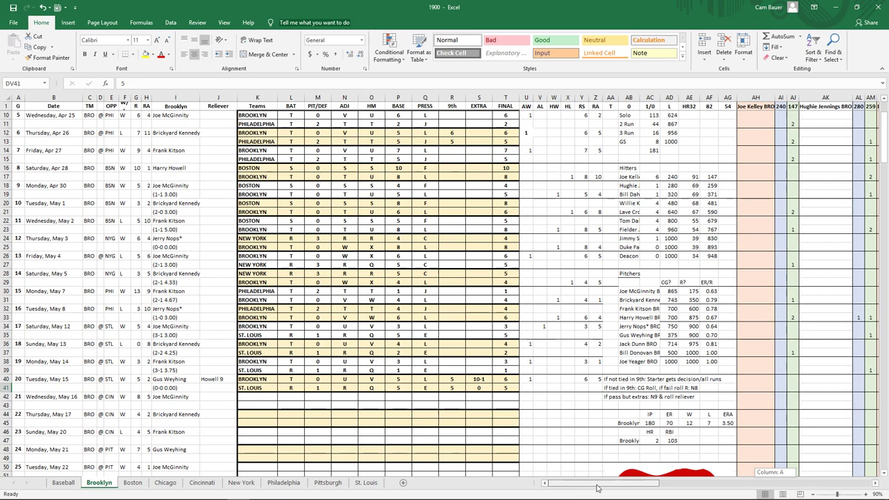
left_click(505, 387)
key("Right")
key("Right")
key("Right")
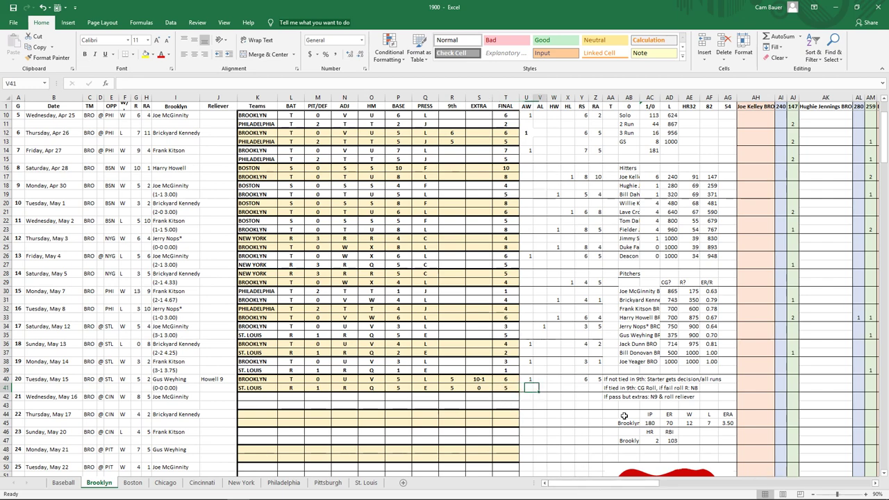
key("Right")
key("Right")
key("Right")
key("Right")
key("Right")
key("Right")
key("Right")
key("Right")
key("Right")
key("Right")
key("Right")
key("Right")
key("Right")
key("Right")
key("Right")
key("Right")
key("Right")
key("Right")
key("Right")
key("Right")
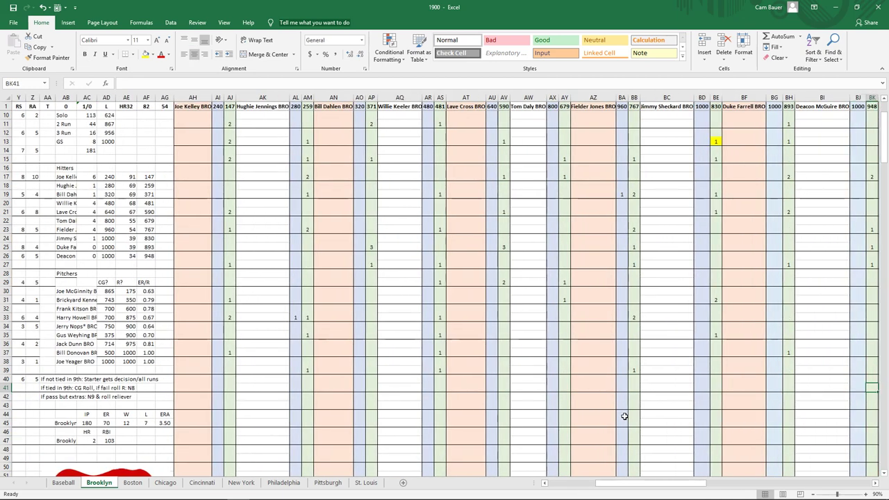
key("Right")
key("Right")
key("Right")
key("Right")
key("Right")
key("Right")
key("Right")
key("Right")
key("Right")
key("Right")
key("Right")
key("Right")
key("Right")
key("Right")
key("Right")
key("Right")
key("Right")
key("Right")
key("Right")
key("Right")
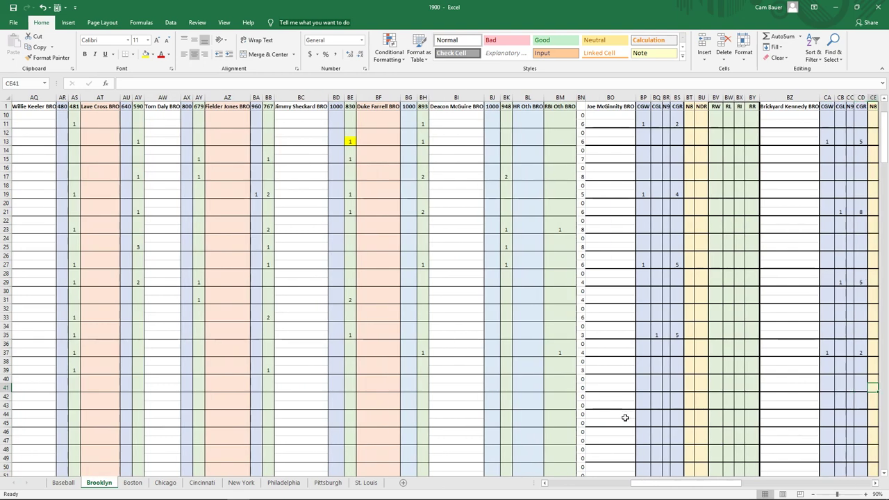
key("Right")
key("Right")
key("Right")
key("Right")
key("Right")
key("Right")
key("Right")
key("Right")
key("Right")
key("Right")
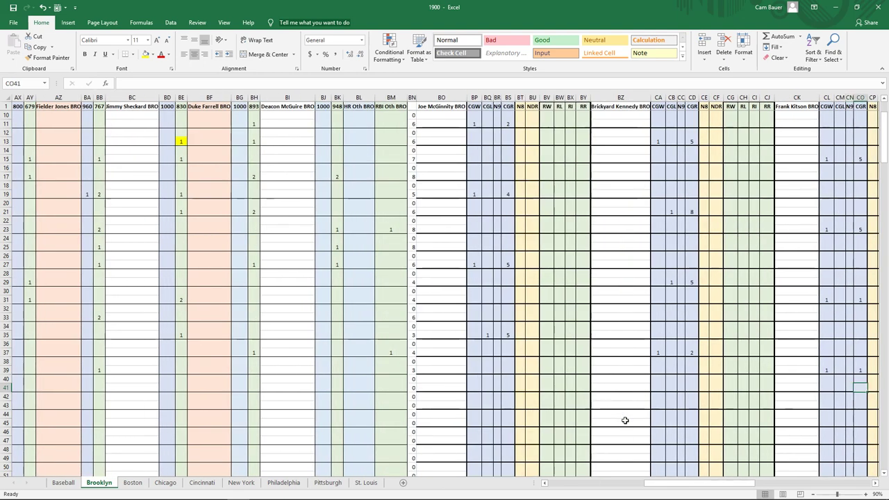
key("Right")
key("Right")
key("Right")
key("Right")
key("Right")
key("Right")
key("Right")
key("Right")
key("Right")
key("Right")
key("Right")
key("Right")
key("Right")
key("Right")
key("Right")
key("Left")
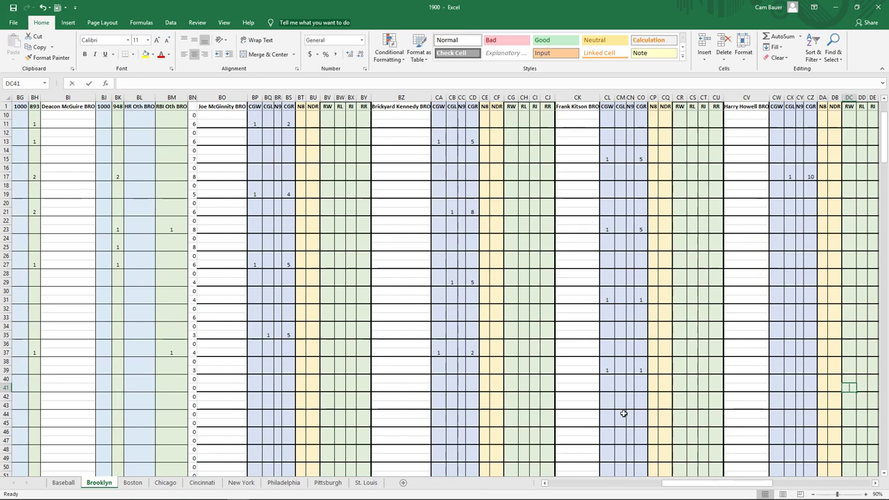
key("Right")
key("Right")
type("1")
key("Right")
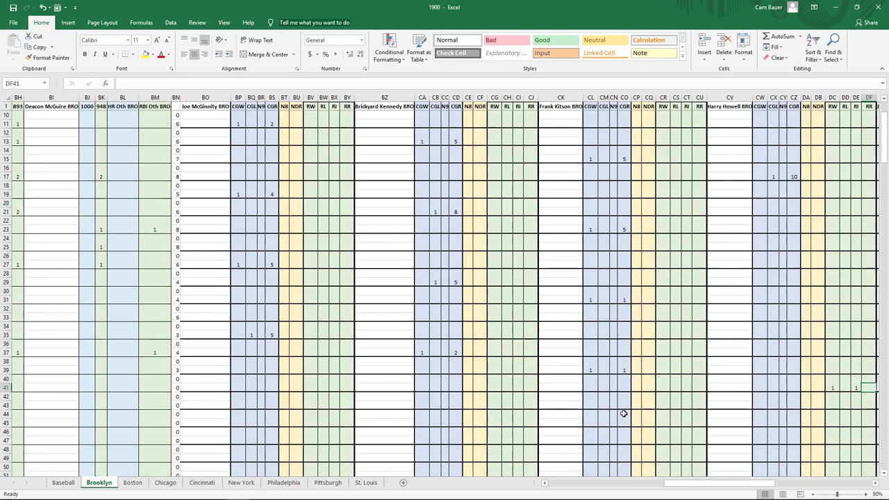
type("0")
key("Return")
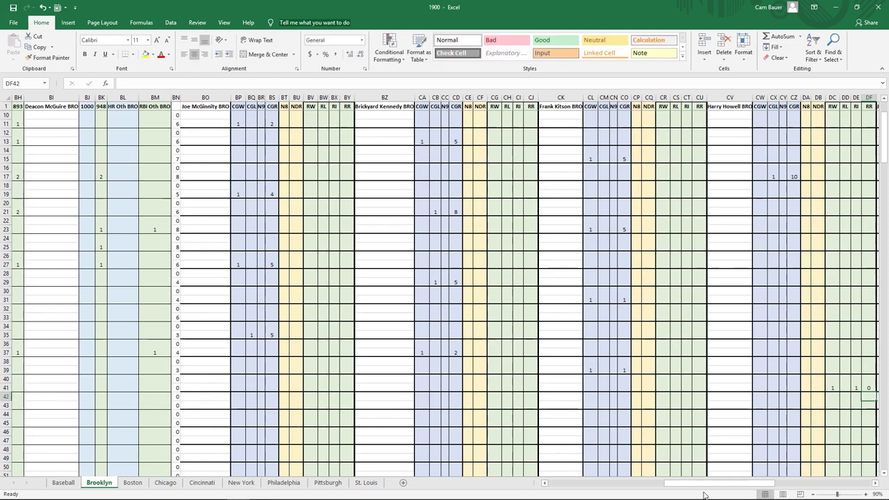
left_click_drag(704, 485, 660, 494)
left_click(874, 482)
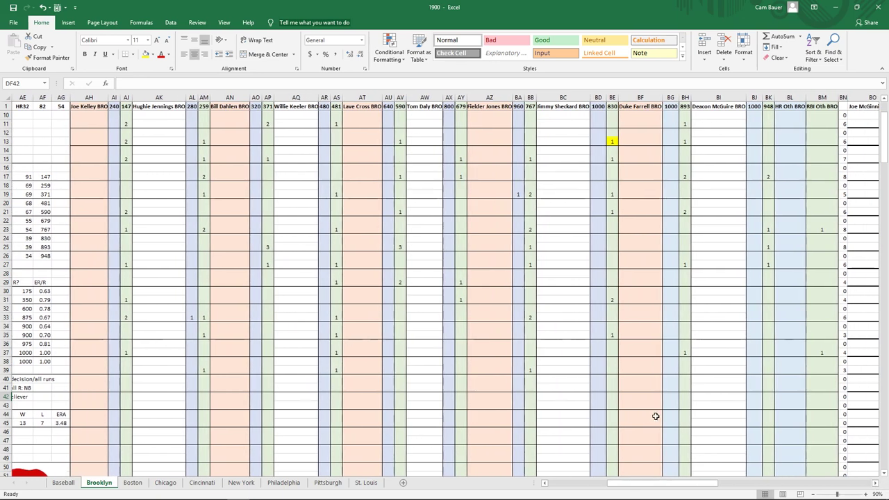
scroll(655, 416, "down", 9)
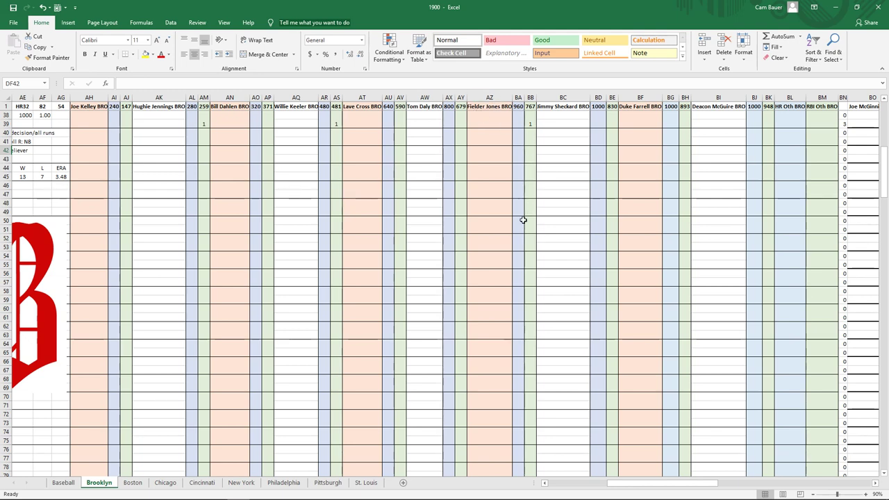
scroll(523, 220, "up", 2)
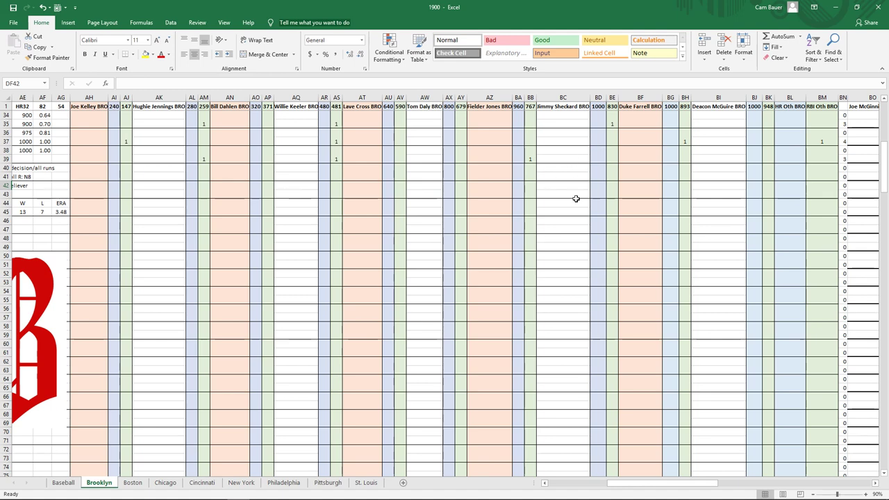
scroll(576, 198, "down", 2)
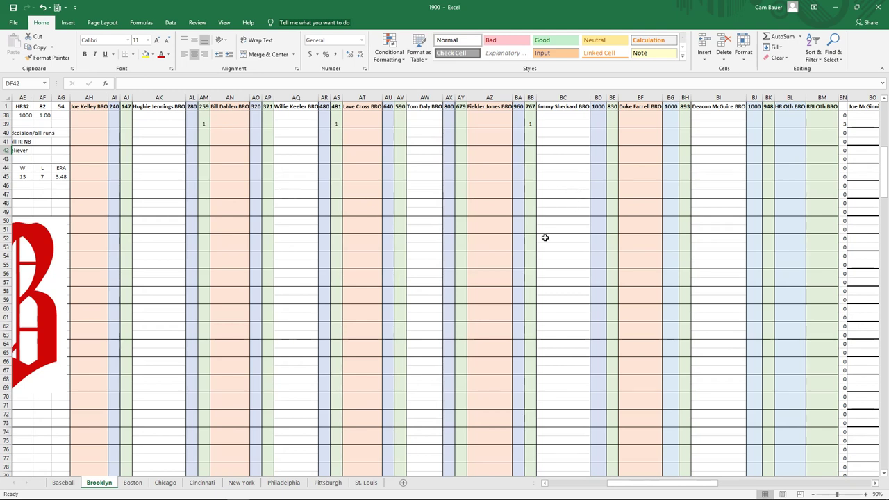
mouse_move(515, 491)
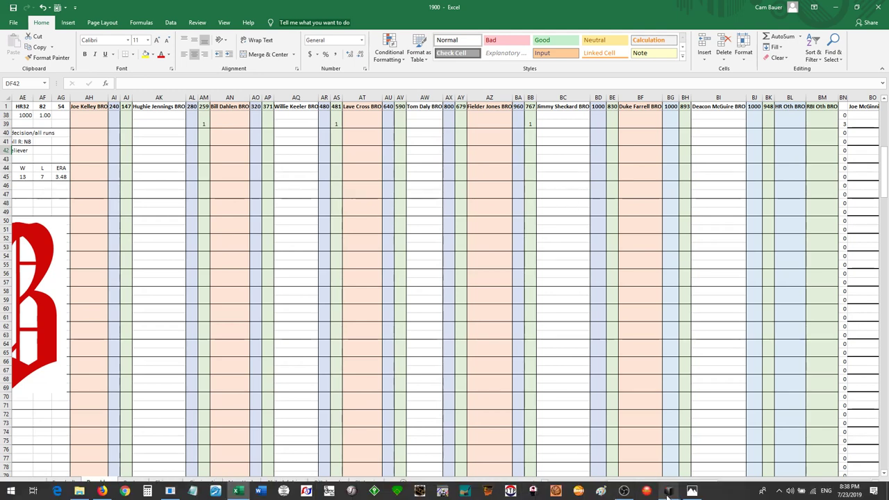
- Roll the thousand-sided die and record a 1 for Bill Dahlen in AP41
mouse_move(667, 493)
left_click(660, 444)
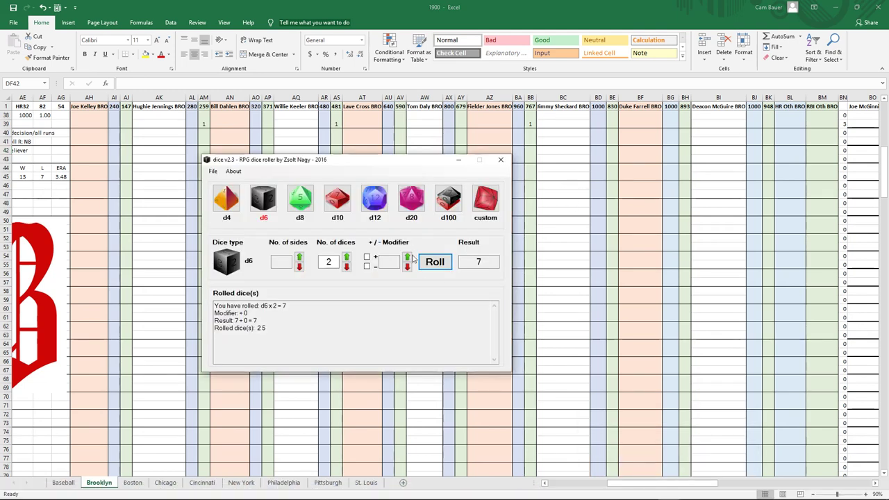
left_click_drag(368, 162, 422, 158)
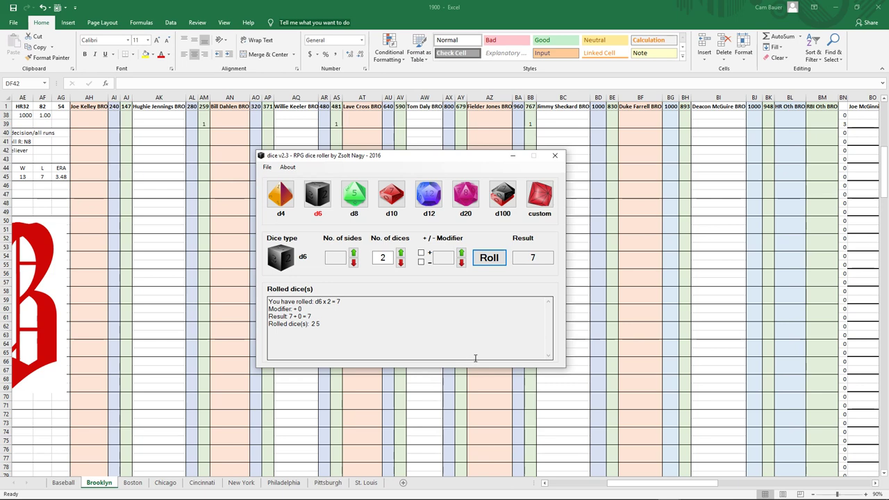
mouse_move(493, 498)
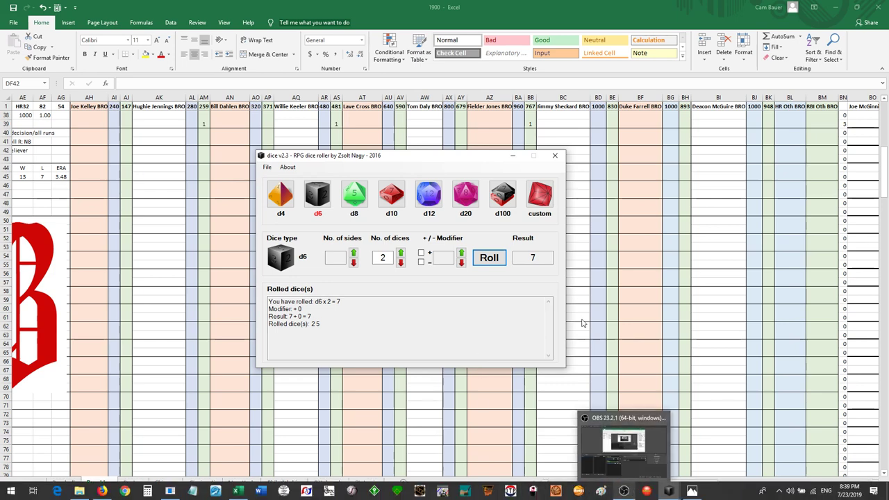
left_click(512, 156)
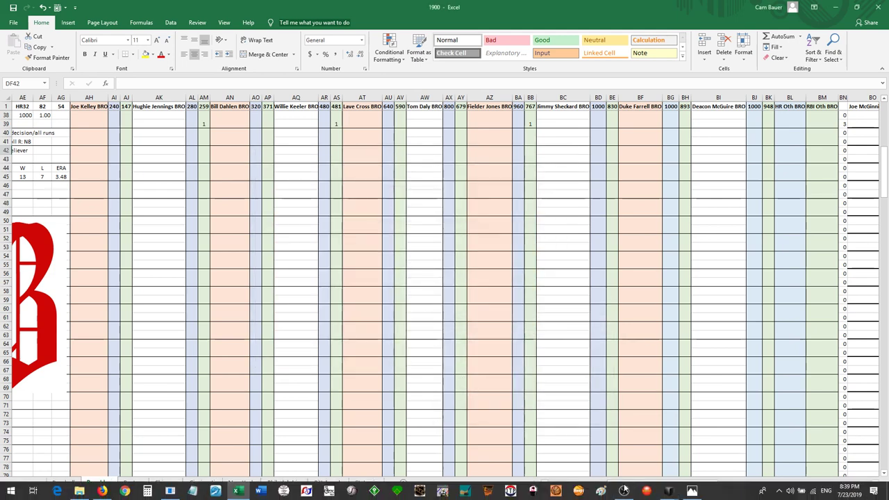
left_click(718, 465)
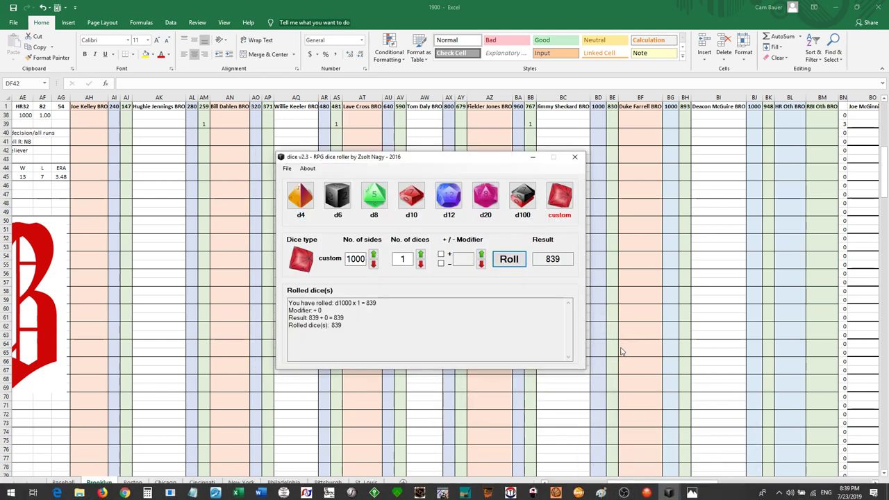
left_click(509, 259)
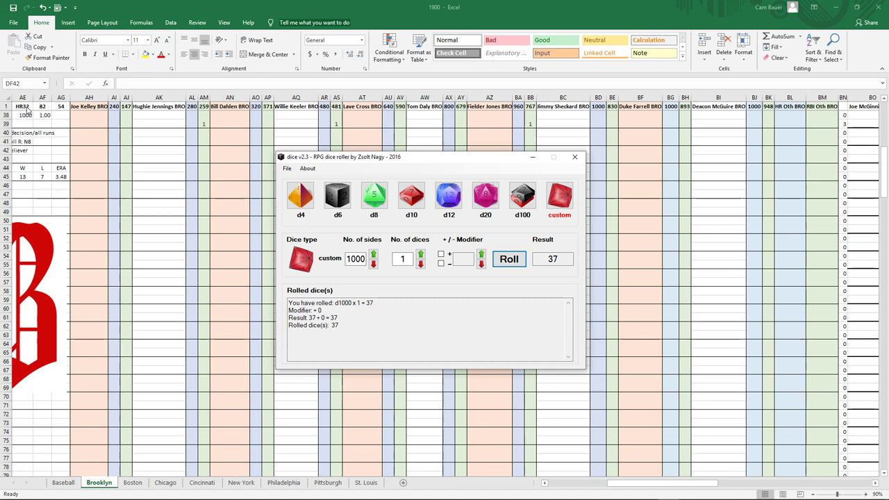
left_click(512, 260)
left_click(268, 144)
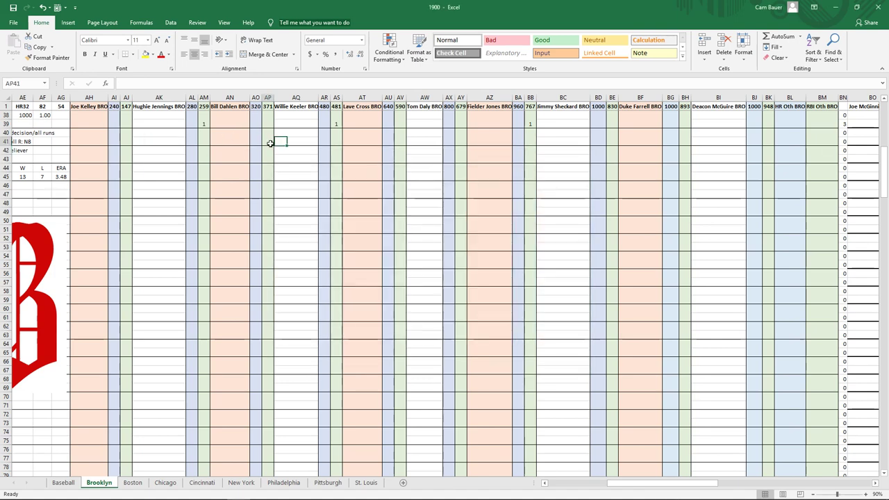
type("1")
key("Return")
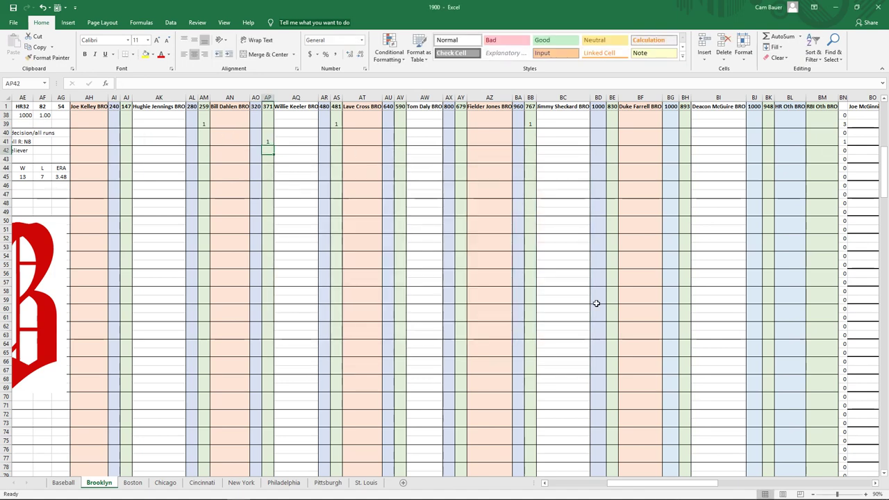
- Roll the die again and record a 1 for Lave Cross in AV41
mouse_move(663, 495)
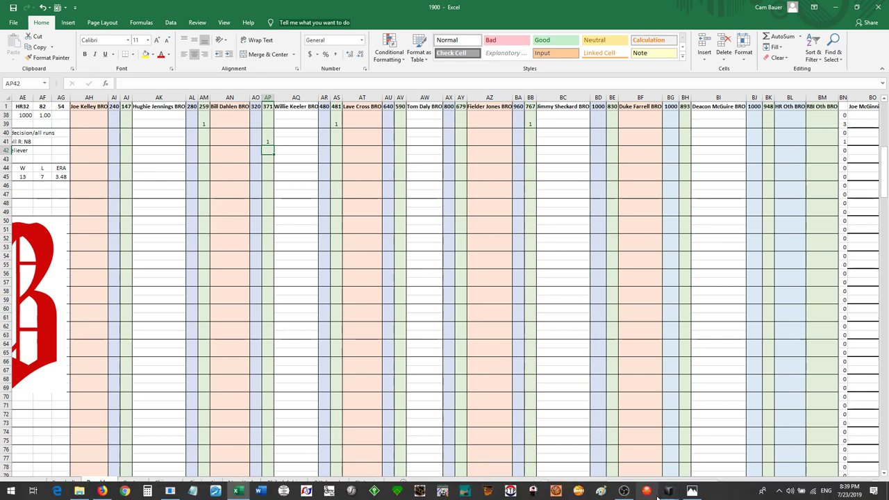
left_click(713, 445)
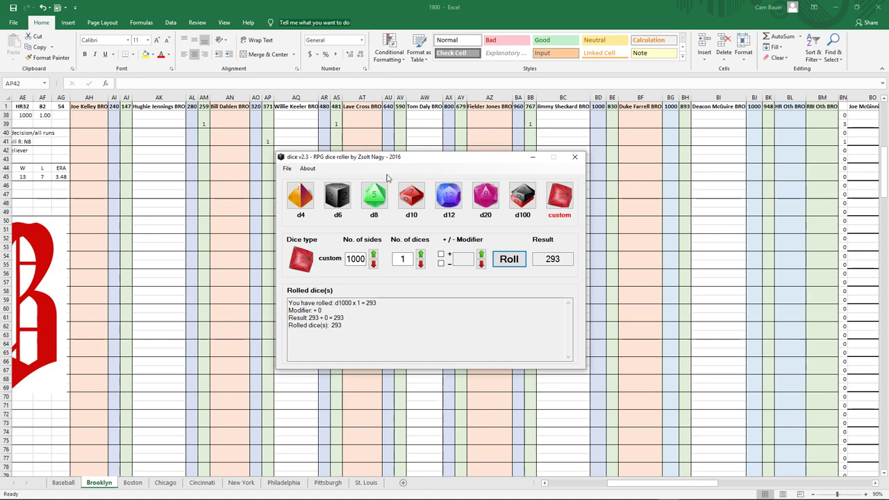
left_click(498, 262)
left_click(499, 257)
key("alt+Tab")
left_click(401, 141)
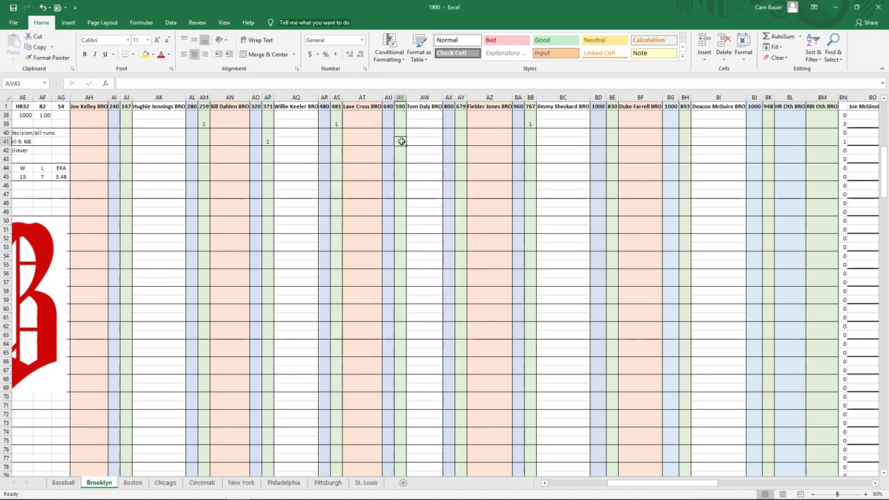
type("1")
key("Return")
- After another roll, record a 1 for Fielder Jones in BB41
left_click(625, 444)
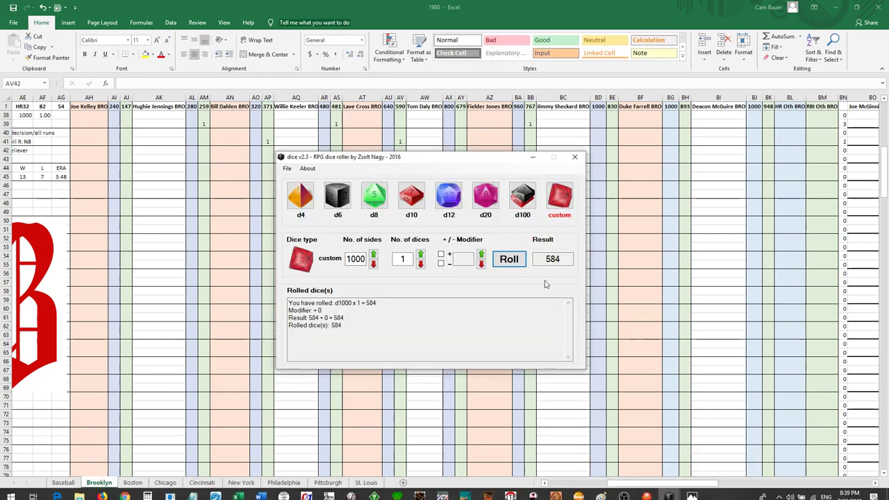
left_click(509, 259)
left_click(508, 259)
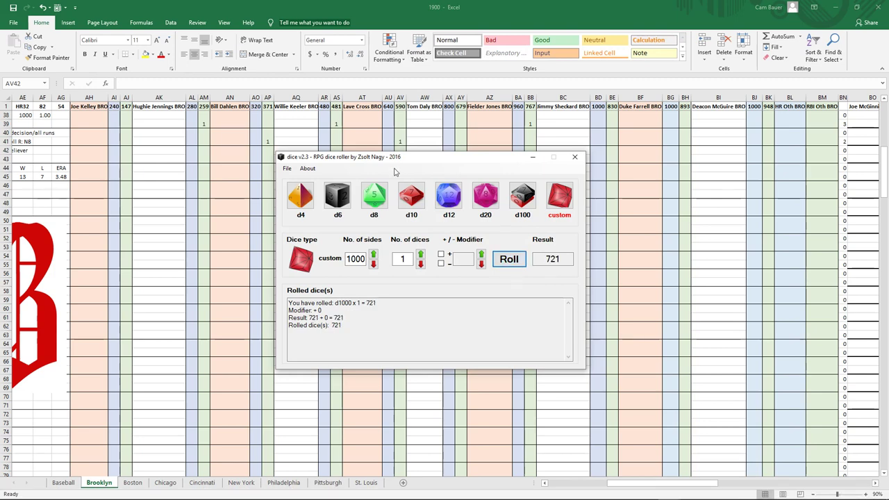
left_click(531, 141)
type("1")
key("Return")
mouse_move(646, 492)
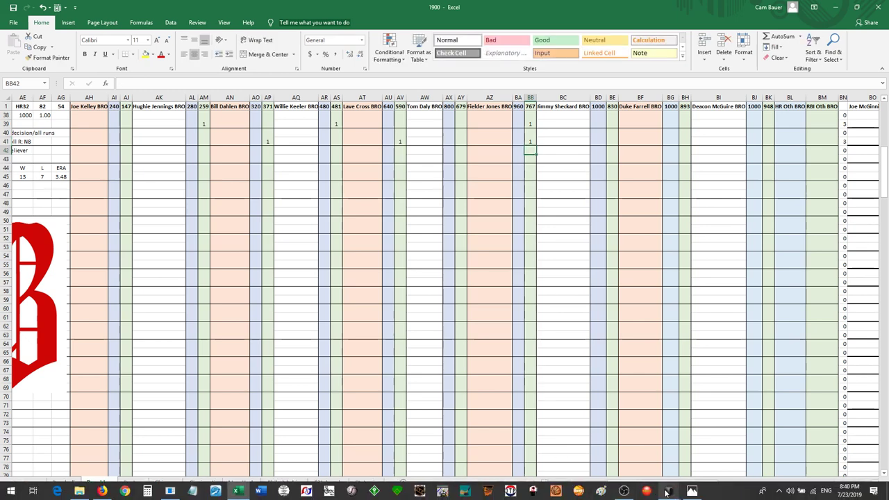
left_click(621, 438)
left_click(517, 262)
left_click(498, 261)
left_click(127, 142)
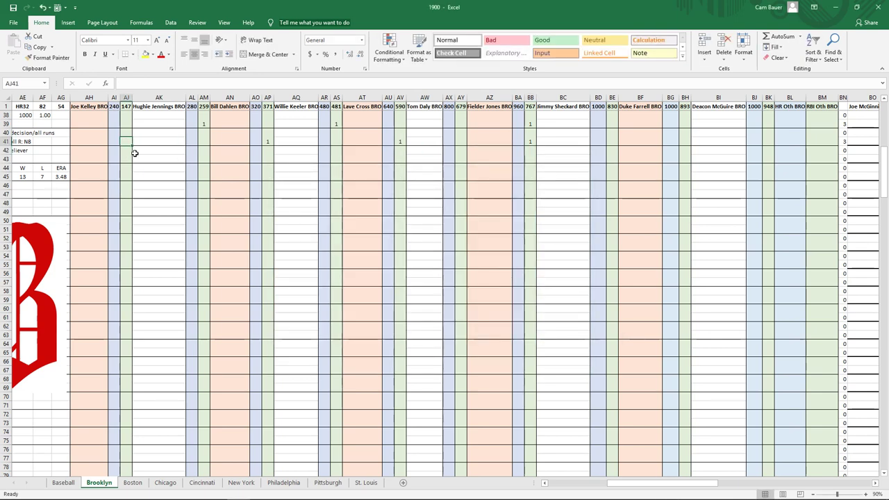
type("1")
key("Return")
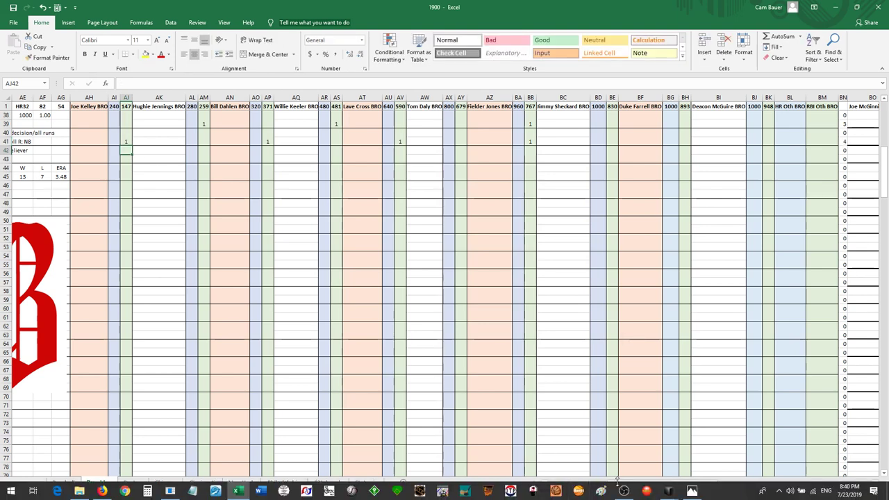
- Roll the thousand-sided die and record a 1 for Duke Farrell in BH41
mouse_move(673, 494)
left_click(695, 449)
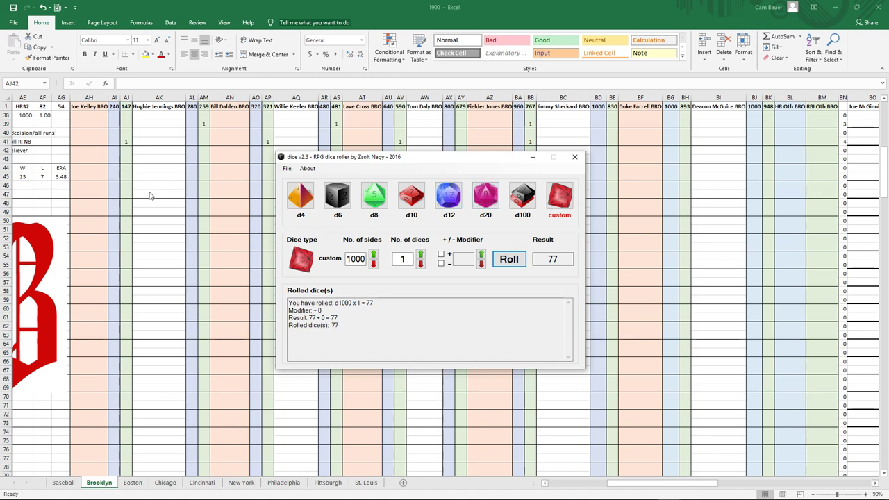
left_click(508, 263)
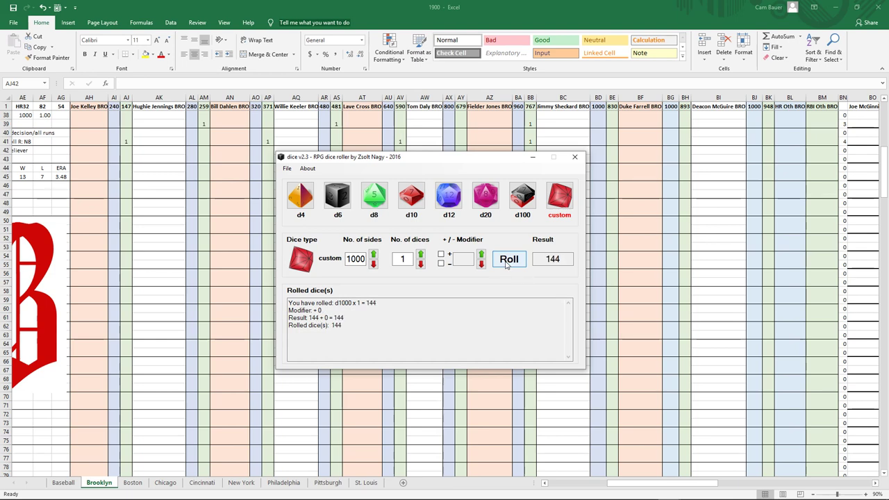
left_click(507, 263)
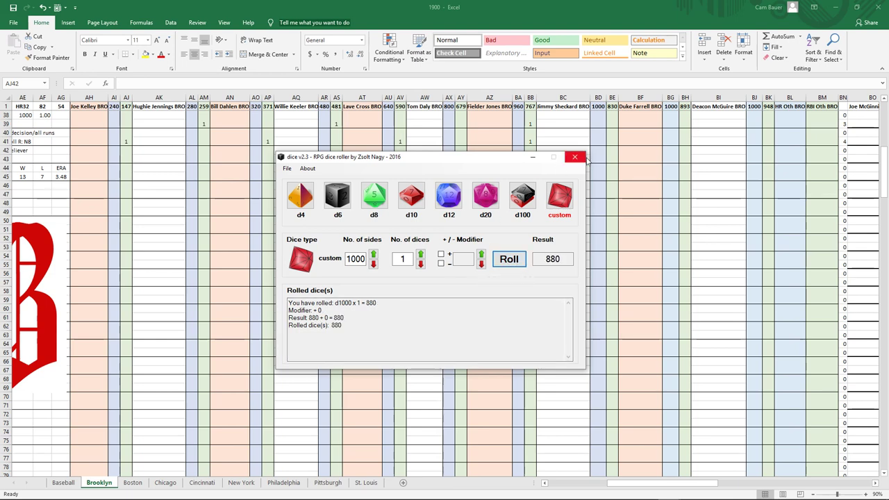
left_click(687, 146)
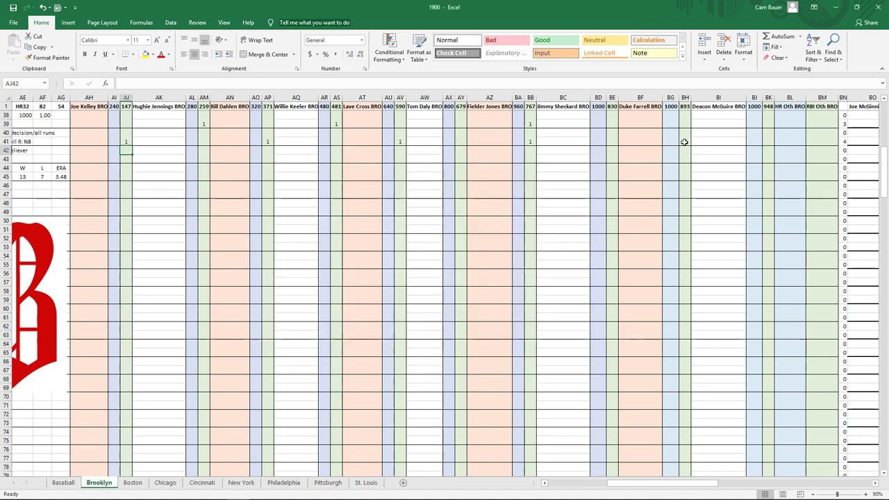
left_click(685, 141)
type("1")
key("Return")
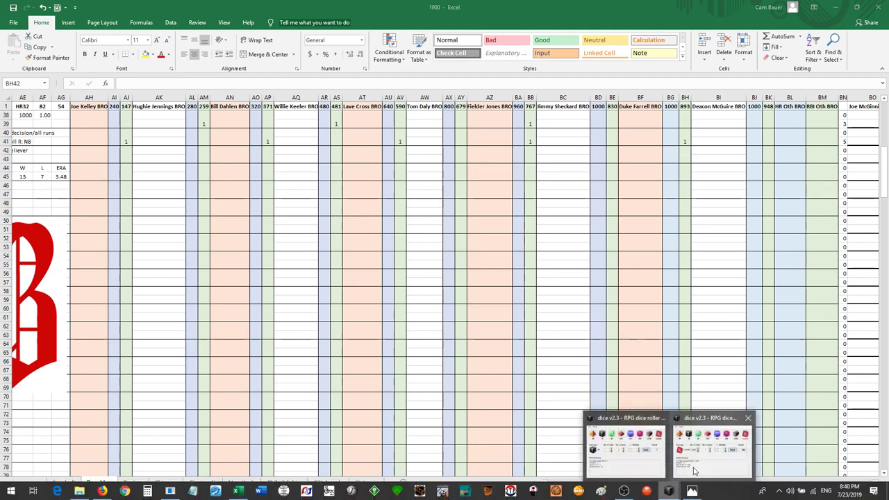
left_click(706, 462)
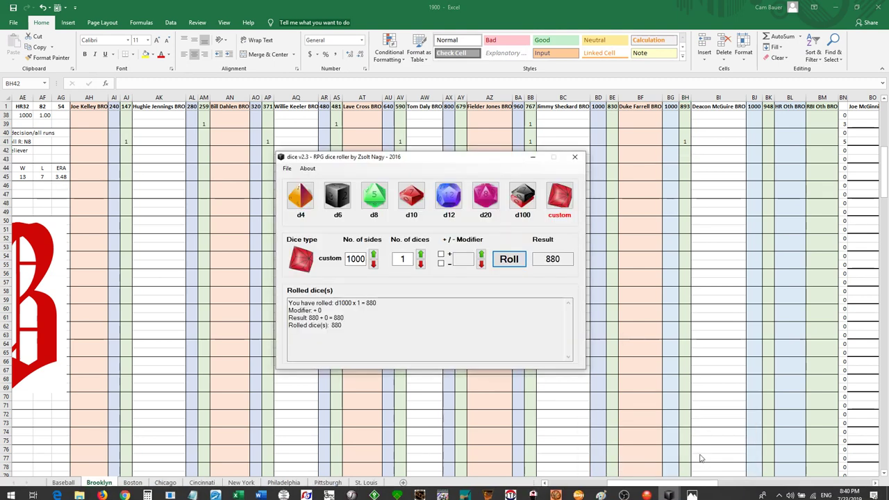
left_click(505, 262)
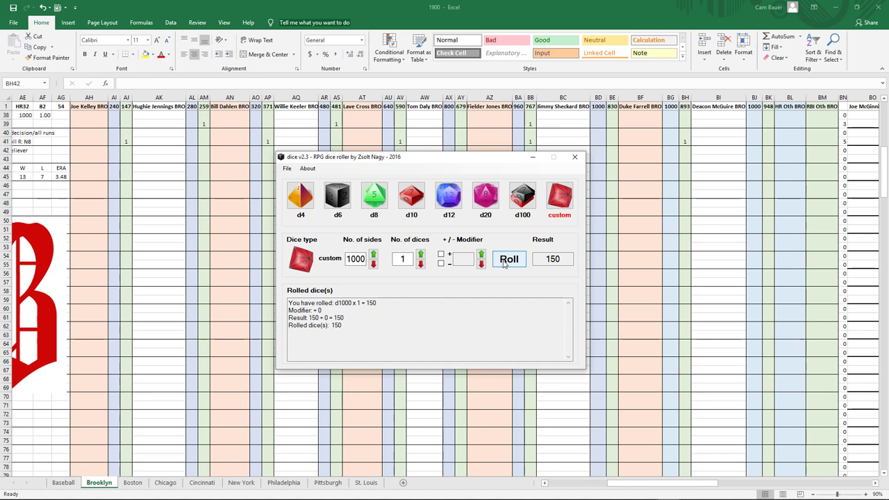
left_click(504, 263)
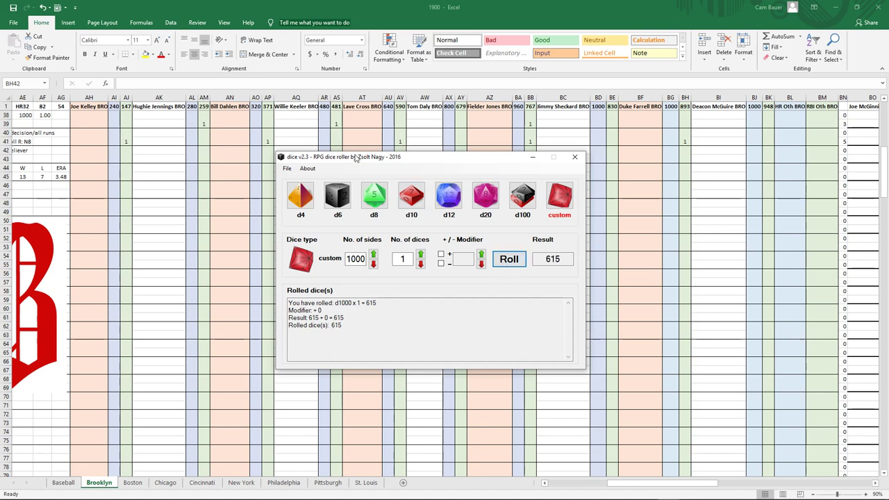
key("alt+Tab")
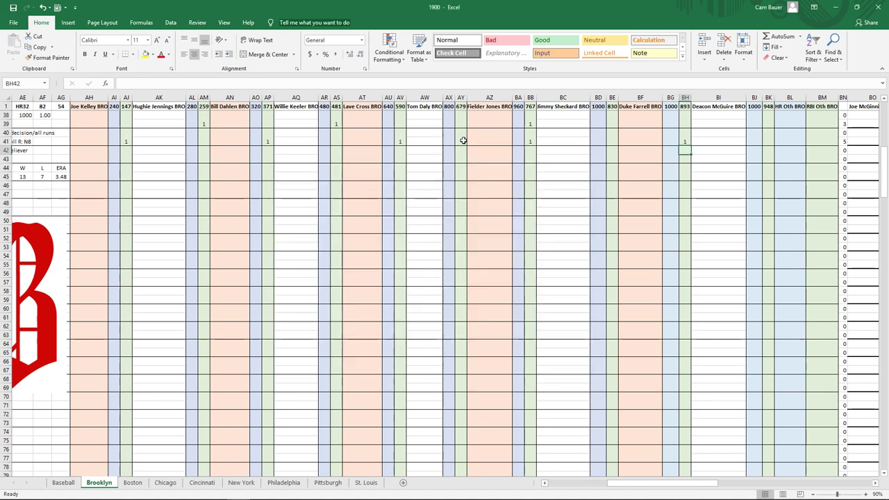
left_click(463, 141)
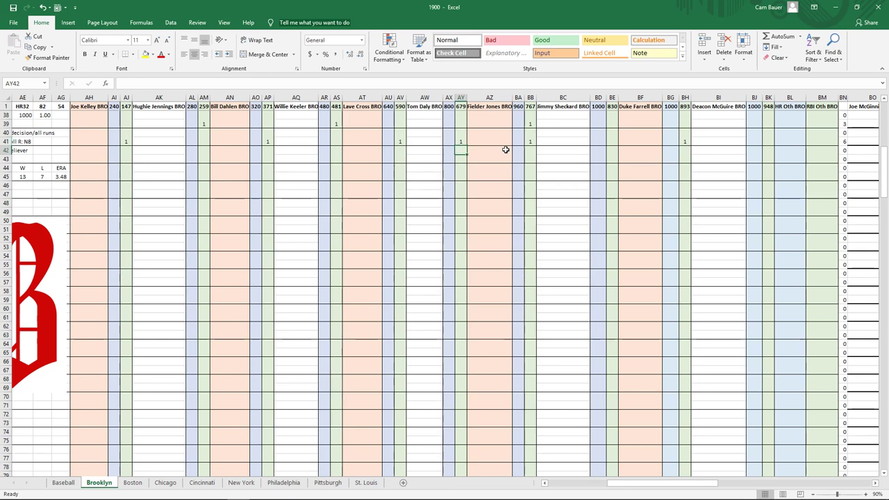
type("1")
key("ctrl+Return")
left_click(145, 54)
- Bring up the Baseball summary sheet scrolled back to column A, showing Brooklyn's 2 HR and 109 RBI
left_click_drag(650, 489, 463, 458)
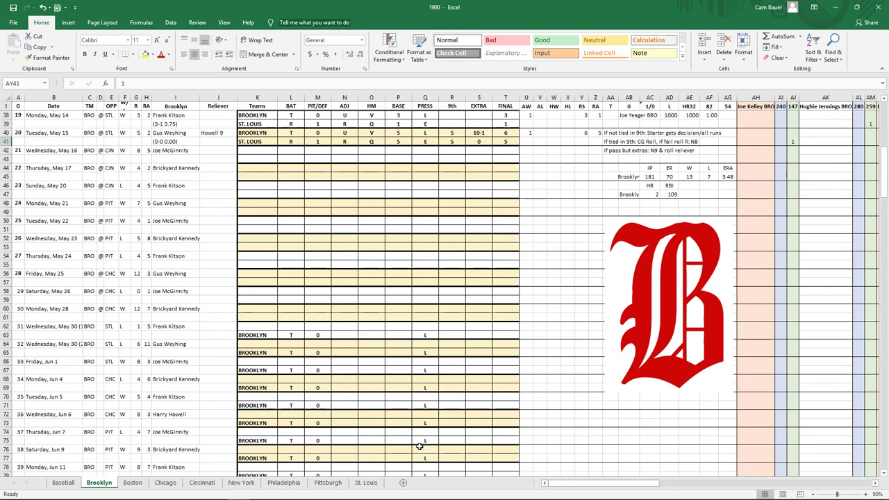
left_click(63, 482)
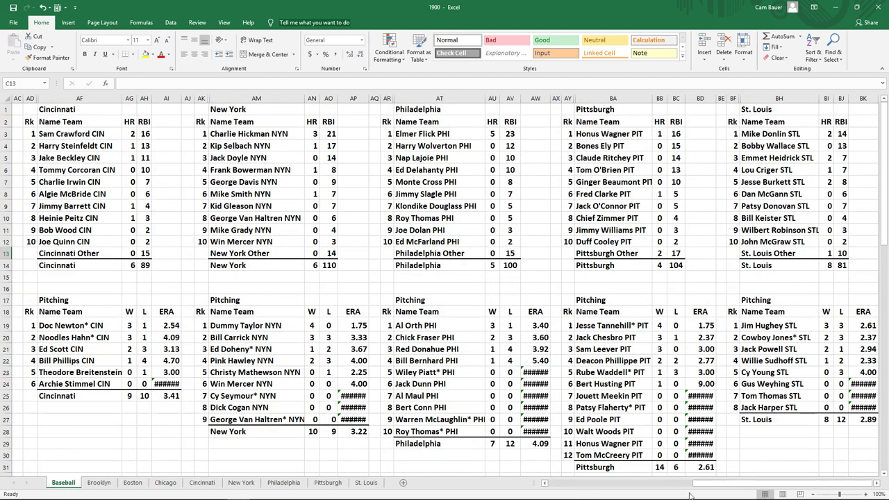
left_click_drag(707, 489, 563, 486)
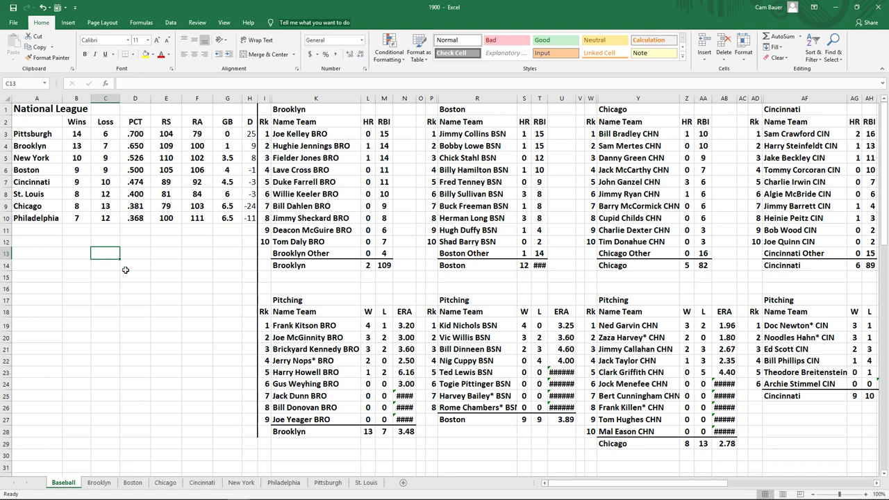
key("F5")
key("Return")
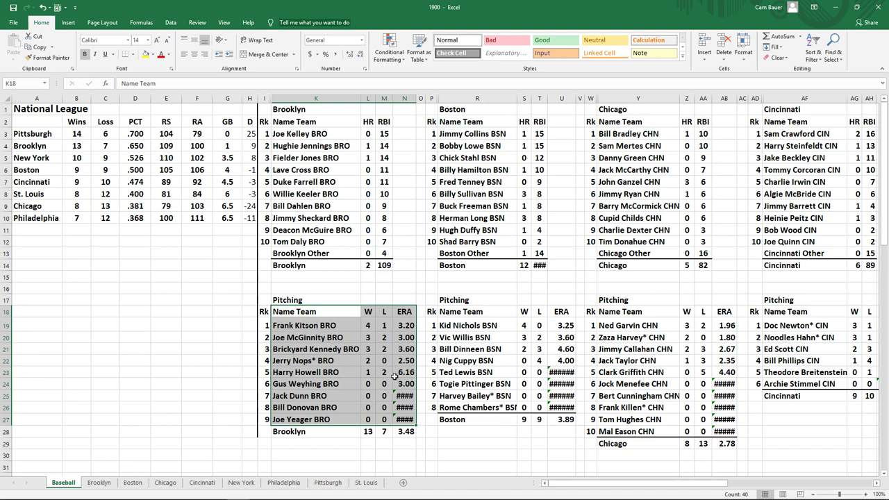
left_click(170, 349)
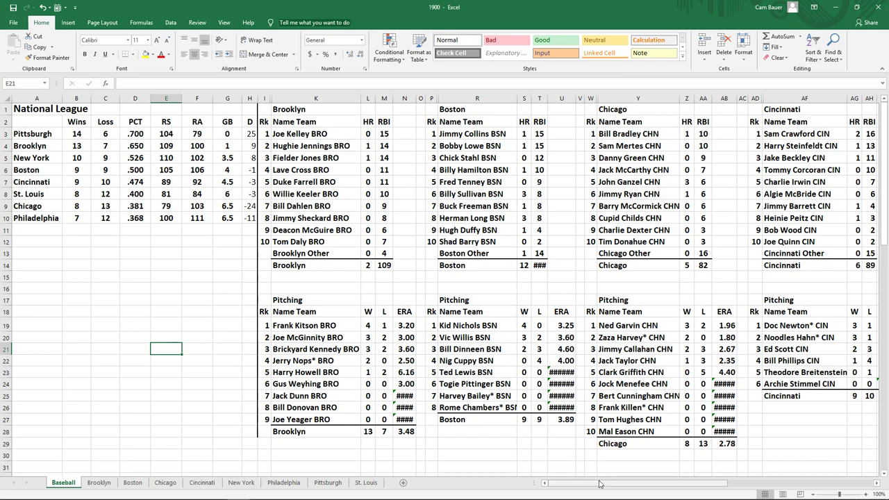
left_click_drag(597, 484, 698, 478)
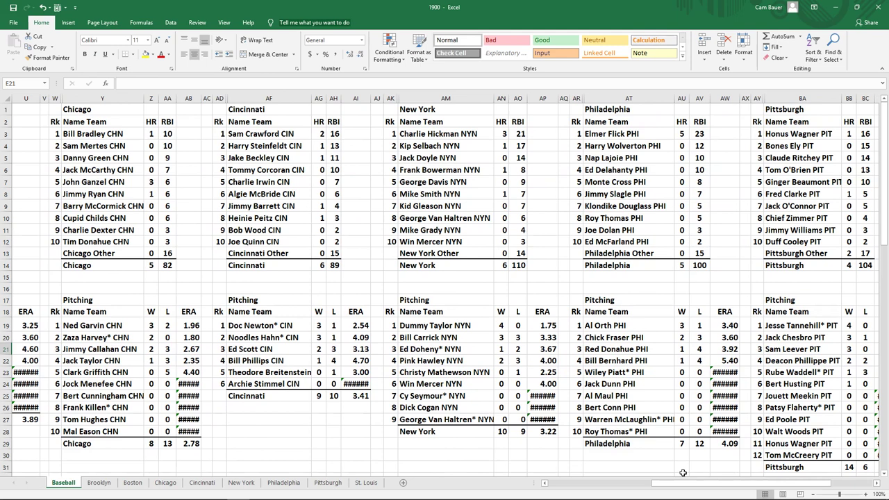
left_click(432, 133)
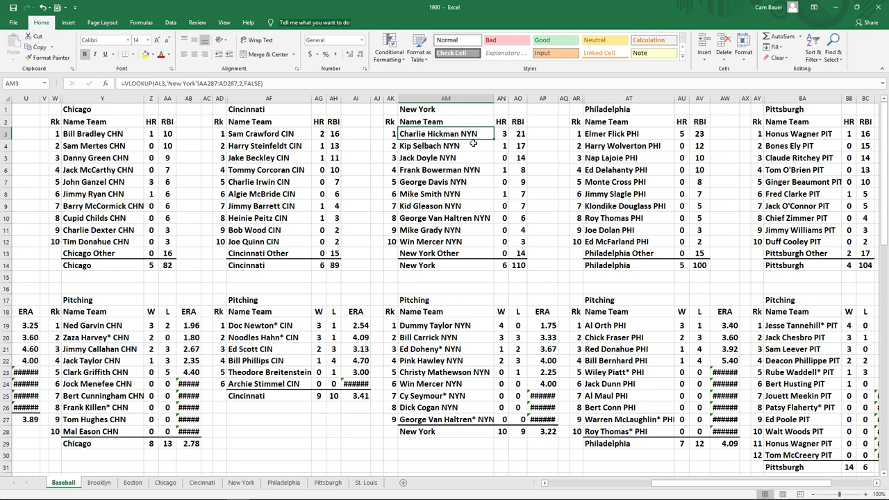
left_click(631, 134)
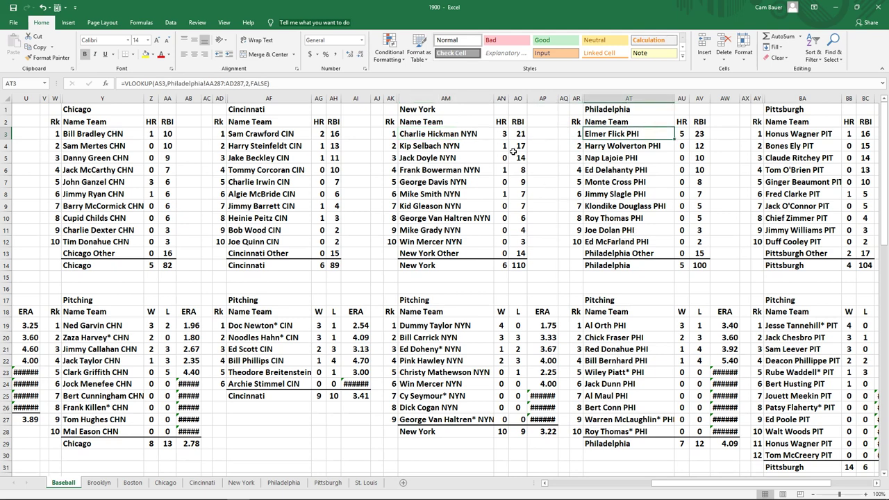
left_click_drag(437, 132, 627, 141)
left_click(627, 139)
left_click(461, 135)
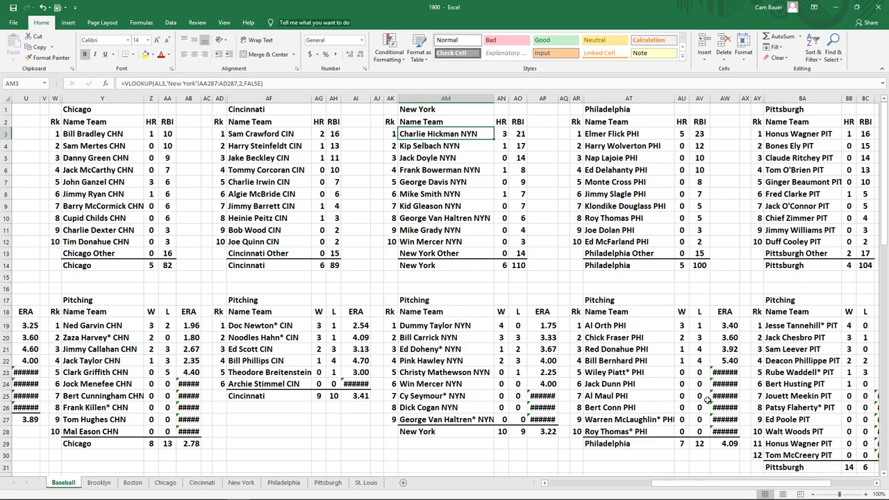
left_click_drag(710, 488, 566, 488)
- On the Boston game-log sheet, scroll to the late-May games and select row 57's line K57:Q57
left_click(134, 240)
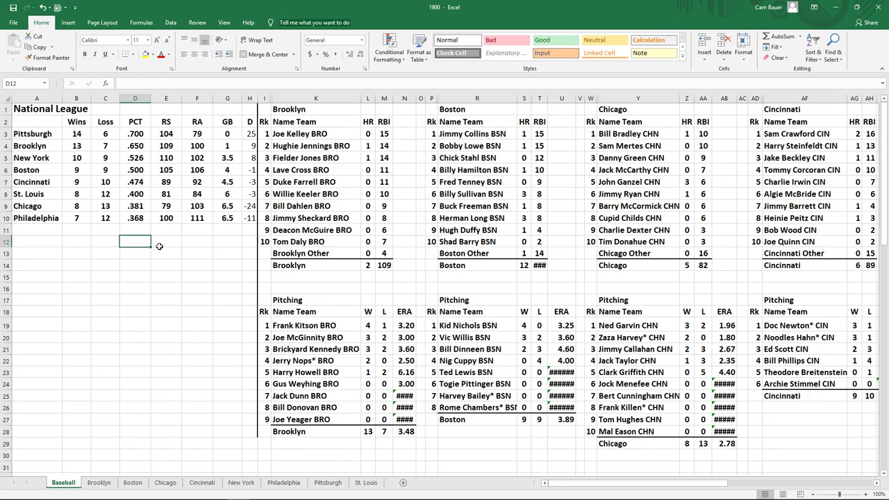
left_click(135, 482)
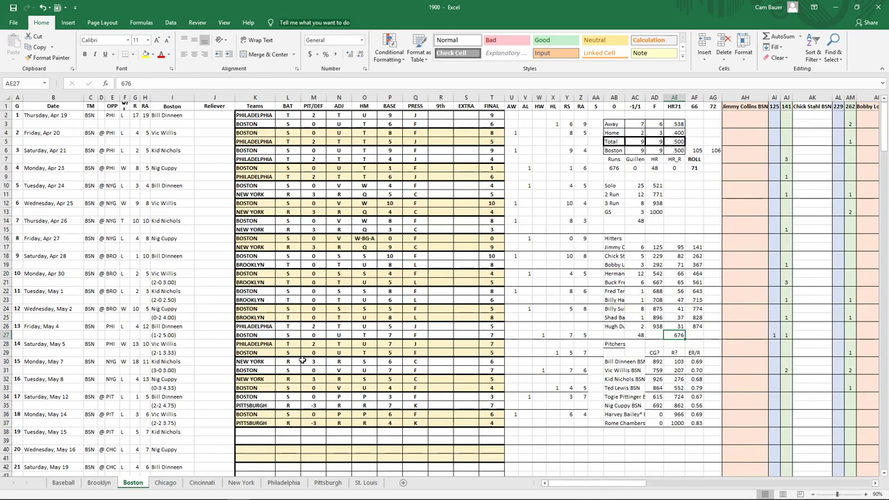
scroll(302, 360, "down", 1)
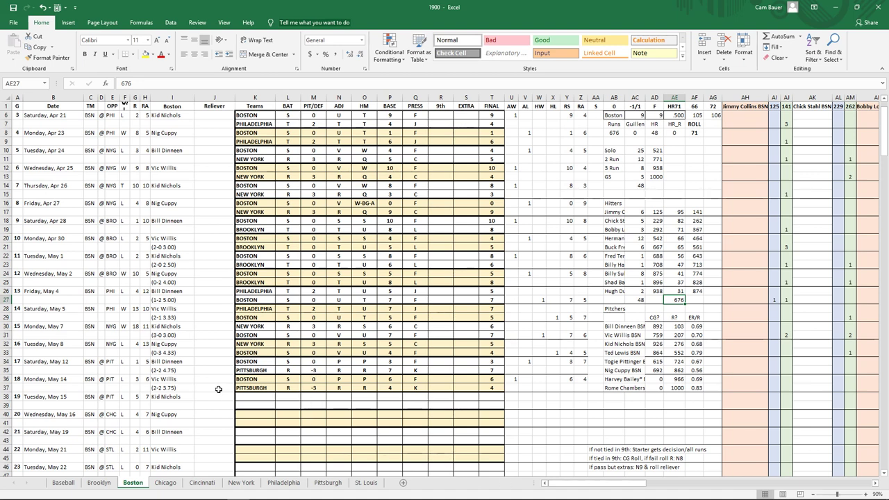
scroll(238, 401, "down", 7)
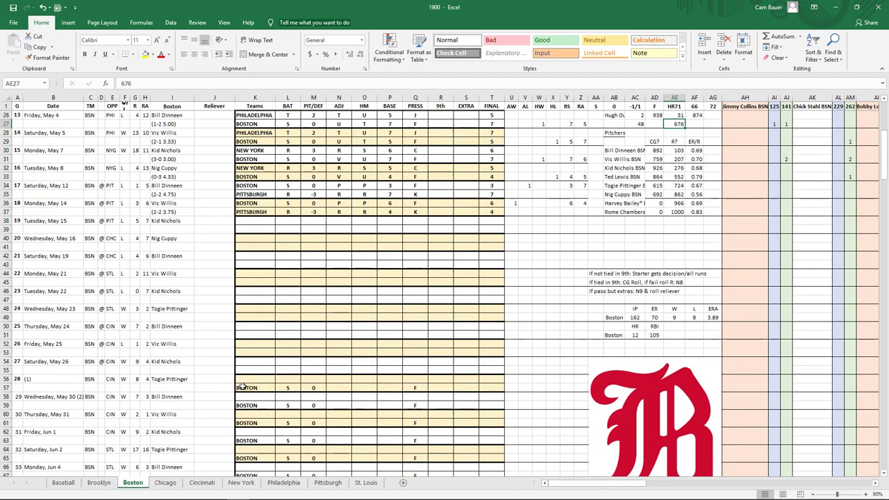
left_click_drag(241, 387, 413, 386)
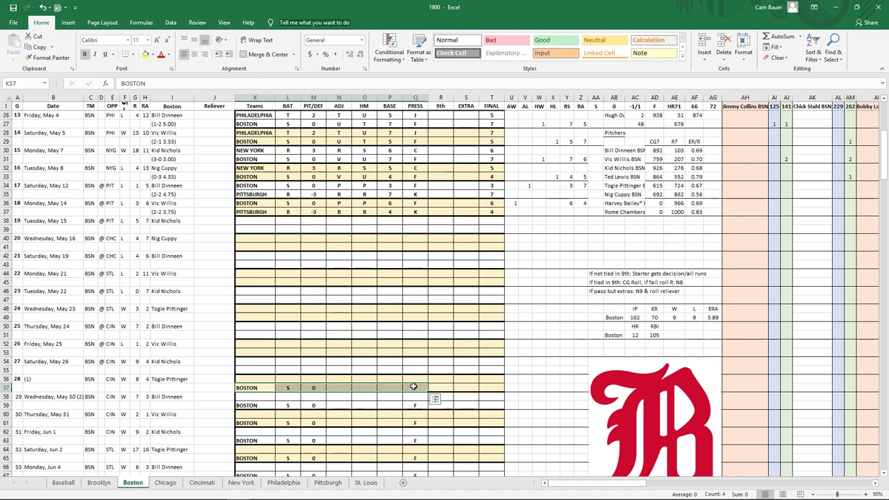
right_click(414, 387)
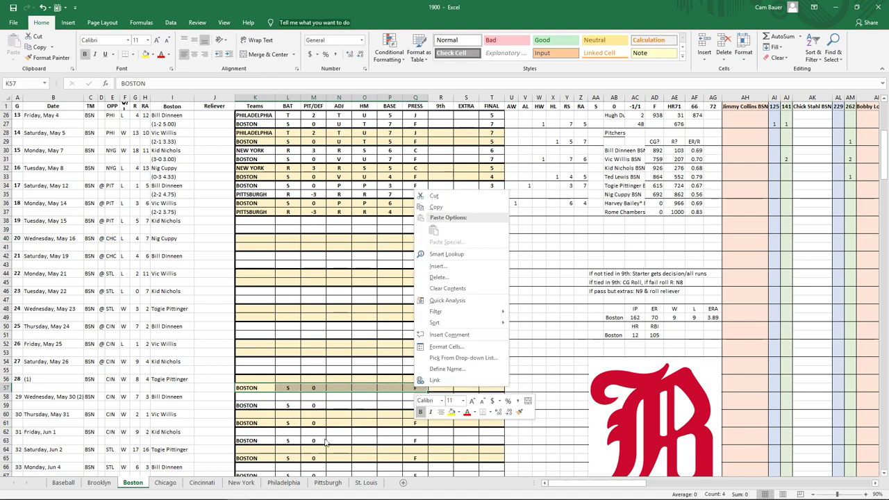
- From the 1927 Dayton Triangles tab in Firefox, reach the baseball site's season index
left_click(101, 491)
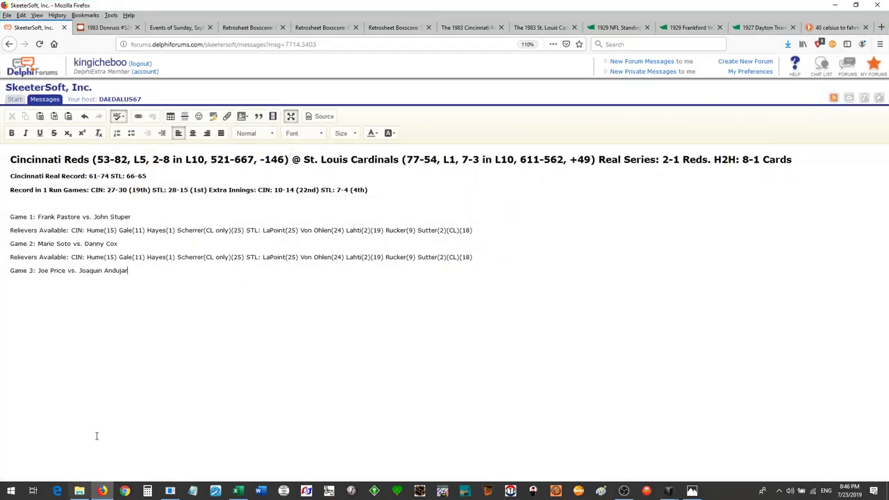
left_click(762, 27)
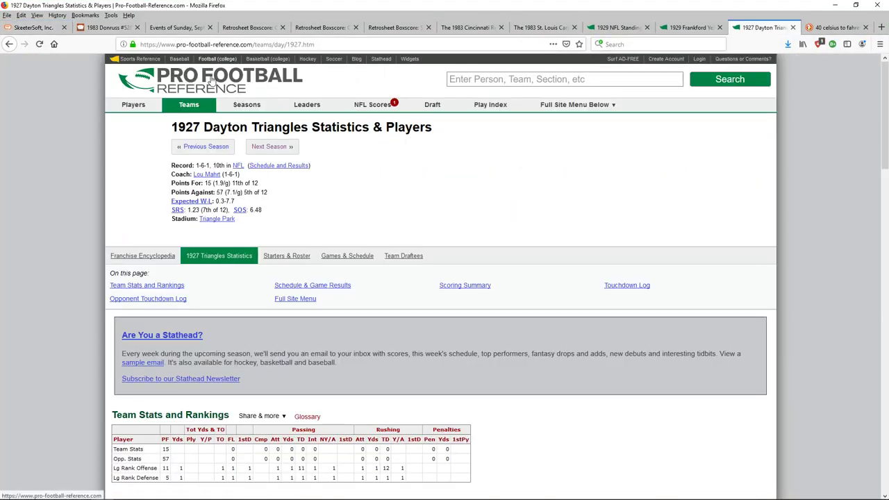
scroll(283, 230, "down", 5)
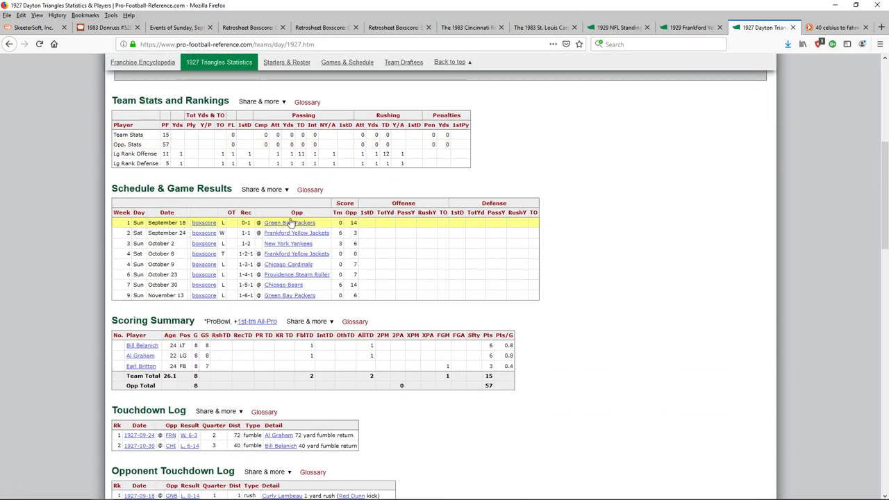
scroll(285, 222, "up", 2)
scroll(285, 224, "up", 3)
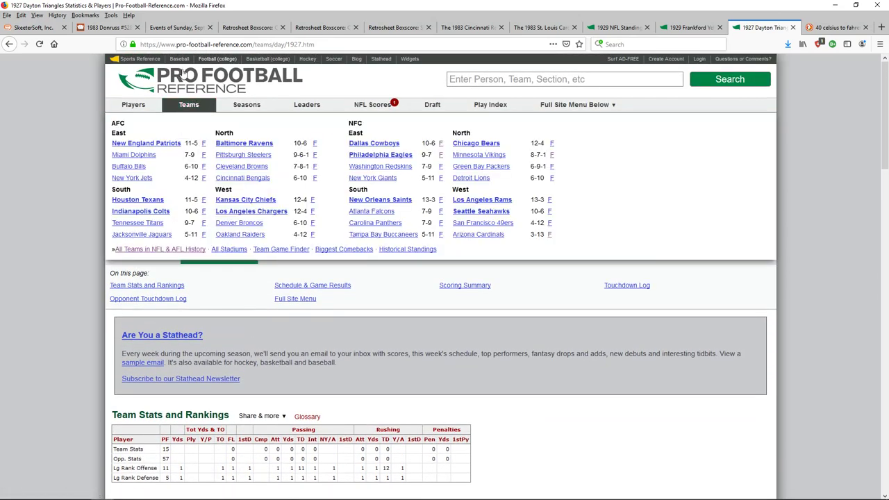
left_click(179, 59)
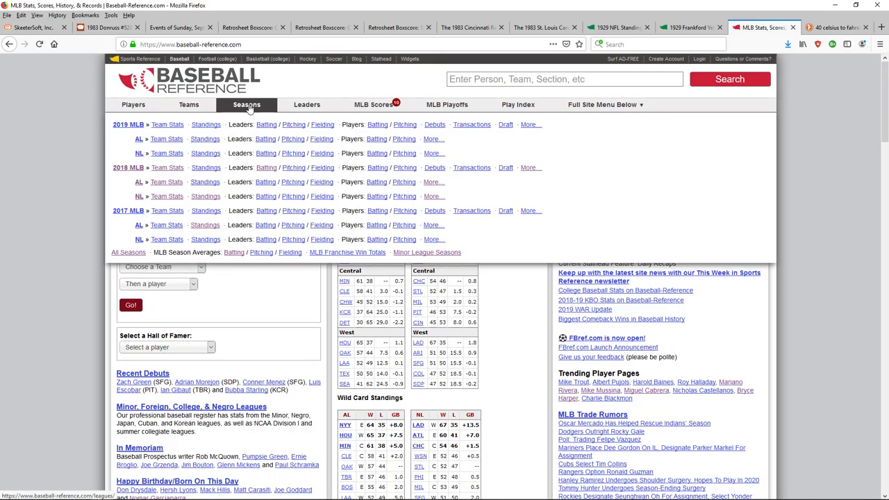
left_click(249, 108)
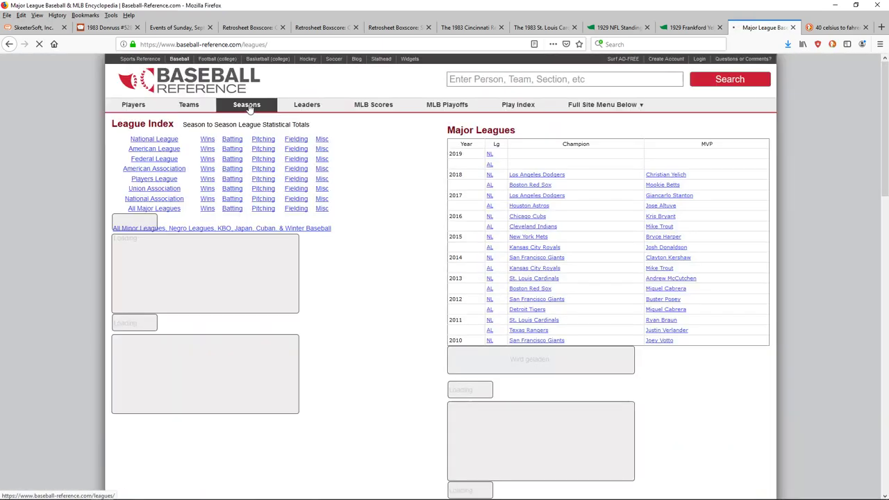
- Open the 1900 National League page, then the 1900 Boston team page, and return to the forum editor
scroll(478, 274, "down", 1)
scroll(478, 274, "down", 13)
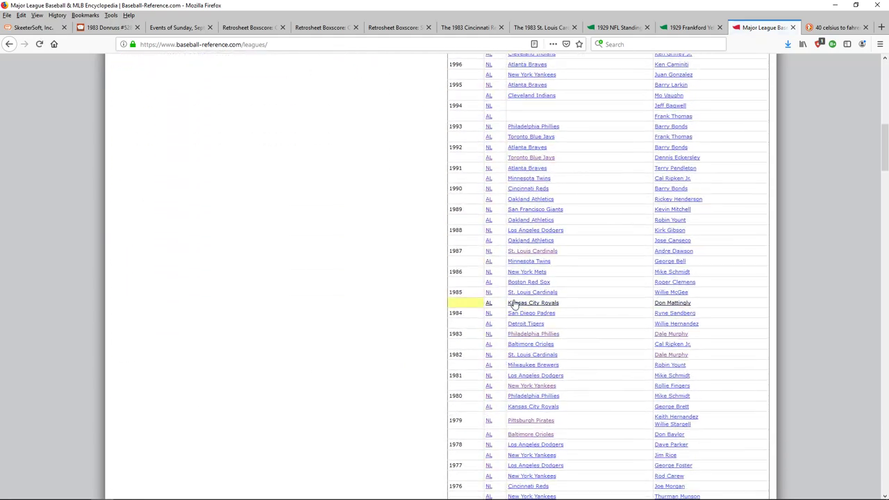
scroll(511, 297, "down", 15)
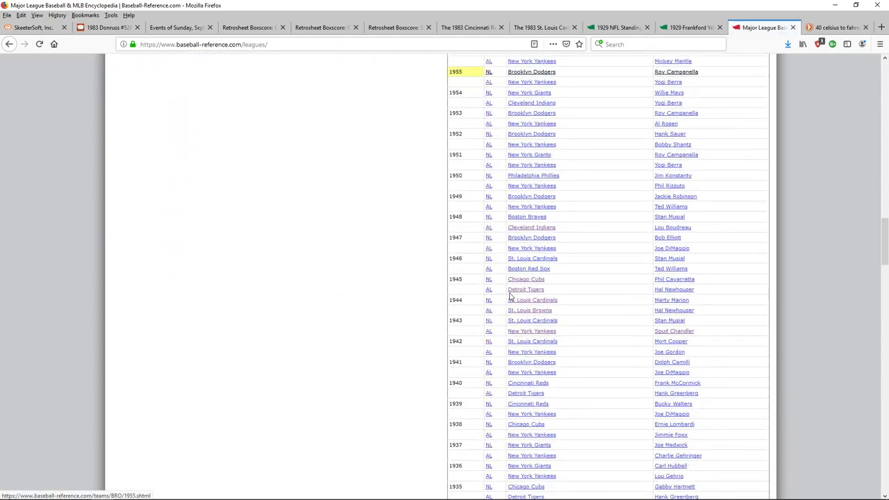
scroll(511, 297, "down", 7)
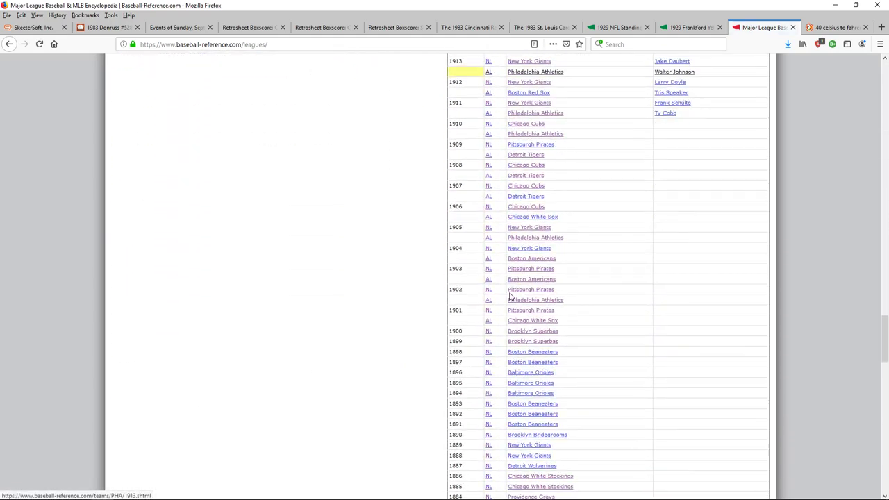
left_click(490, 331)
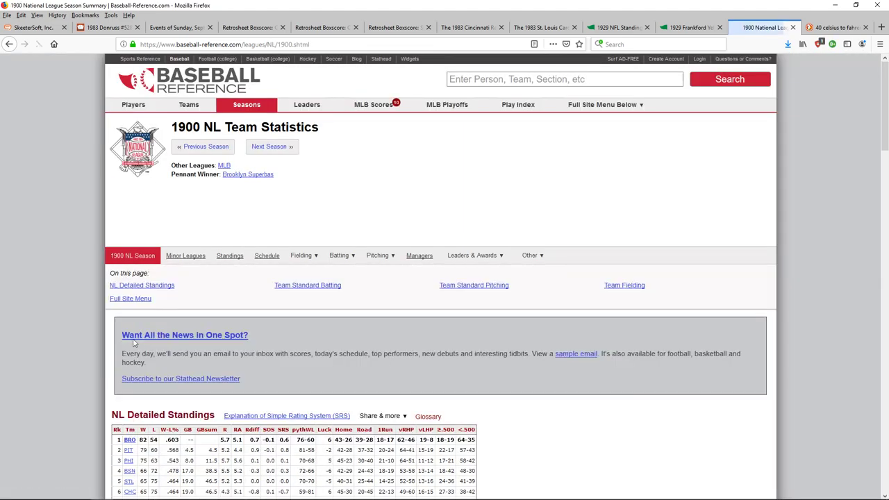
scroll(130, 378, "down", 3)
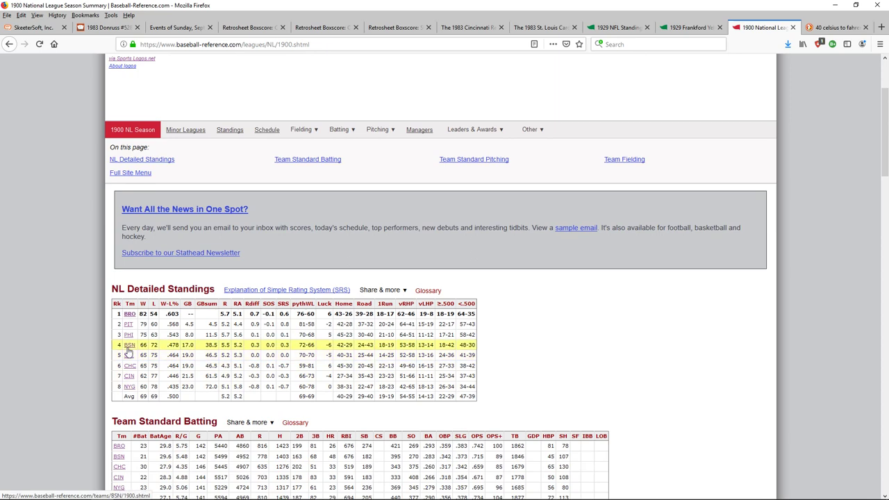
left_click(129, 345)
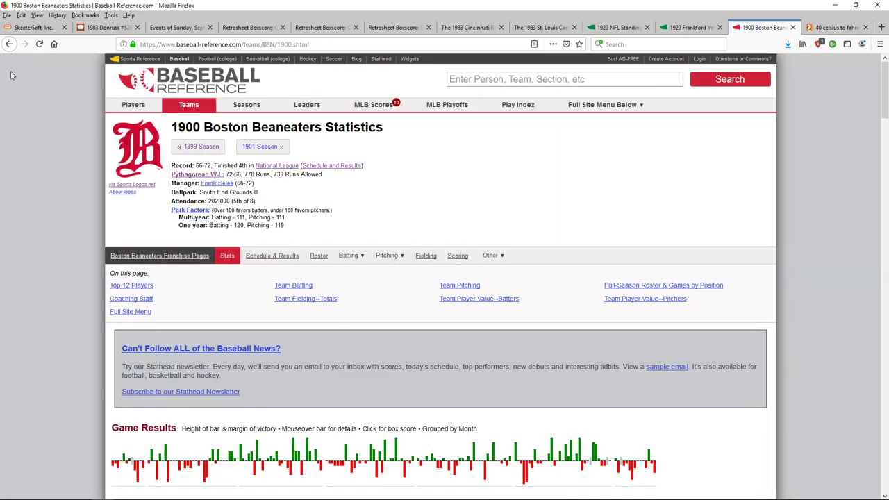
left_click(32, 28)
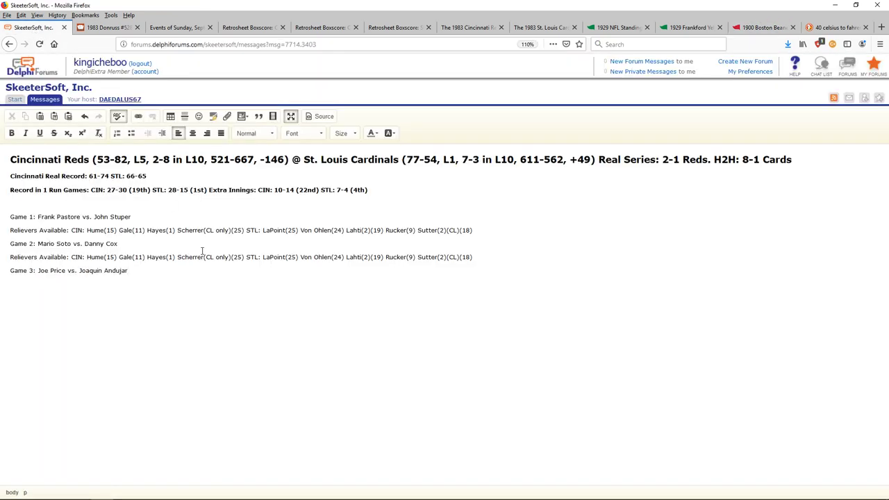
- Copy Boston's row 57 game line and select P43 on the Pittsburgh sheet
mouse_move(282, 498)
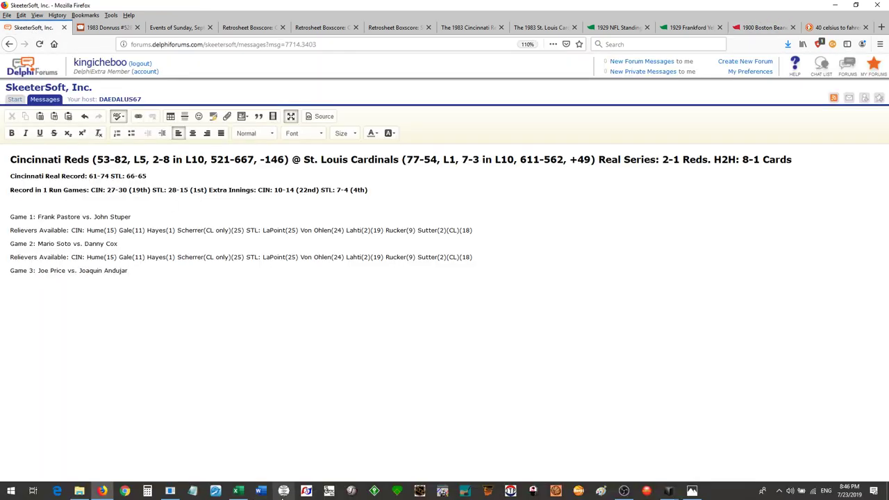
left_click(238, 491)
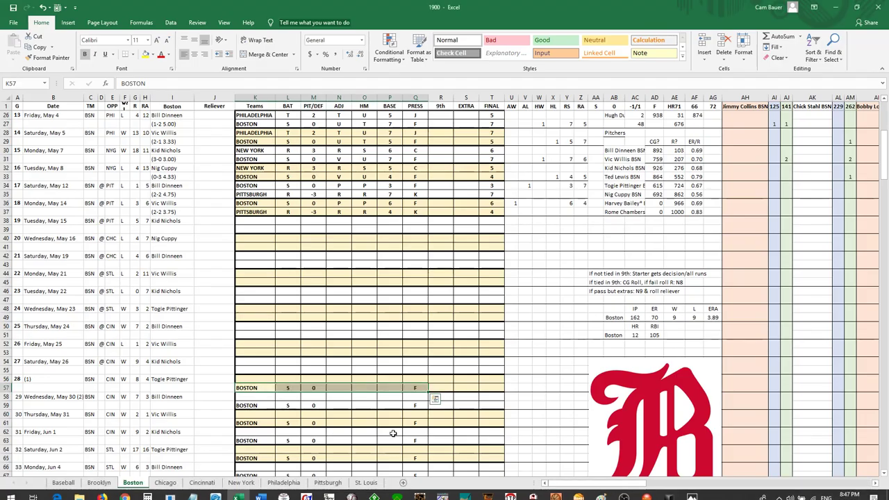
right_click(335, 390)
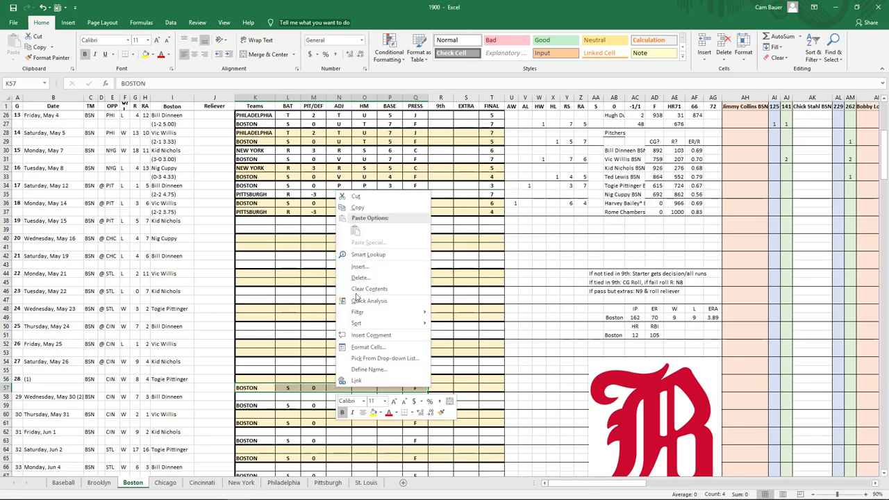
left_click(364, 207)
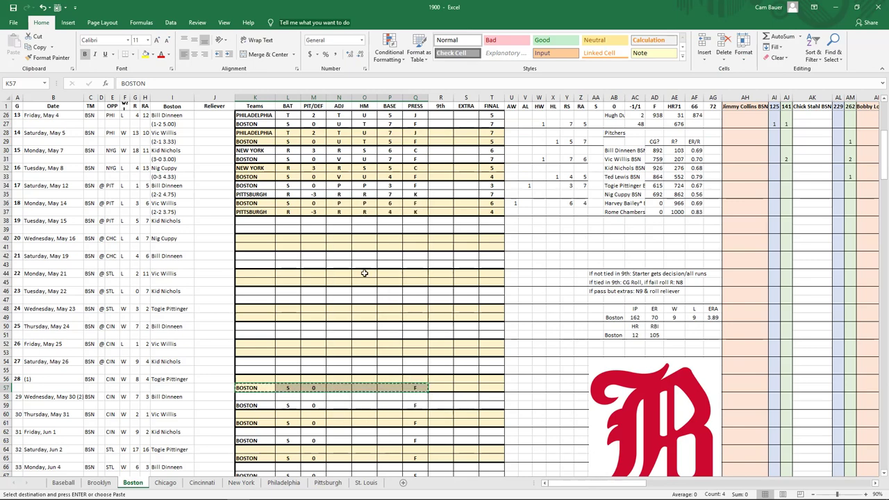
left_click(327, 482)
scroll(370, 423, "up", 8)
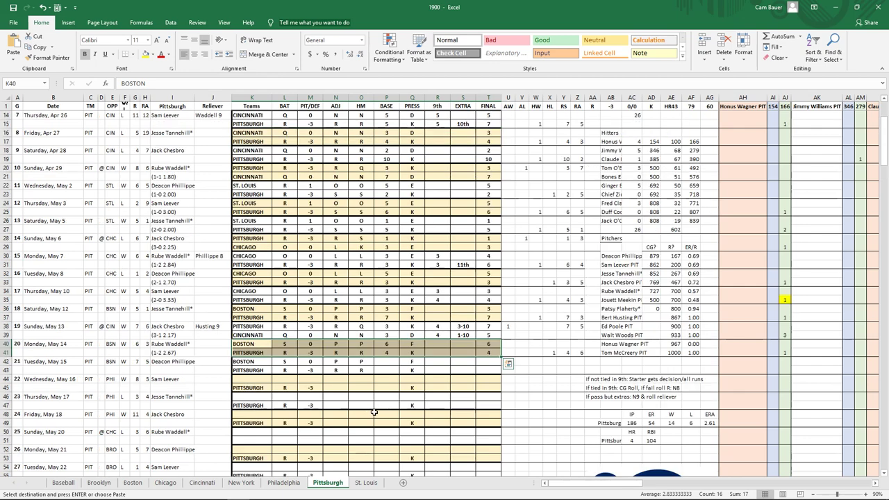
left_click(380, 370)
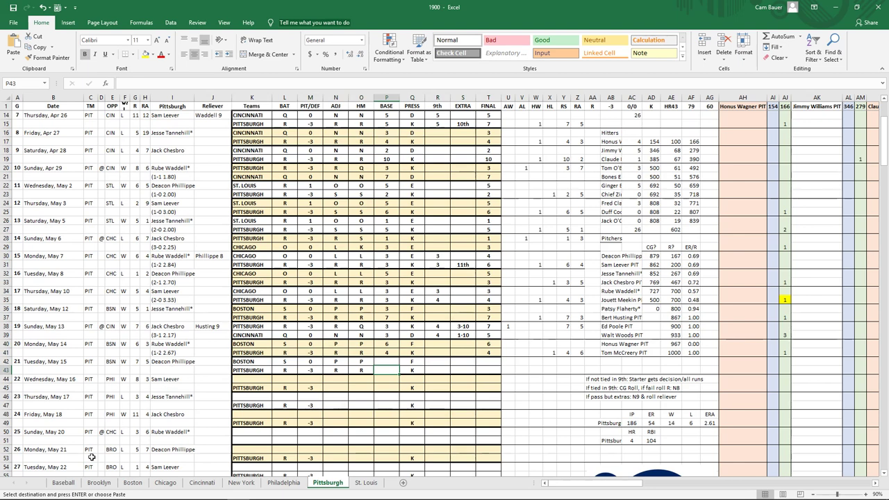
- Check Jesse Tannehill's pitching entry among Pittsburgh's leaders on the Baseball sheet
left_click(63, 483)
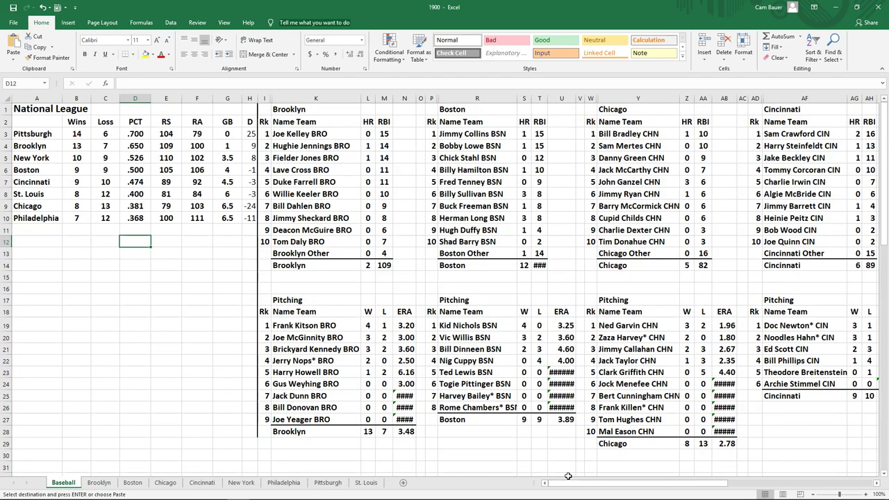
left_click_drag(568, 482, 691, 486)
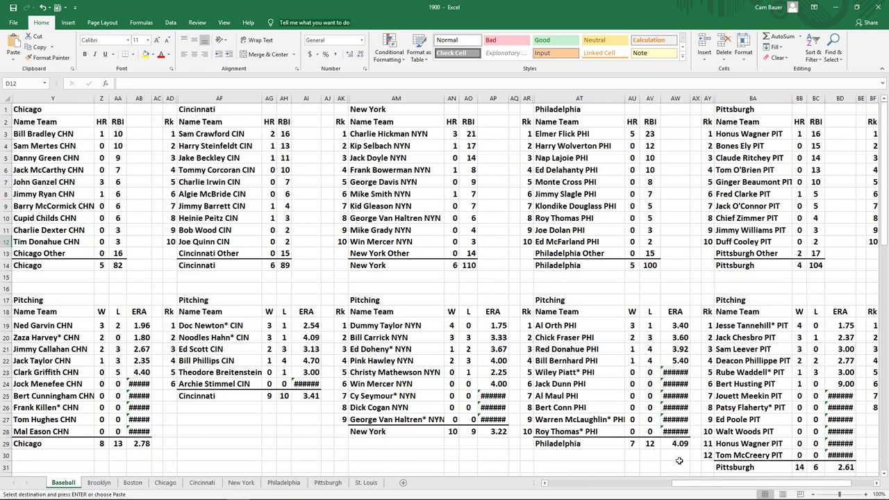
left_click(762, 324)
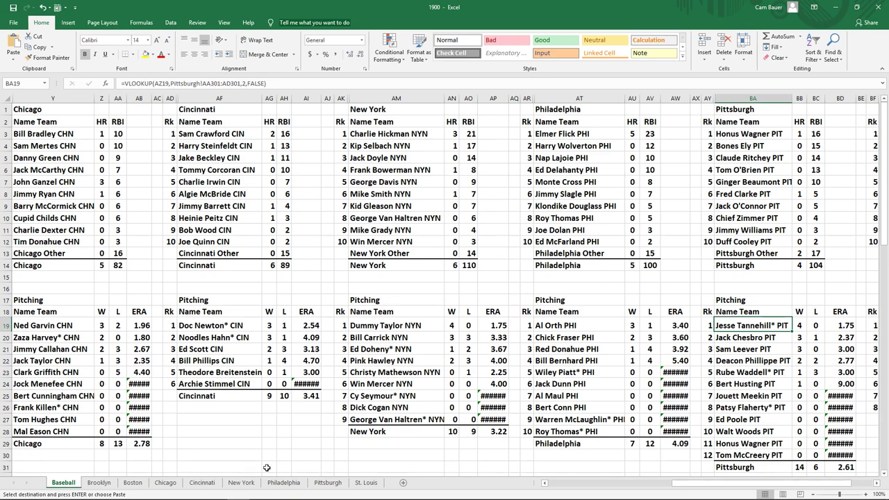
- Enter '(2-2 2.77)' in I43 under Deacon Phillippe's May 15 start on the Pittsburgh sheet
left_click(327, 482)
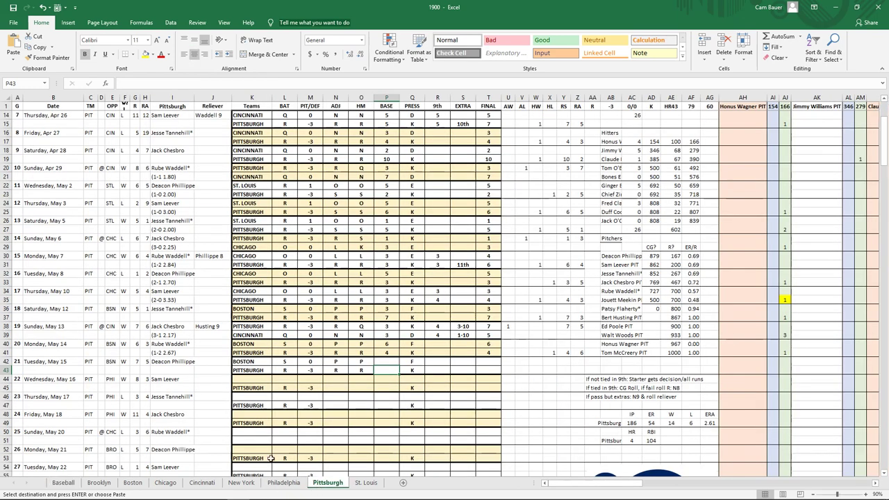
left_click(159, 368)
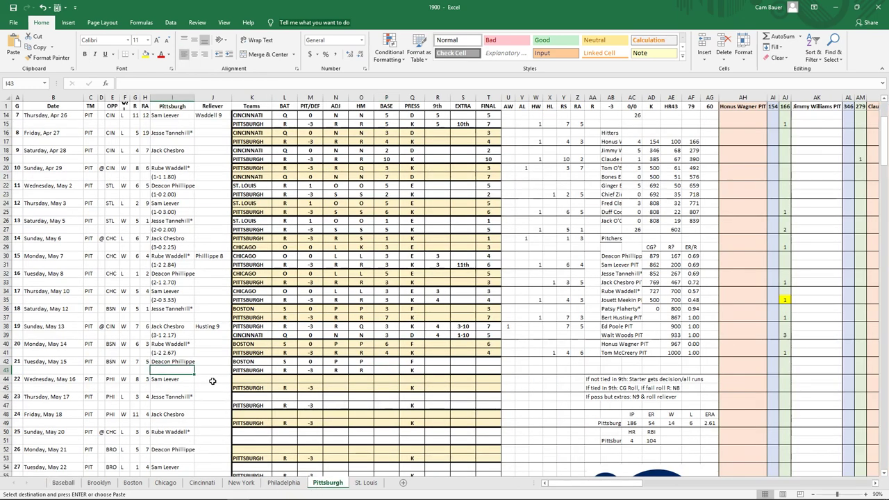
type("(2-2 2")
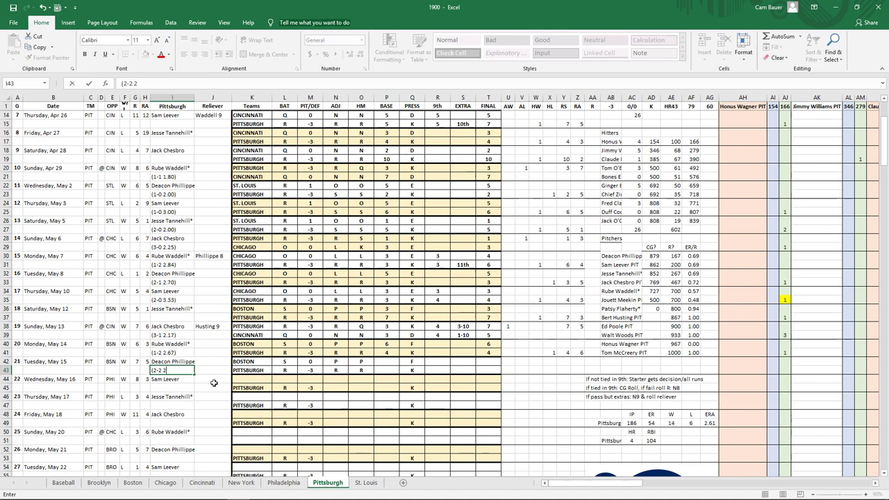
type(".77)")
left_click(175, 388)
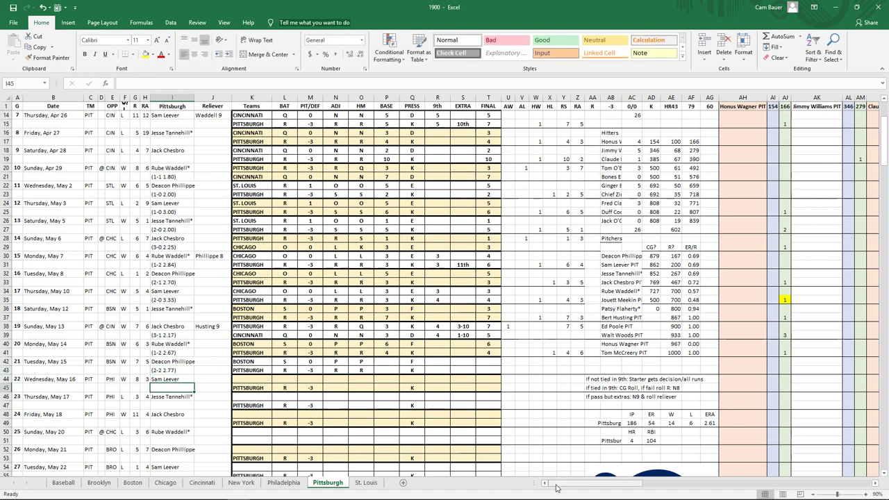
left_click(129, 484)
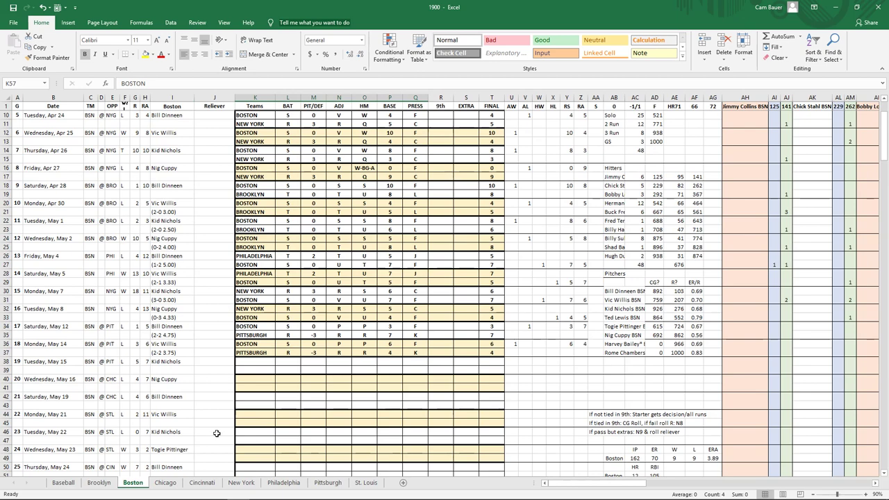
- After checking Boston's pitching leaders, enter '(4-0 3.25)' in I39 under Kid Nichols's May 15 start
left_click(68, 487)
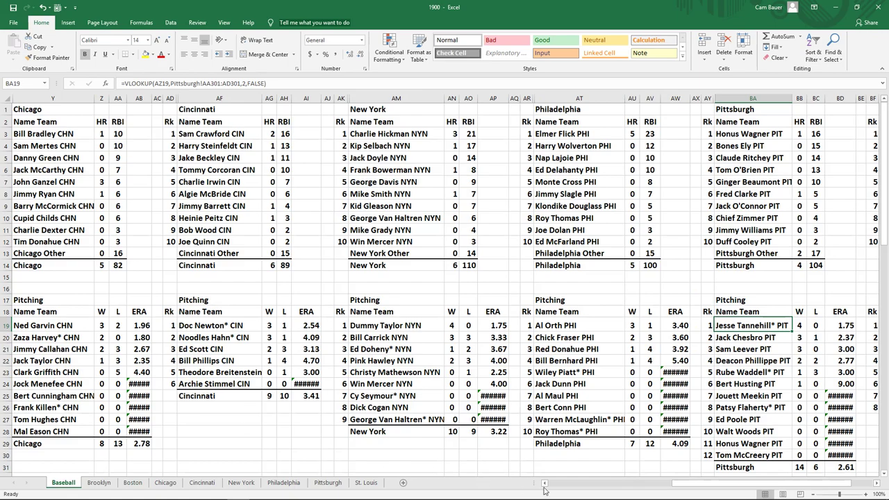
left_click_drag(544, 488, 545, 488)
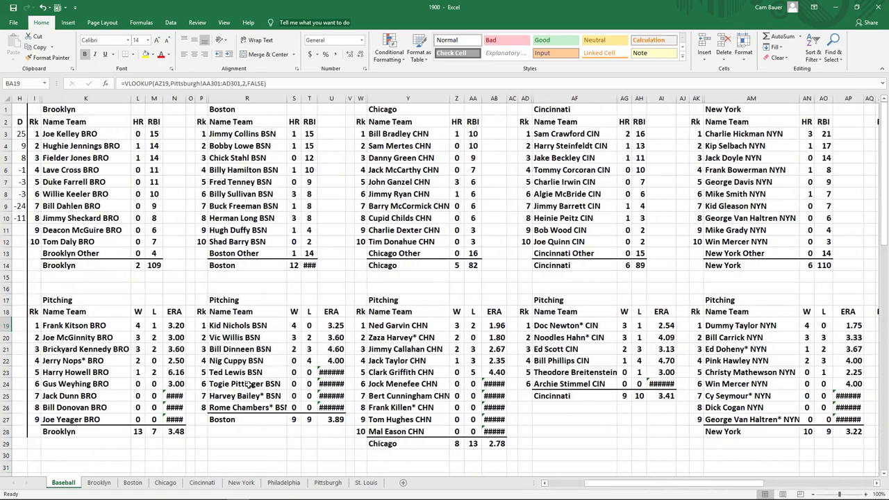
left_click(133, 482)
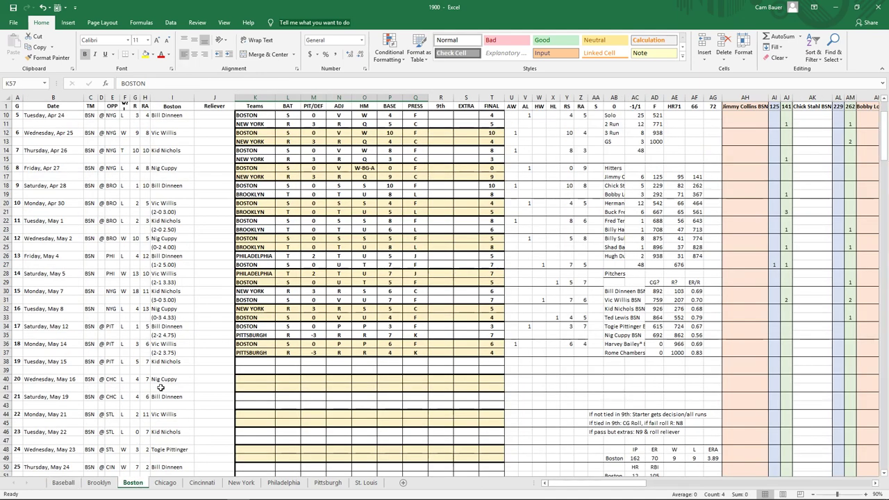
left_click(188, 370)
type("(")
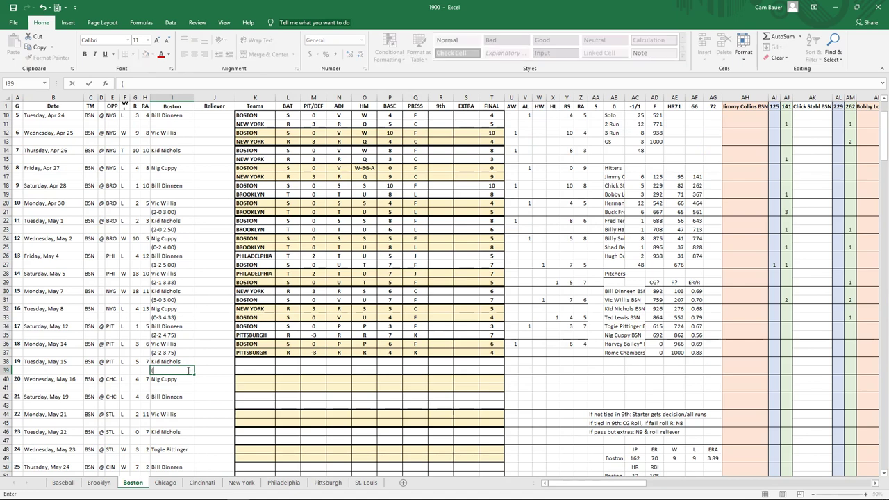
type("4-0 3.25")
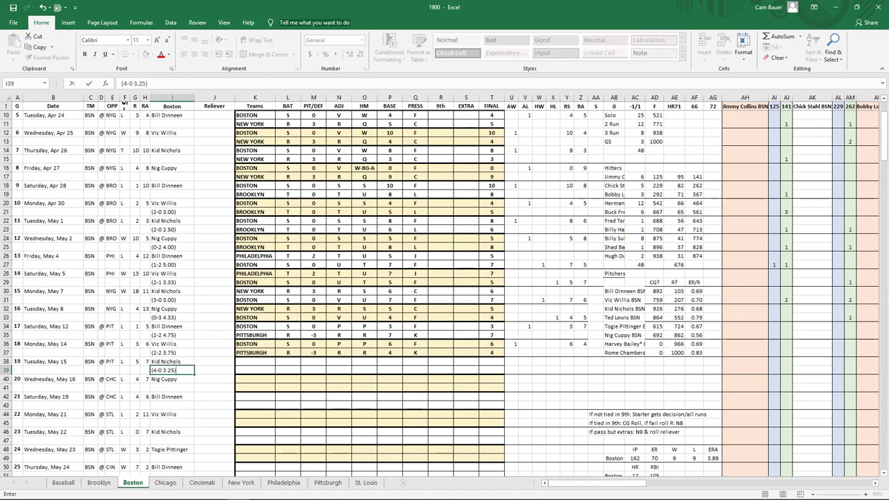
key("ctrl+Return")
left_click(327, 483)
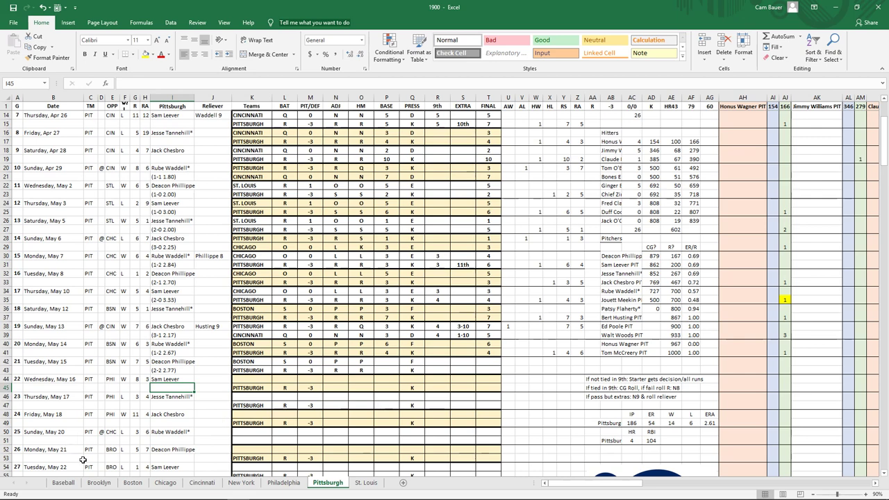
left_click(133, 482)
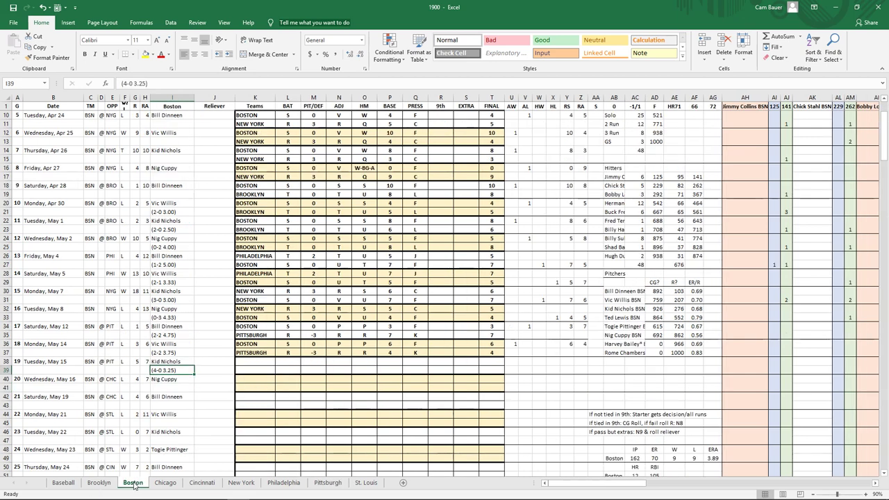
scroll(337, 430, "up", 3)
scroll(336, 437, "down", 3)
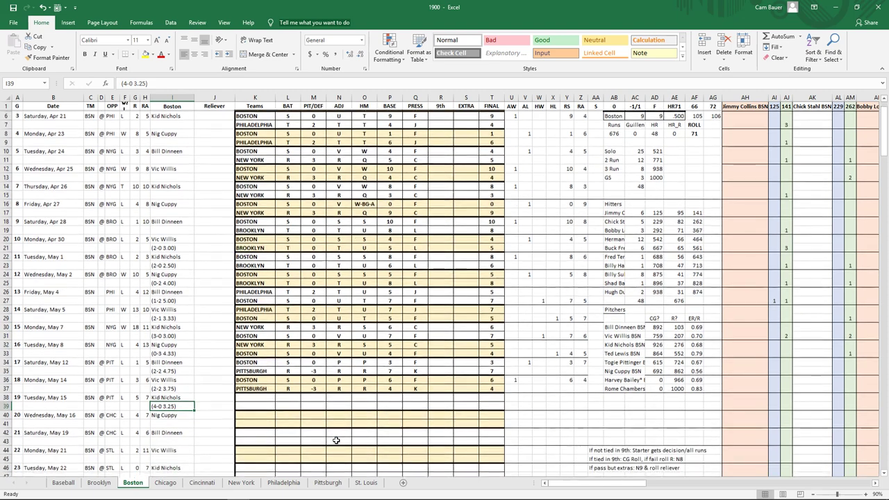
left_click(321, 484)
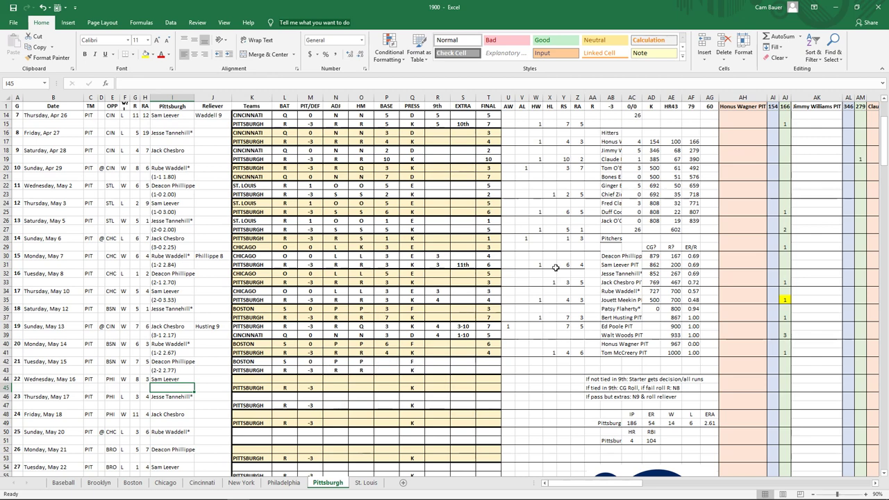
- Shrink Excel and page through the Extra Innings Chart to the Scoring Chart N-Z image
left_click(855, 7)
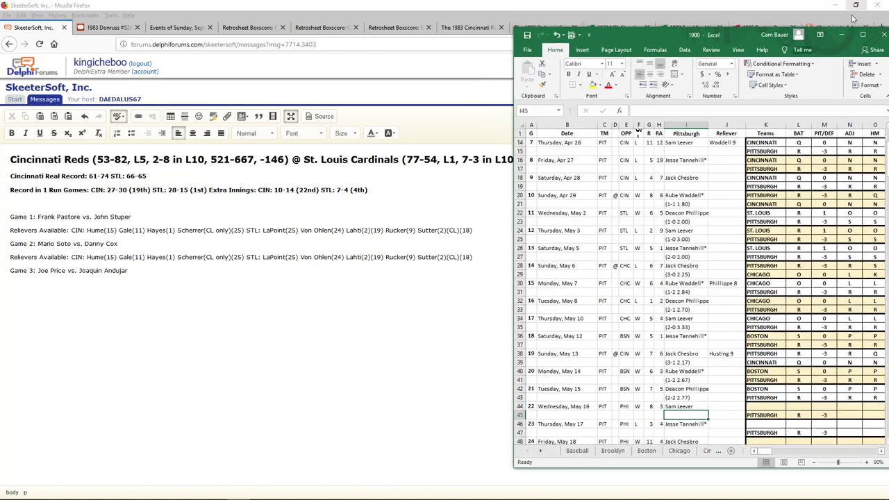
left_click_drag(765, 453, 769, 455)
mouse_move(784, 490)
left_click(693, 491)
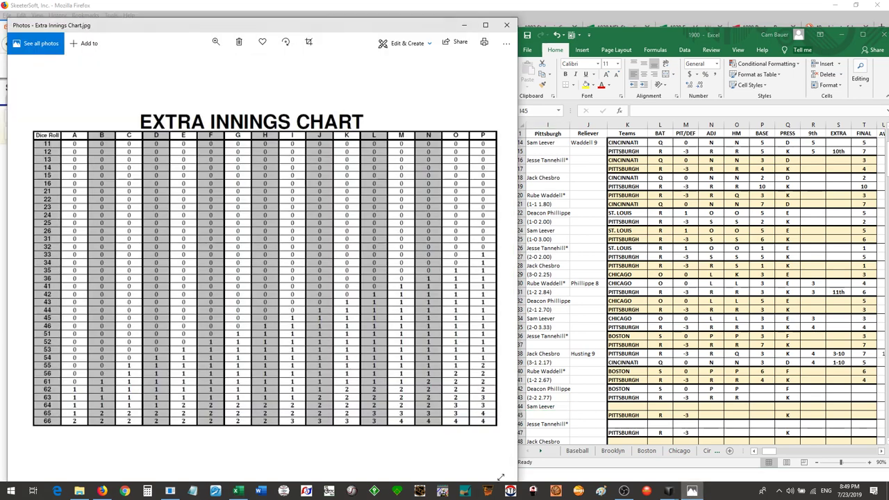
left_click(494, 264)
left_click(494, 264)
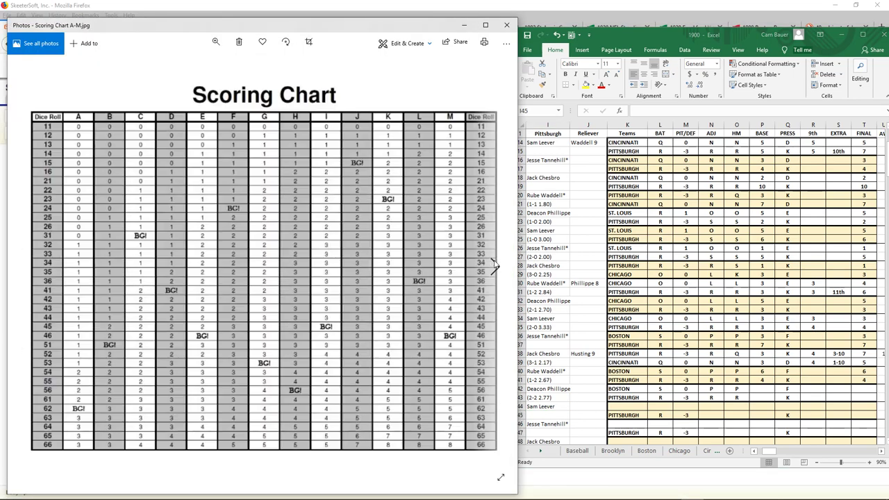
left_click(494, 263)
- Roll two six-sided dice and record Boston's BASE value of 2 in P42
mouse_move(668, 493)
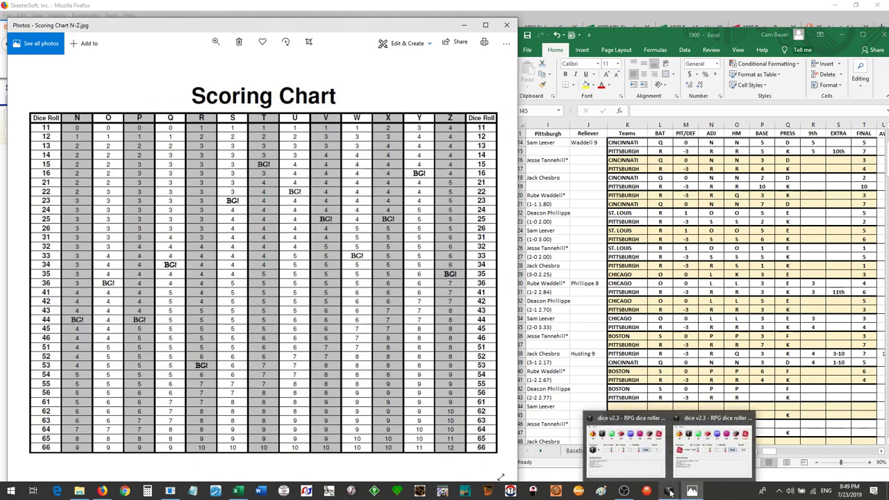
left_click(624, 441)
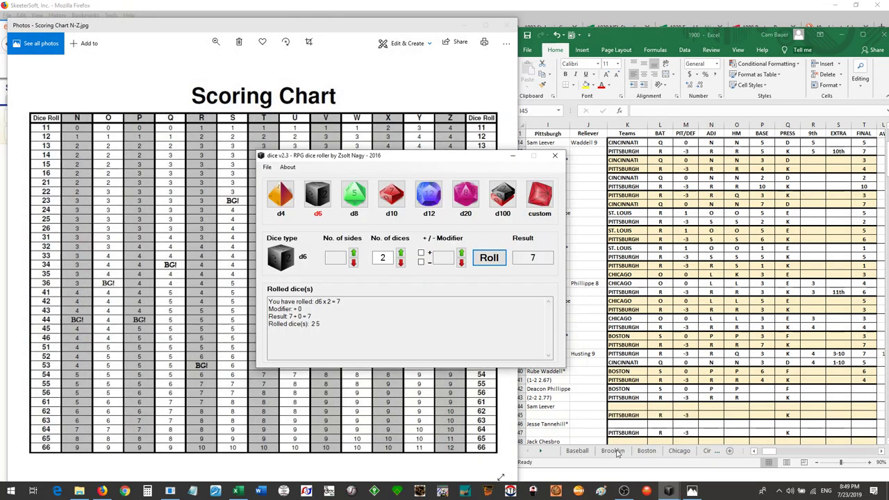
left_click_drag(354, 157, 256, 169)
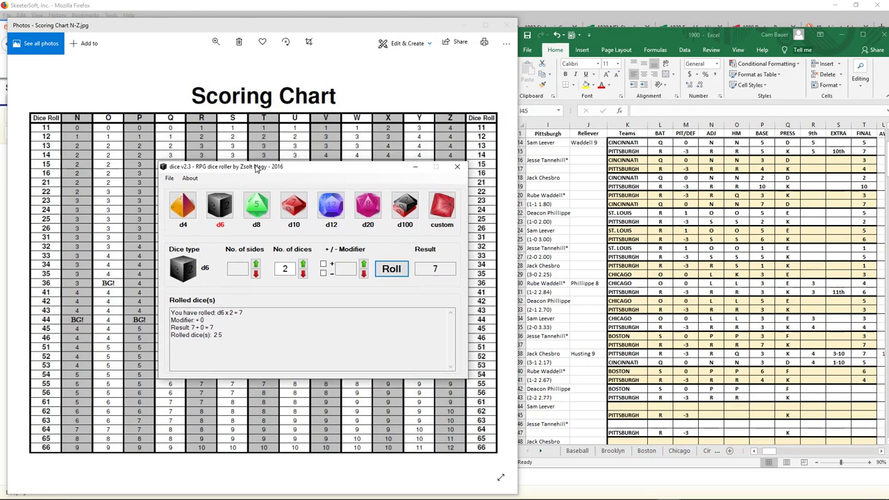
left_click(386, 271)
left_click(769, 389)
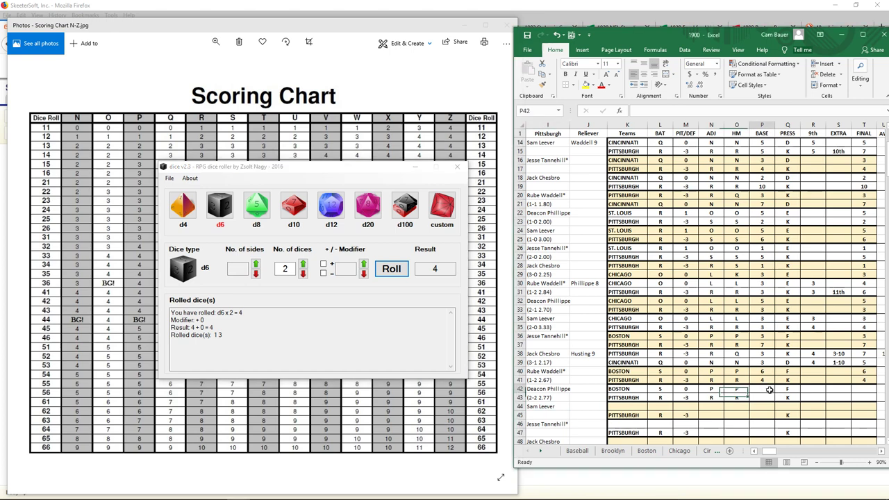
type("2")
key("Return")
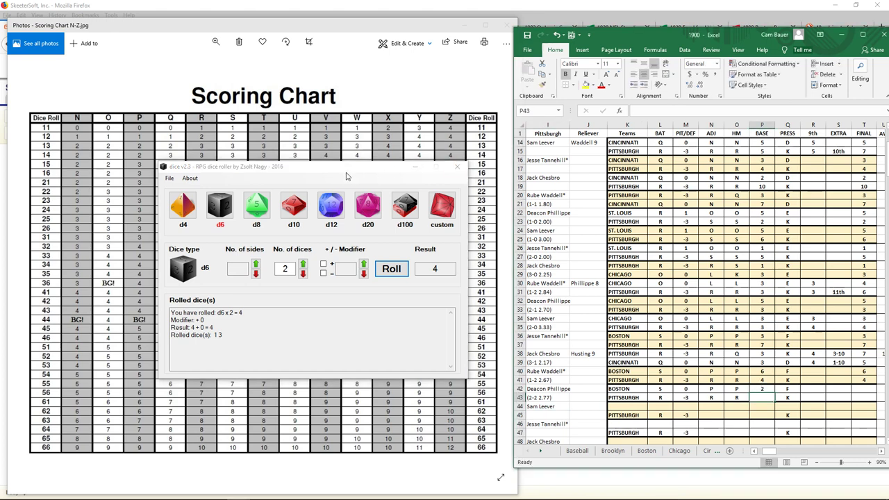
- Roll the dice again and enter Pittsburgh's BASE value of 4 in P43
left_click_drag(345, 175, 400, 168)
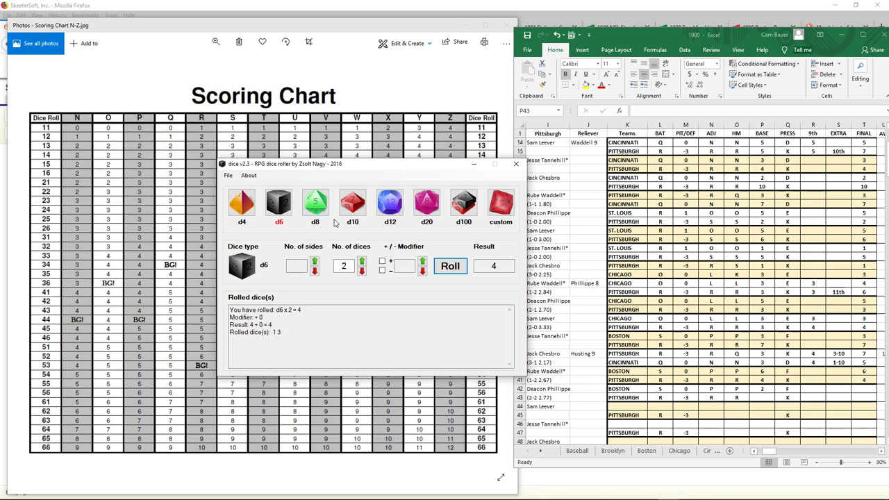
left_click(448, 268)
left_click(766, 397)
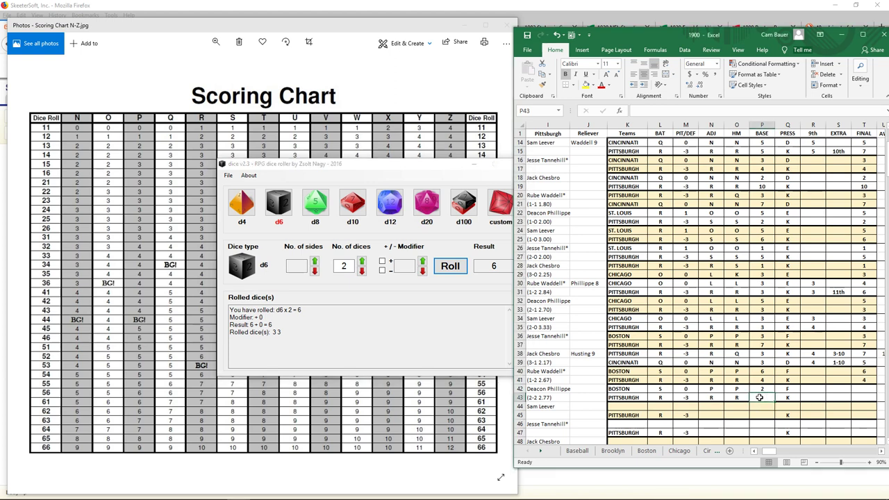
type("4")
key("Return")
- Maximize the workbook and tally HW 1, RS 4 and RA 2 in W43, Y43 and Z43
left_click(864, 35)
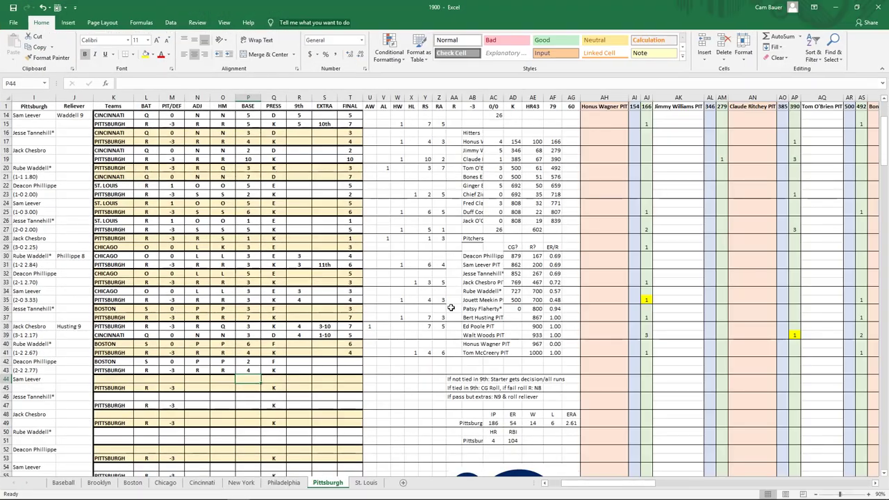
left_click(400, 372)
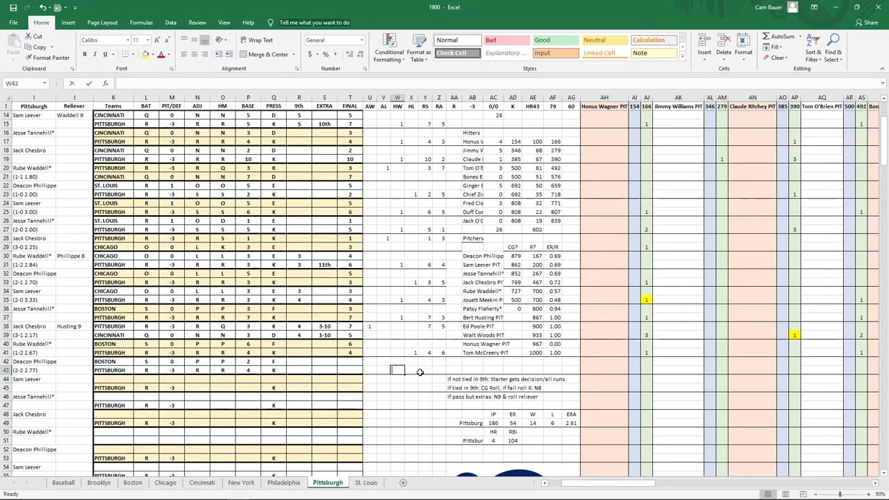
type("1")
key("Tab")
key("Tab")
type("4")
key("Tab")
type("2")
key("Tab")
key("Tab")
key("Tab")
key("Tab")
key("Tab")
key("Tab")
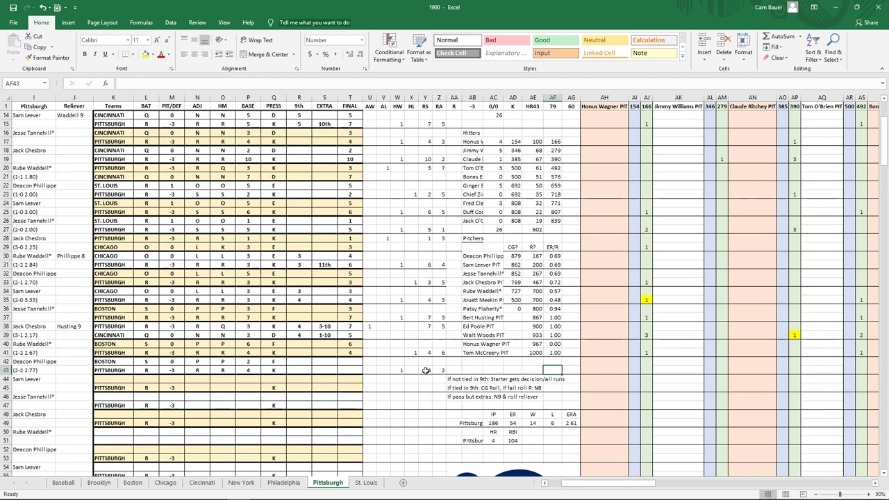
key("Tab")
key("Tab")
key("Tab")
key("Tab")
key("Tab")
key("Tab")
key("Tab")
key("Tab")
key("Tab")
key("Tab")
key("Tab")
key("Tab")
key("Tab")
key("Tab")
key("Tab")
key("Tab")
key("Tab")
key("Tab")
key("Tab")
key("Tab")
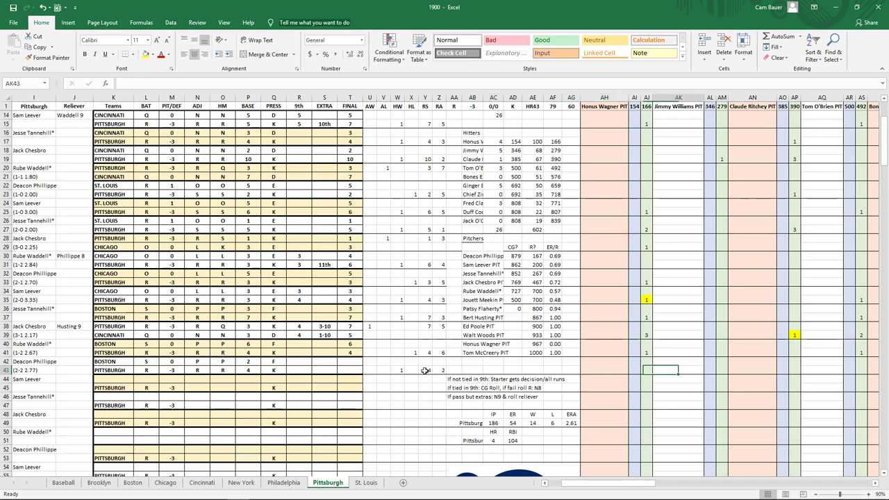
key("Tab")
key("Tab")
key("Tab")
key("Tab")
key("Tab")
key("Tab")
key("Tab")
key("Tab")
key("Tab")
key("Tab")
key("Tab")
key("Tab")
key("Tab")
key("Tab")
key("Tab")
key("Tab")
key("Tab")
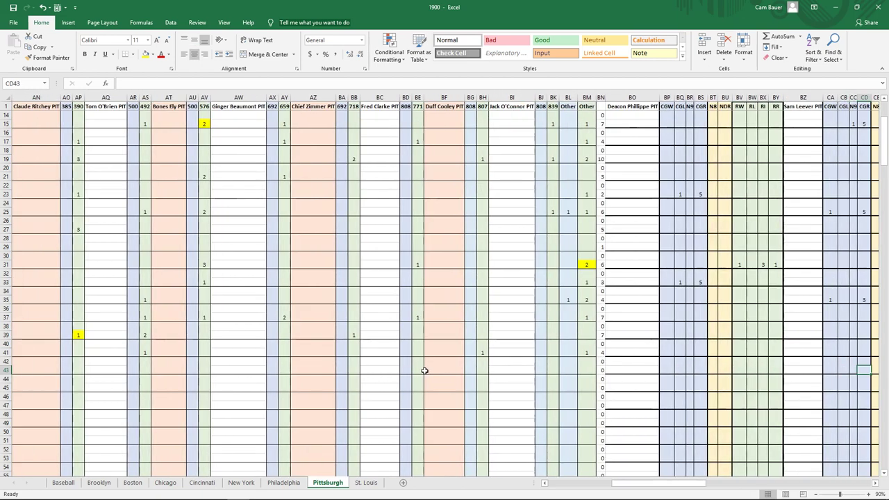
key("shift+Tab")
key("shift+Tab")
key("shift+Tab")
key("shift+Tab")
key("shift+Tab")
key("shift+Tab")
key("shift+Tab")
key("shift+Tab")
key("shift+Tab")
key("shift+Tab")
key("shift+Tab")
key("shift+Tab")
key("shift+Tab")
key("shift+Tab")
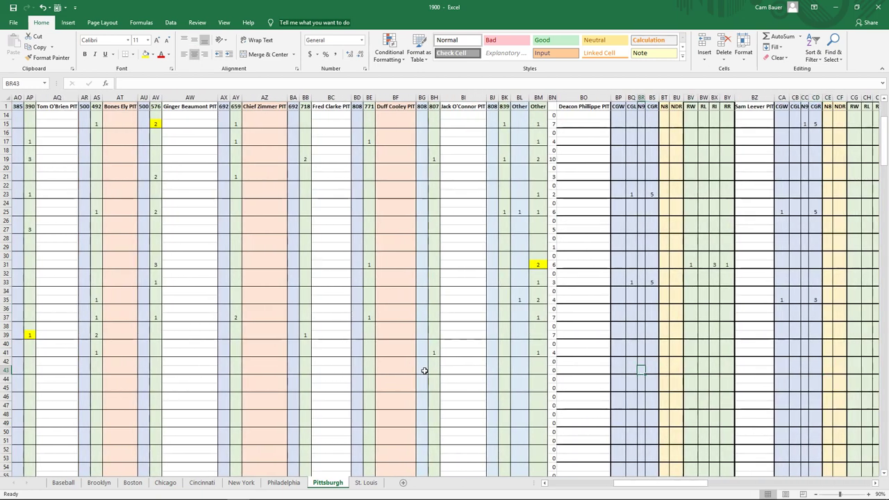
type("1")
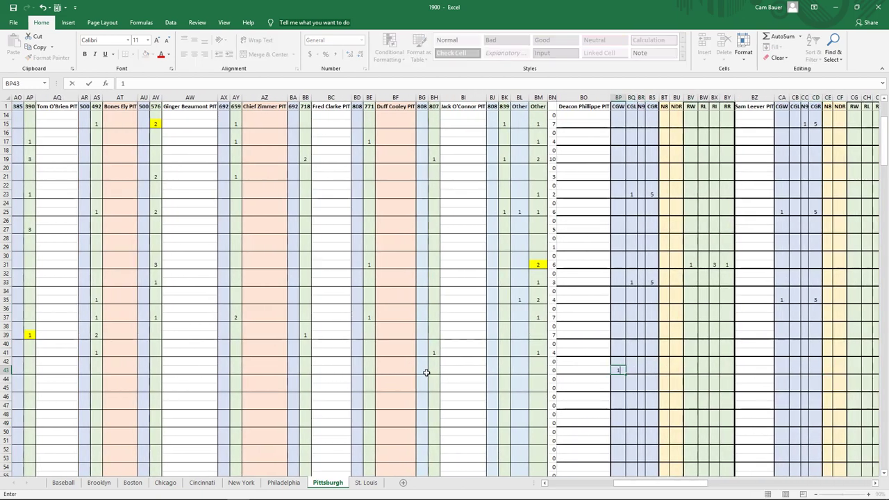
key("Tab")
key("Tab")
key("Tab")
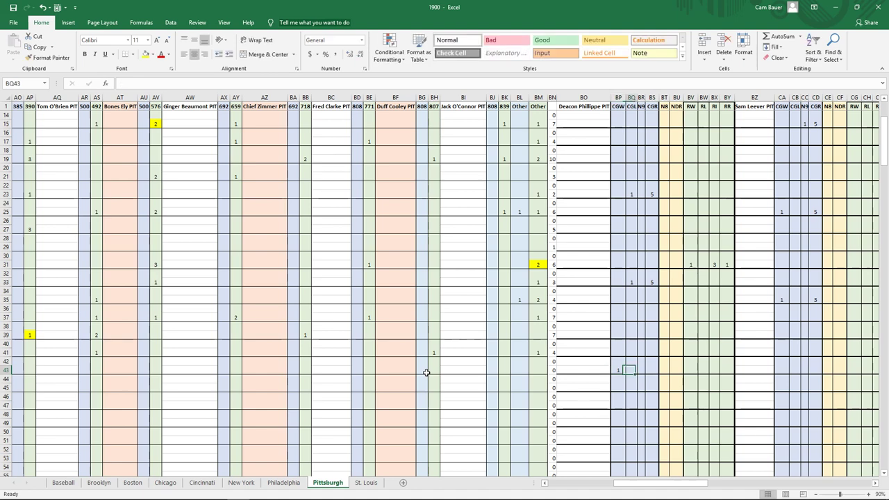
key("Down")
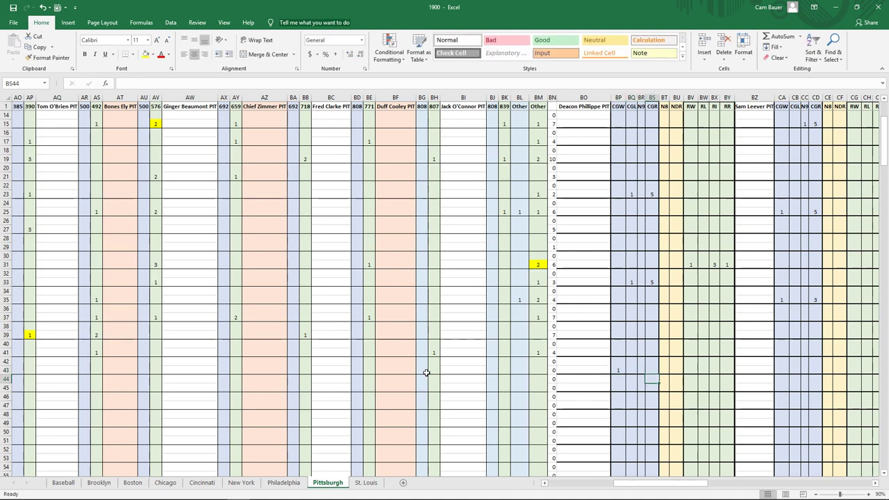
key("Up")
type("2")
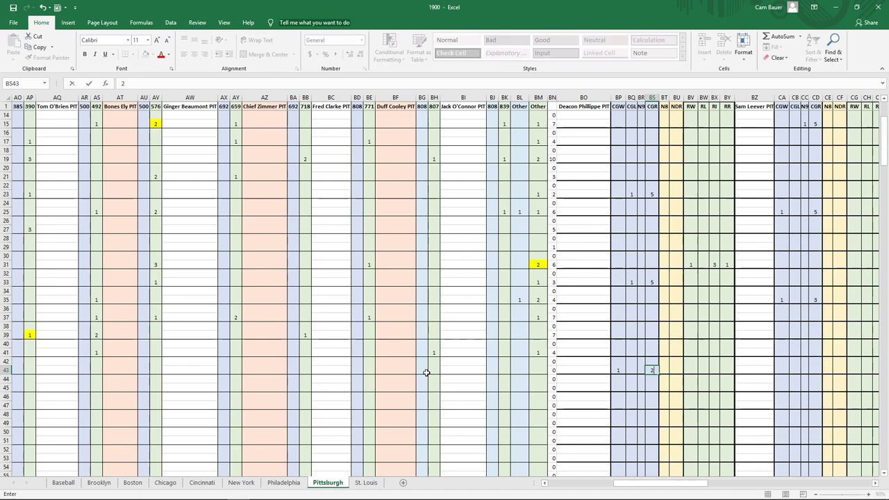
key("Left")
key("Left")
key("Left")
key("Left")
key("Left")
key("Left")
key("Left")
key("Left")
key("Left")
key("Left")
key("Left")
key("Left")
key("Left")
key("Left")
key("Left")
key("Left")
key("Left")
key("Left")
key("Left")
key("Left")
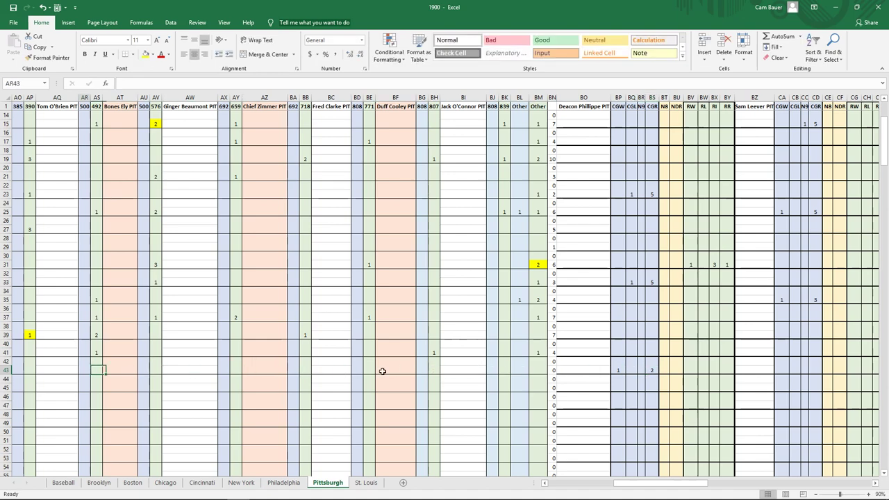
key("Right")
key("Right")
key("Right")
key("Right")
key("Right")
key("Right")
key("Right")
key("Right")
key("Right")
key("Right")
key("Right")
key("Right")
key("Right")
key("Right")
key("Right")
key("Right")
key("Right")
key("Right")
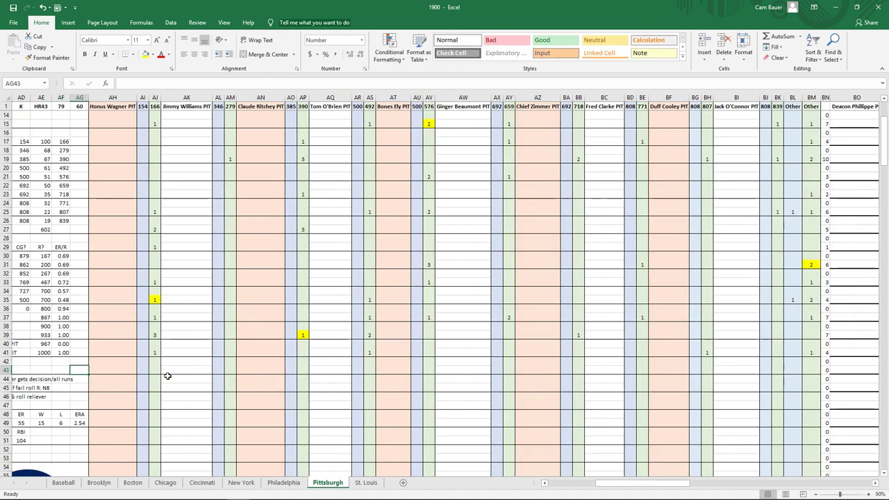
- Roll the thousand-sided die and record a 1 in cell AJ43
key("Right")
key("Right")
key("Right")
key("Right")
key("Right")
key("Right")
key("Right")
key("Right")
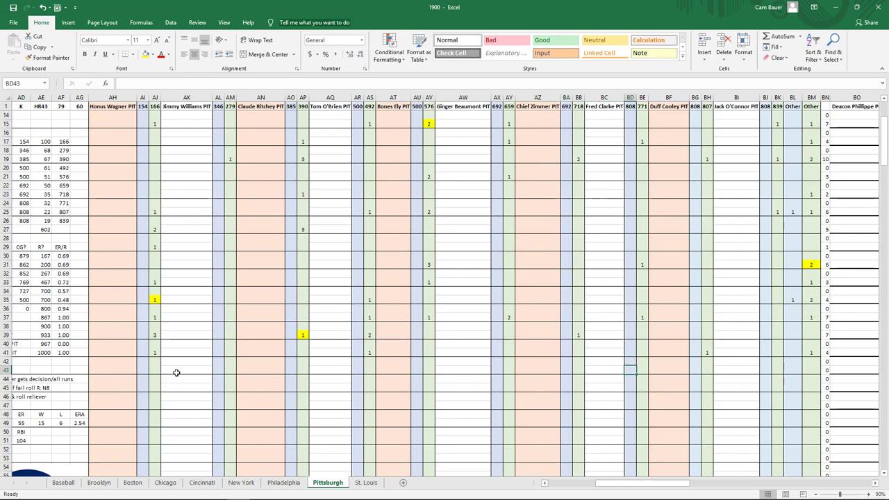
scroll(176, 373, "down", 4)
scroll(176, 372, "down", 4)
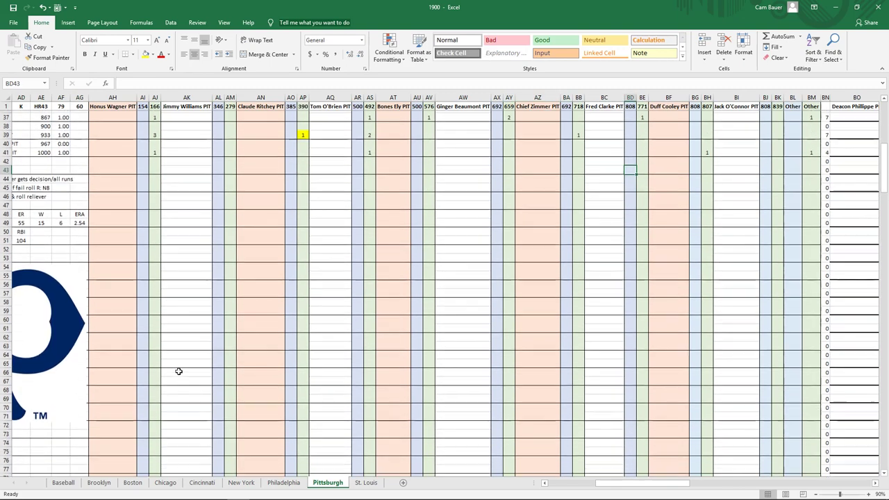
mouse_move(317, 490)
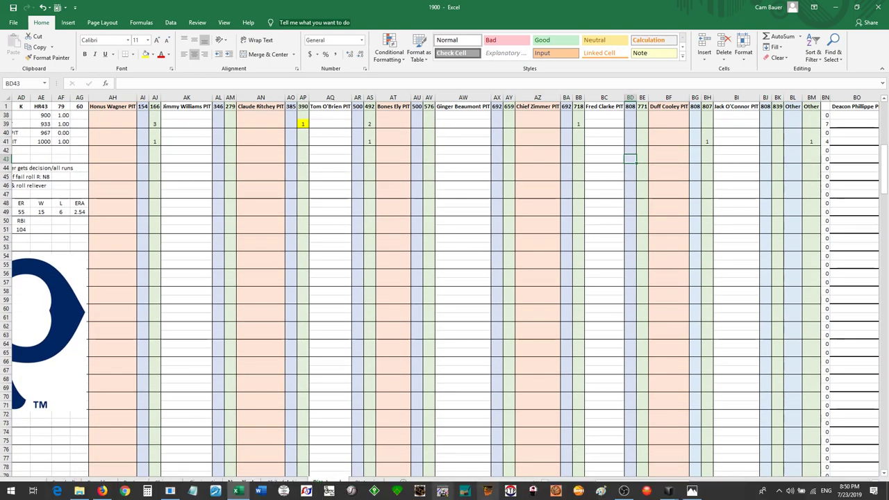
left_click(668, 491)
left_click(700, 457)
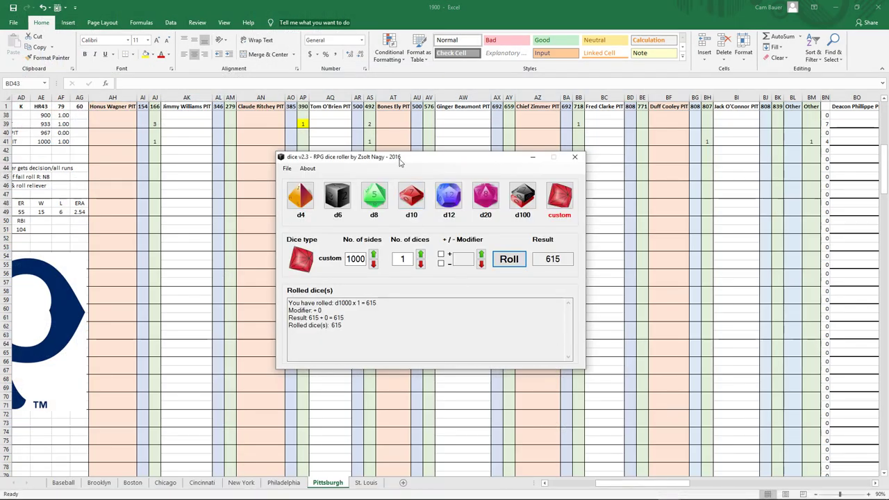
left_click_drag(400, 161, 401, 174)
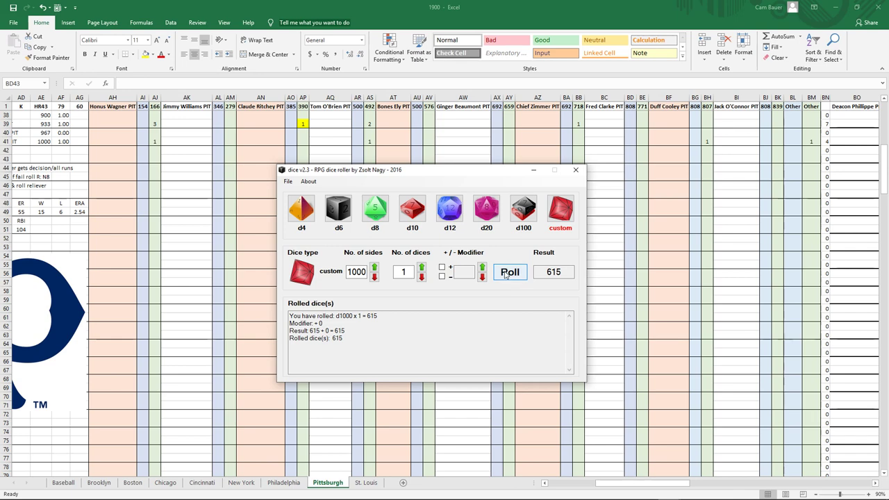
left_click(506, 276)
left_click(508, 275)
left_click(152, 162)
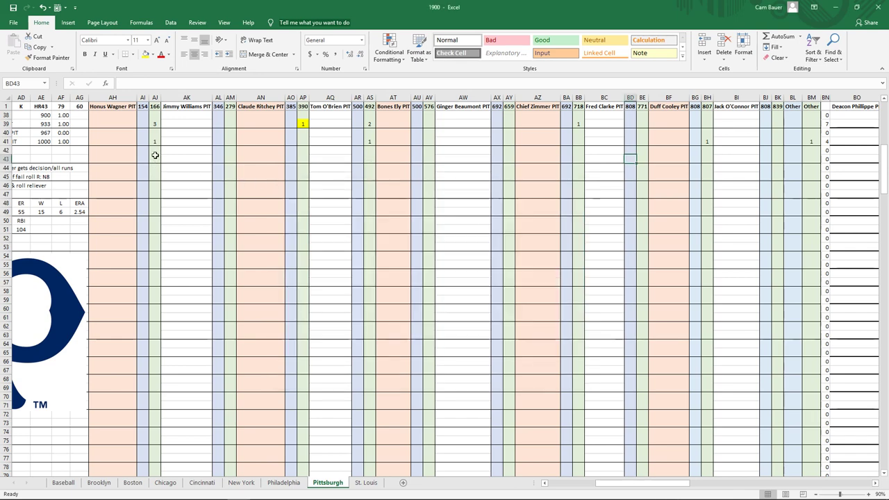
left_click(154, 159)
key("Return")
- Roll the d1000 again and enter 1 in cell AS43
mouse_move(608, 491)
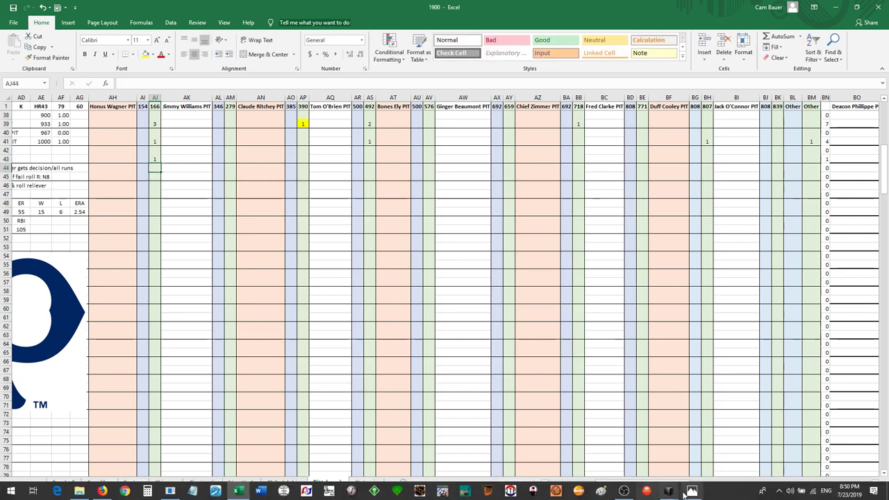
mouse_move(669, 491)
left_click(625, 444)
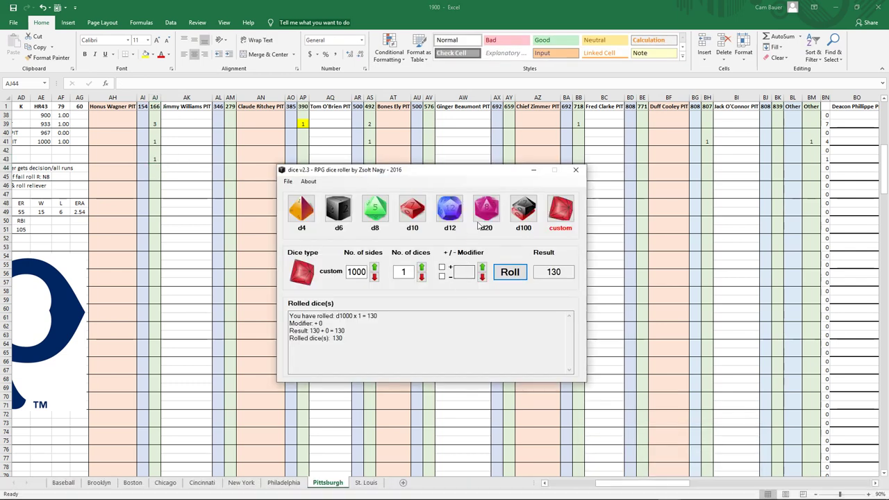
left_click(508, 273)
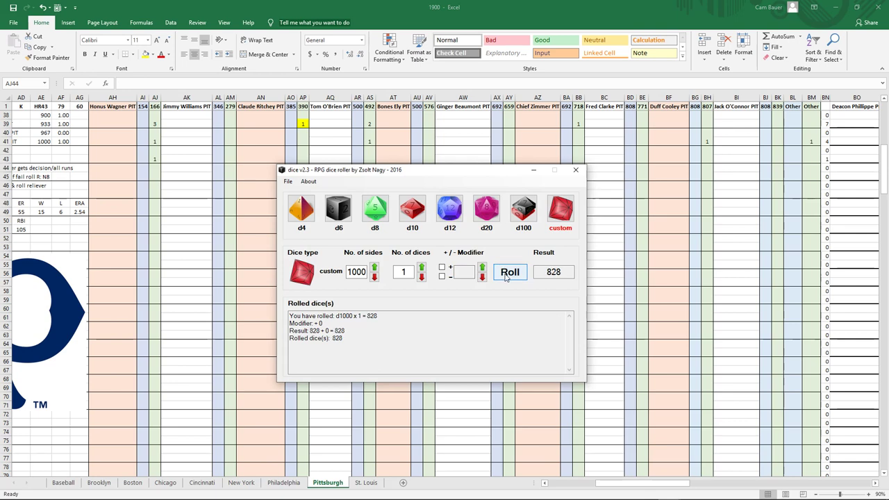
left_click(507, 275)
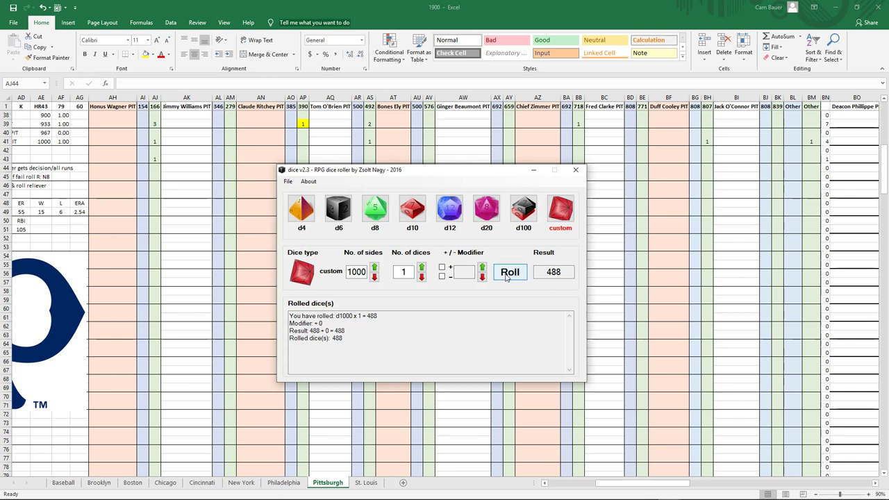
left_click(371, 161)
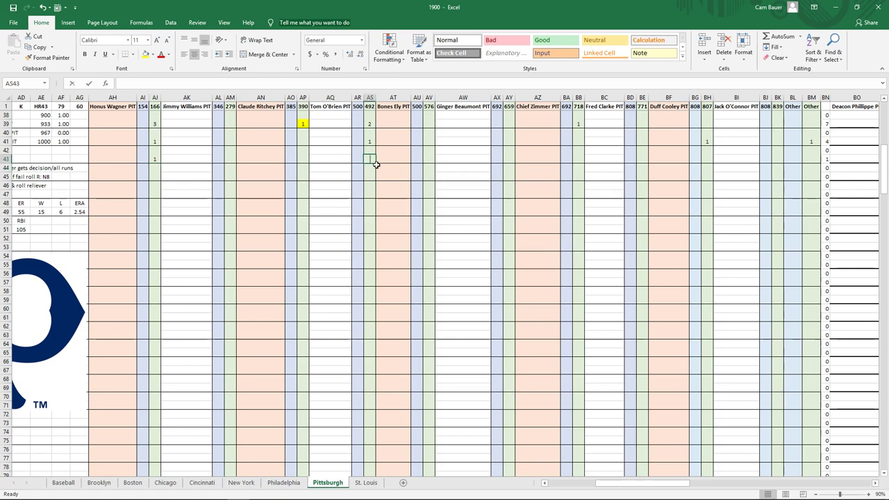
type("1")
key("Return")
- Roll the d1000 once more and update AJ43 to 2
mouse_move(555, 496)
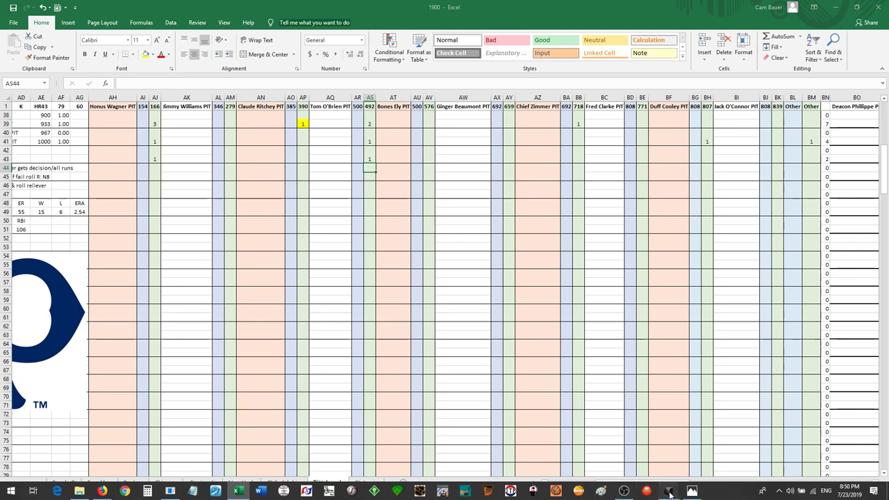
mouse_move(664, 495)
left_click(698, 467)
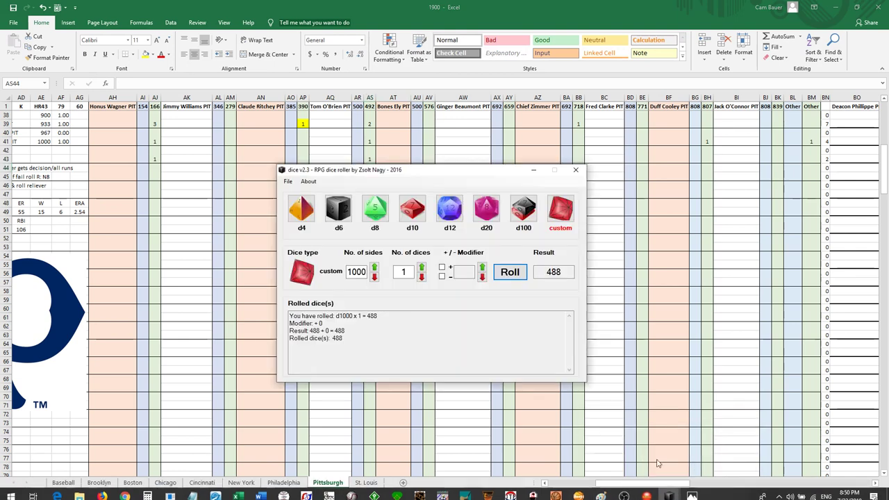
left_click(515, 278)
left_click(516, 278)
left_click(158, 166)
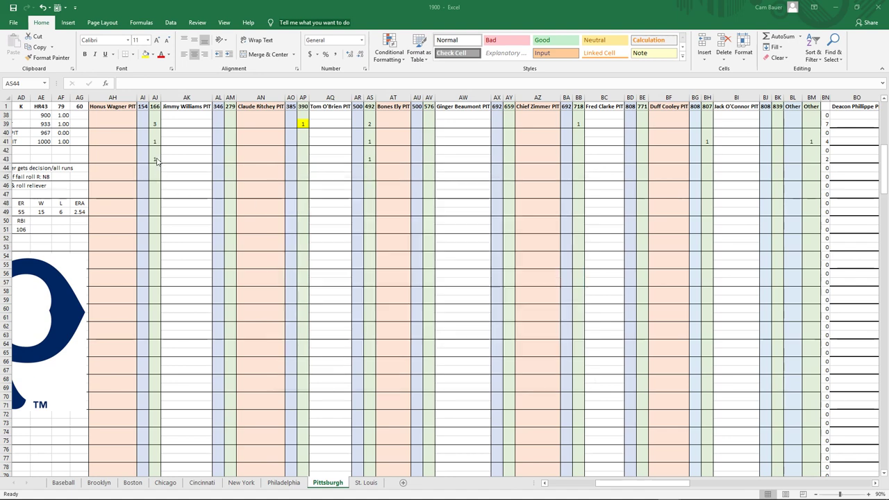
left_click(157, 159)
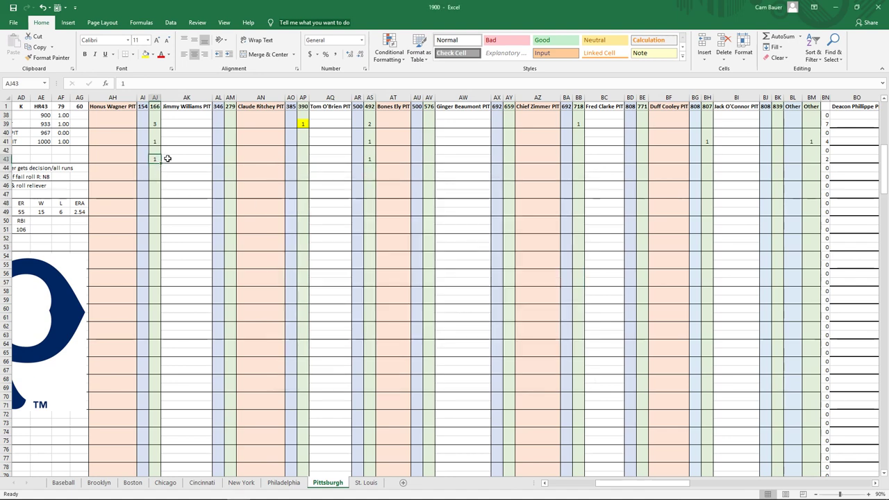
type("2")
key("Return")
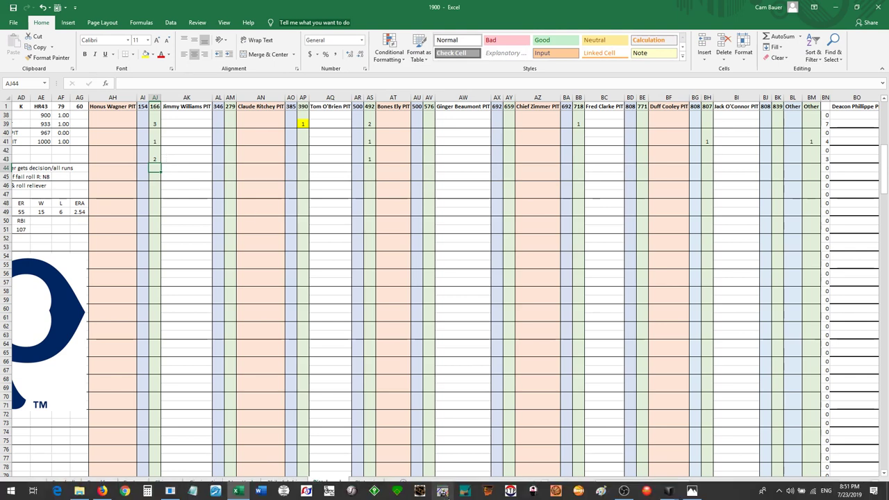
- Roll the d1000 a final time and set AJ43 to 3, bringing team RBI to 108
mouse_move(668, 491)
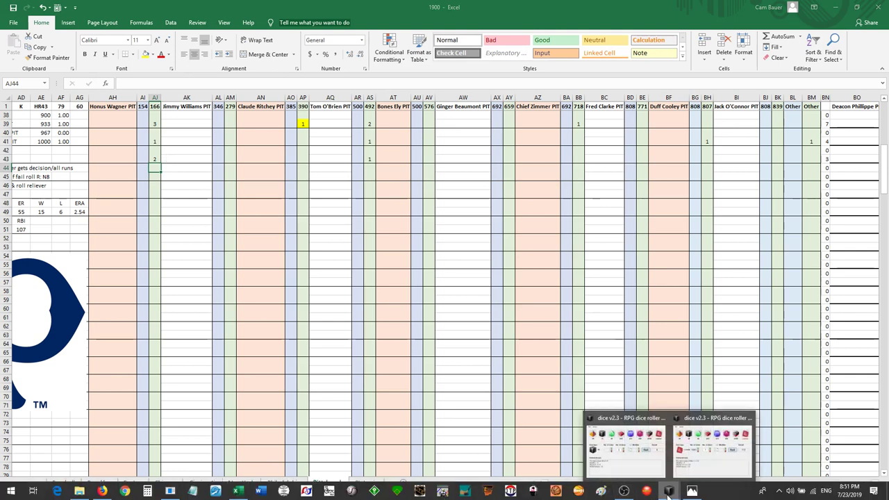
left_click(697, 464)
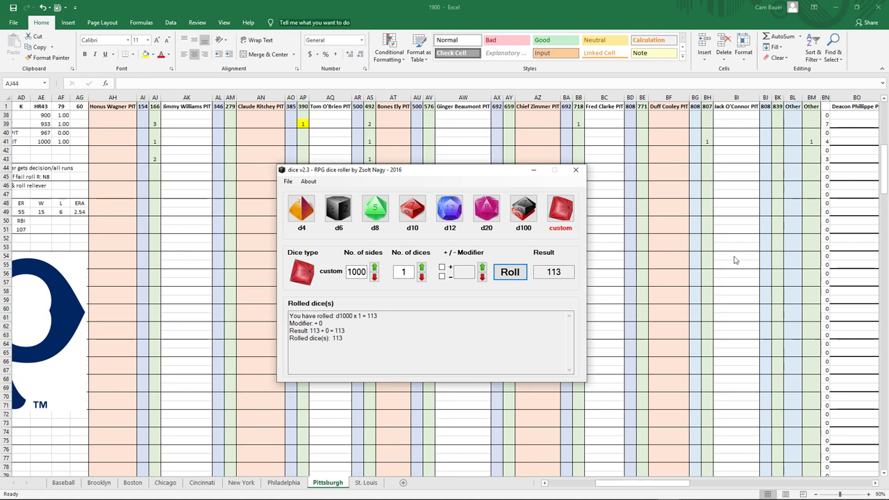
left_click(510, 275)
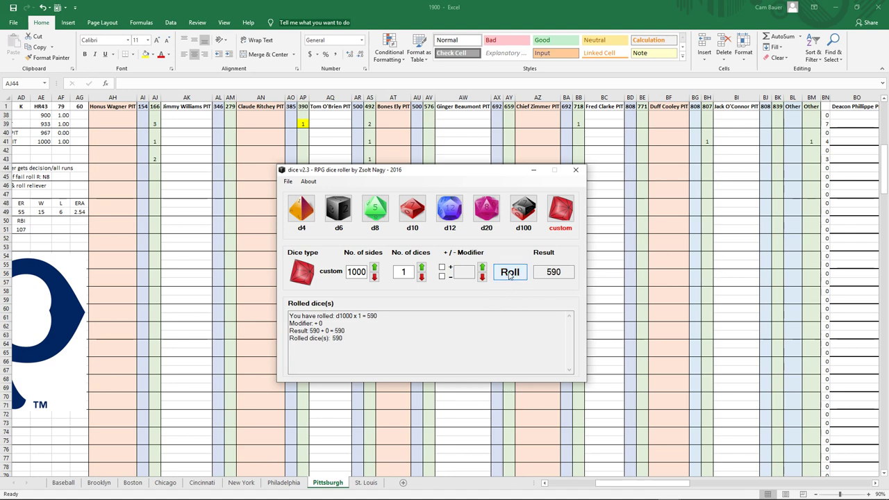
left_click(510, 273)
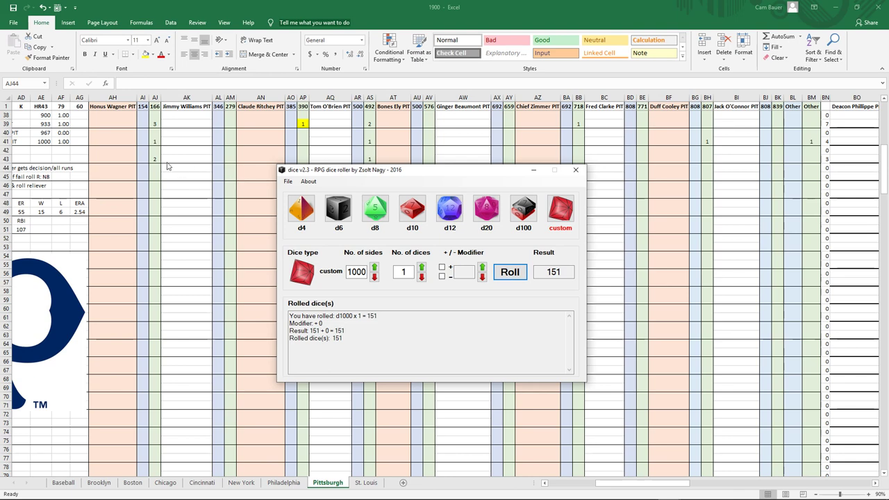
left_click(156, 160)
type("2")
key("Return")
left_click(154, 159)
type("3")
key("Return")
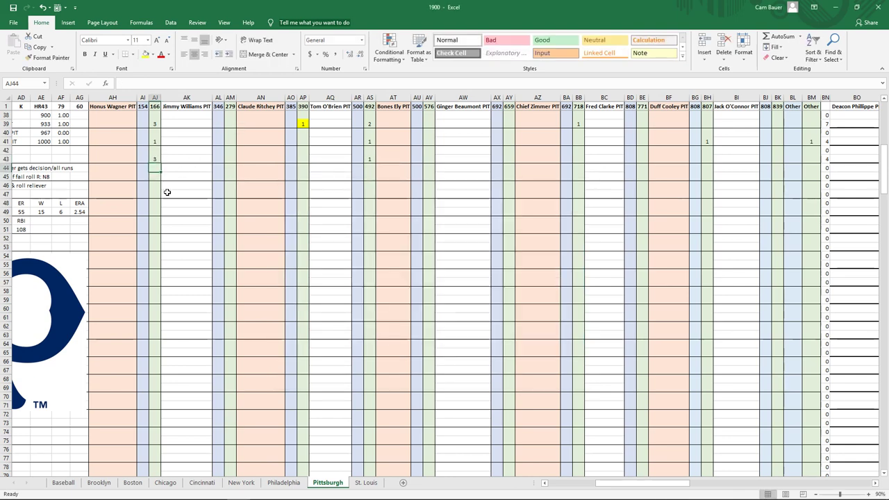
- Scroll back to column A near row 30 and select the team game rows K40:T41
scroll(189, 181, "up", 1)
scroll(174, 160, "up", 1)
scroll(169, 157, "up", 1)
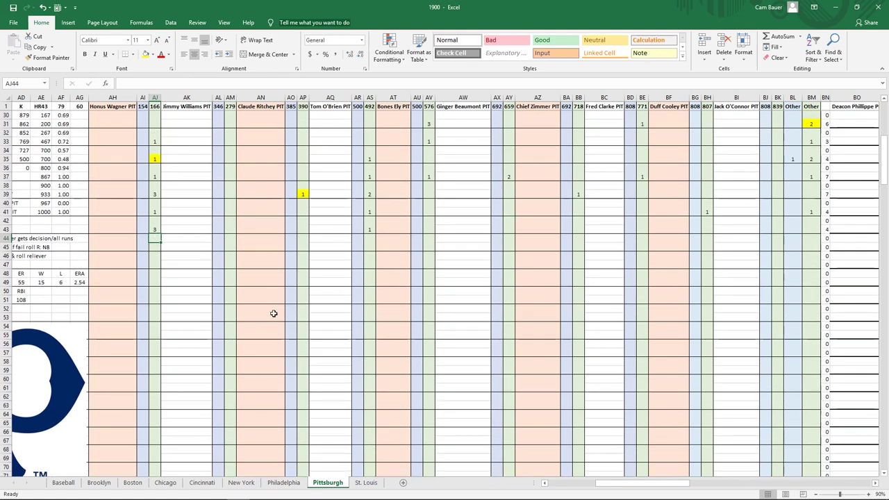
scroll(442, 175, "up", 7)
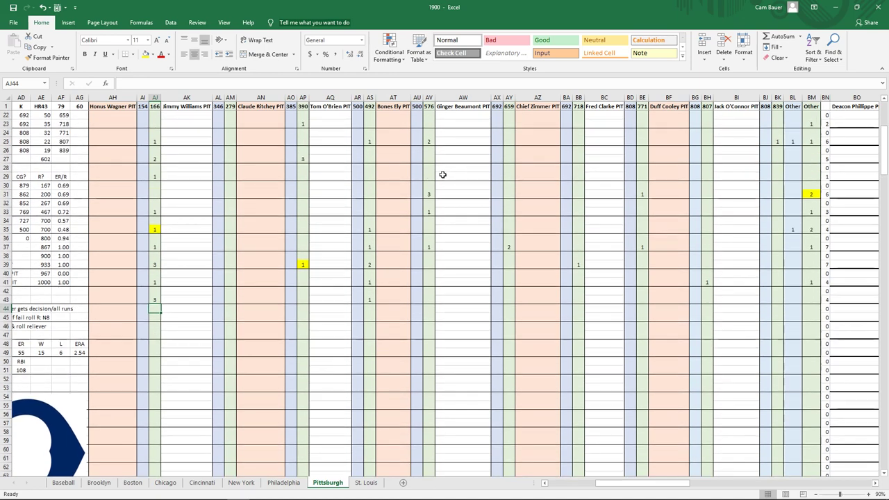
scroll(443, 174, "down", 11)
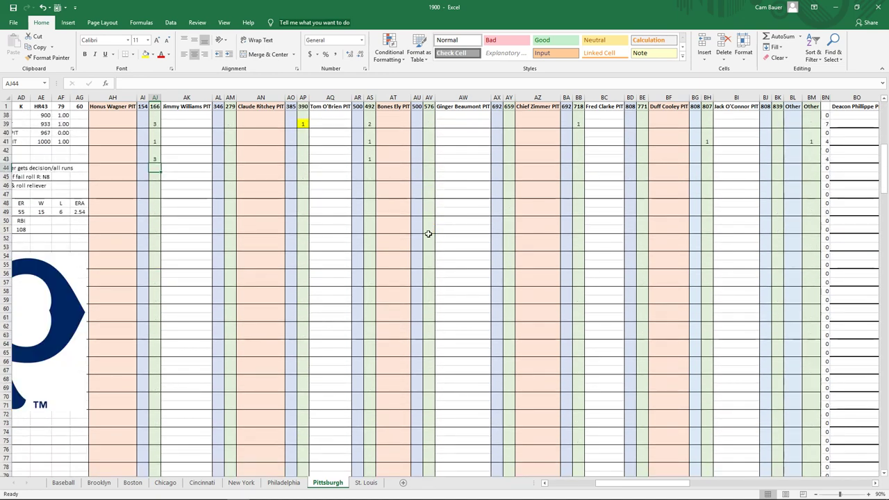
scroll(425, 240, "up", 1)
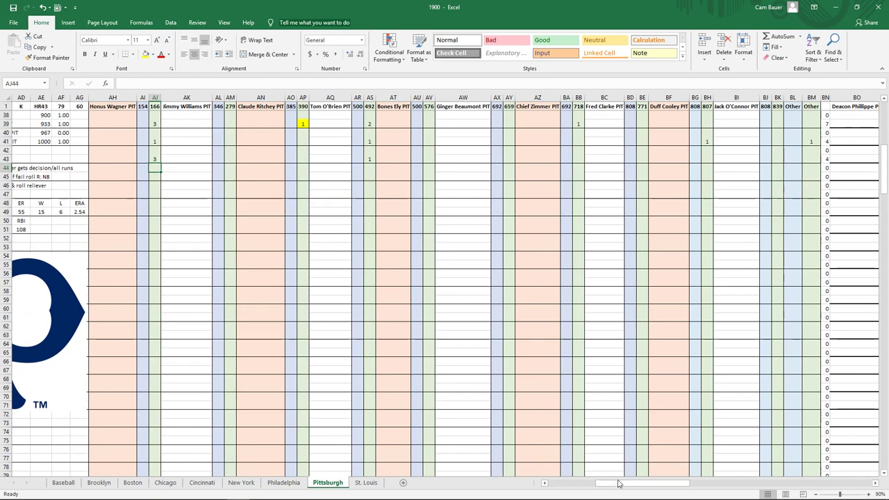
left_click_drag(616, 486, 564, 490)
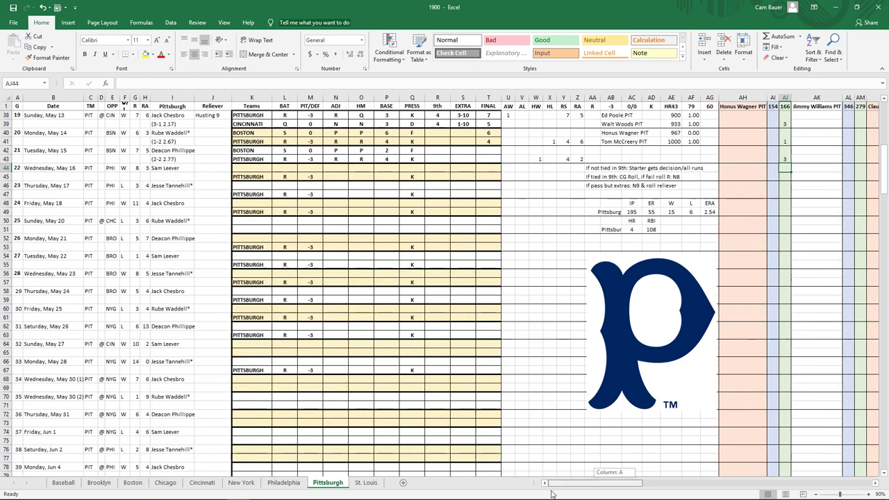
scroll(425, 443, "up", 3)
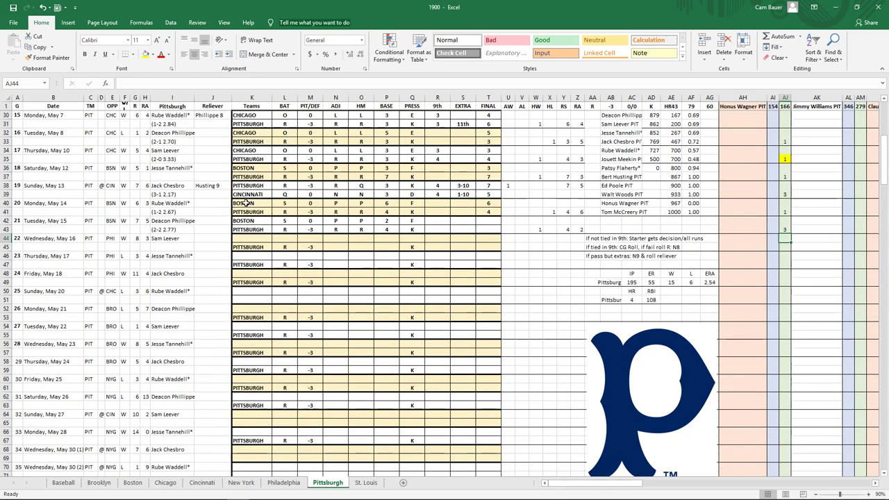
left_click_drag(246, 203, 487, 211)
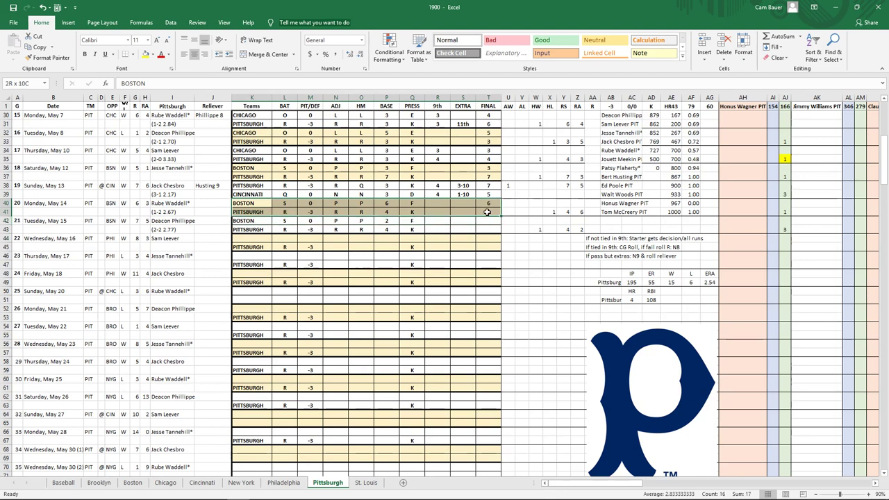
- Enter Boston's final score for the May 15 game in T42
left_click(461, 237)
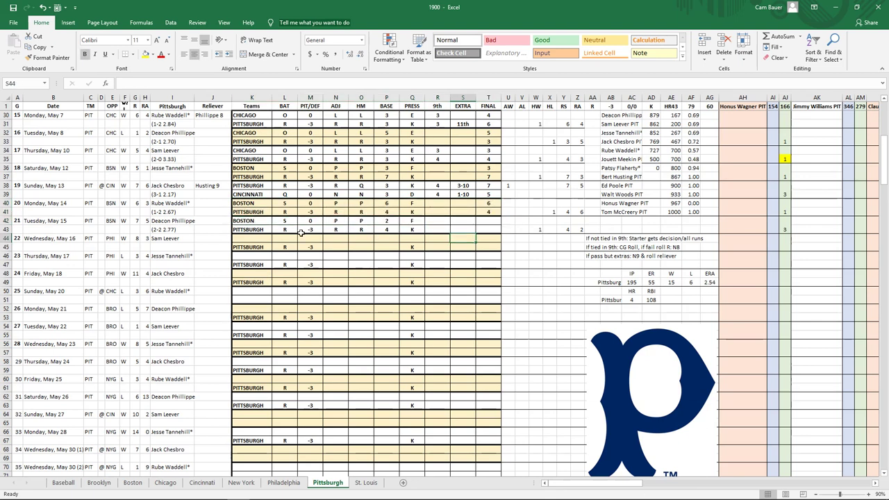
left_click(491, 221)
type("3")
key("Return")
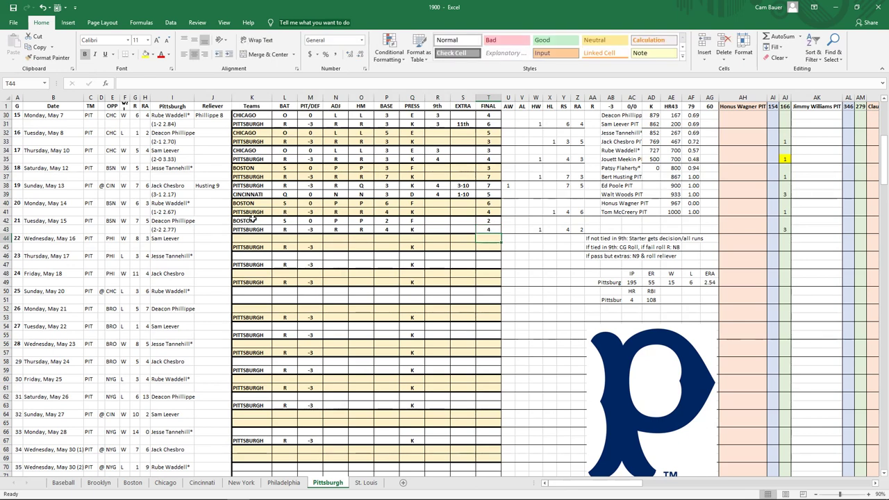
- Copy rows K42:T43 and paste them into the Boston sheet at K38
left_click(252, 219)
left_click_drag(252, 219, 486, 226)
right_click(486, 226)
left_click(511, 244)
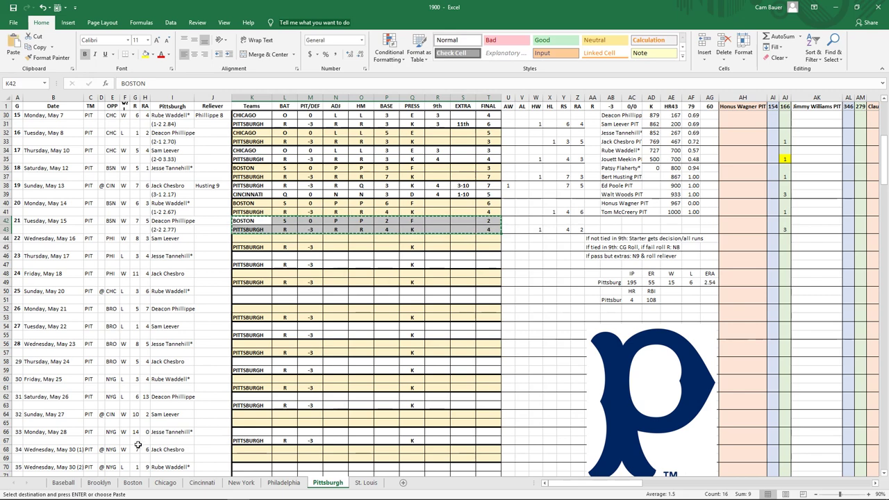
left_click(132, 482)
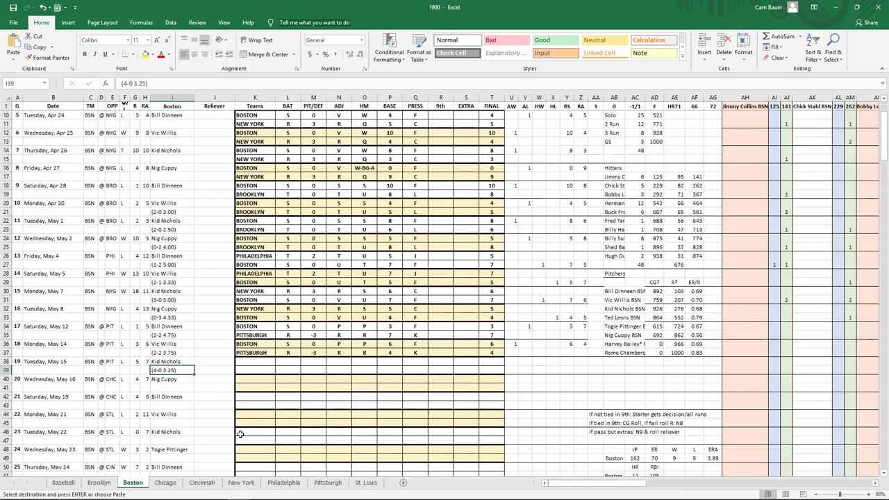
scroll(334, 382, "down", 3)
scroll(334, 381, "down", 4)
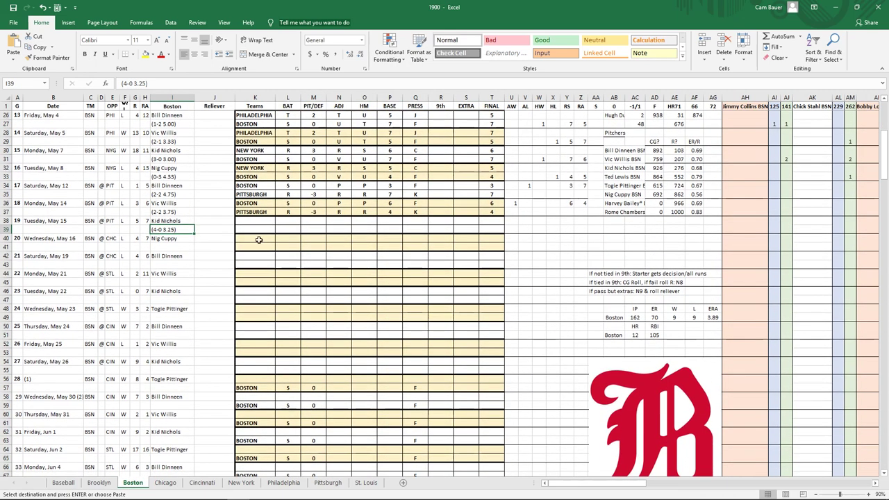
left_click(247, 220)
right_click(247, 222)
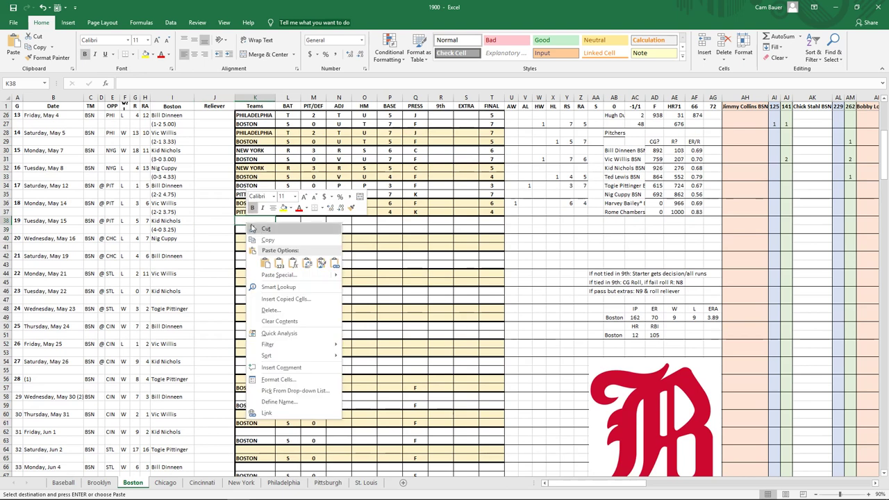
left_click(279, 264)
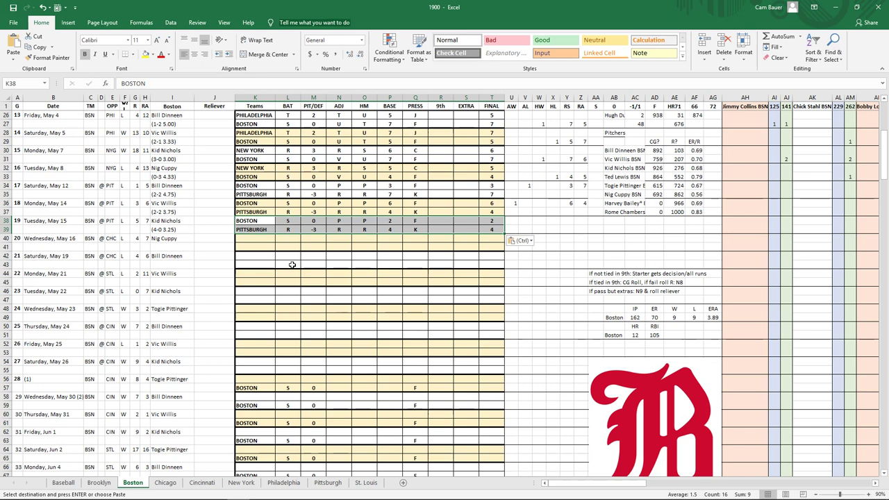
- Tally Boston's road loss with 1 in V38, 2 runs scored in Y38 and 4 allowed in Z38
left_click(263, 239)
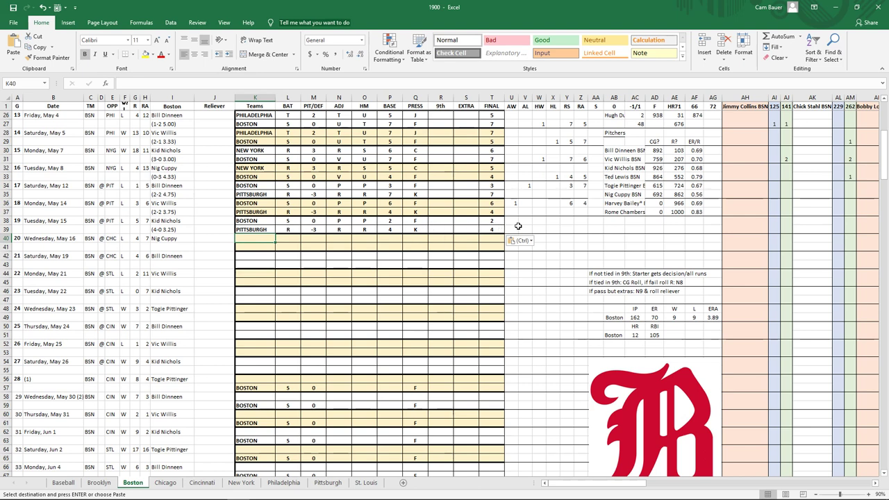
left_click(526, 221)
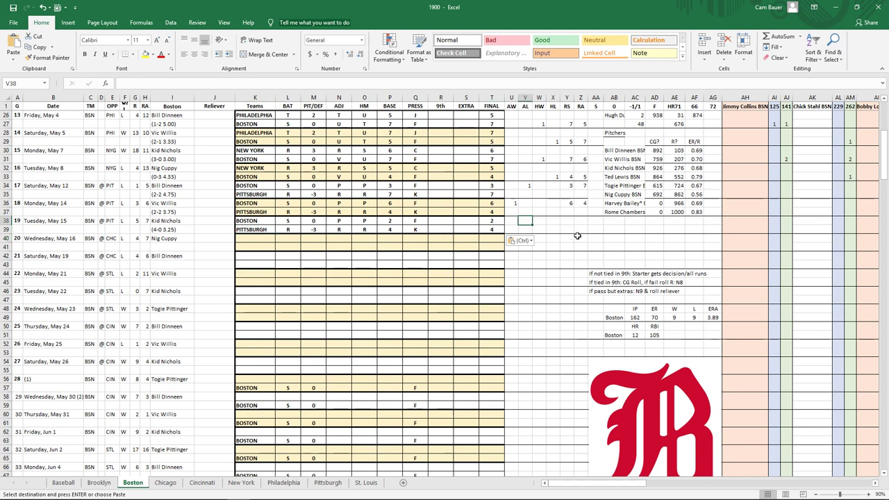
type("1")
key("Tab")
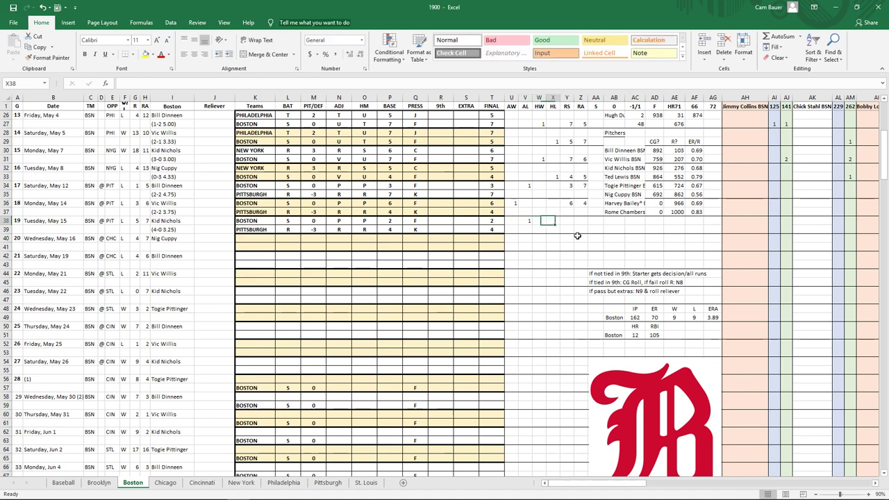
key("Tab")
key("Tab")
type("2")
key("Tab")
type("4")
key("Tab")
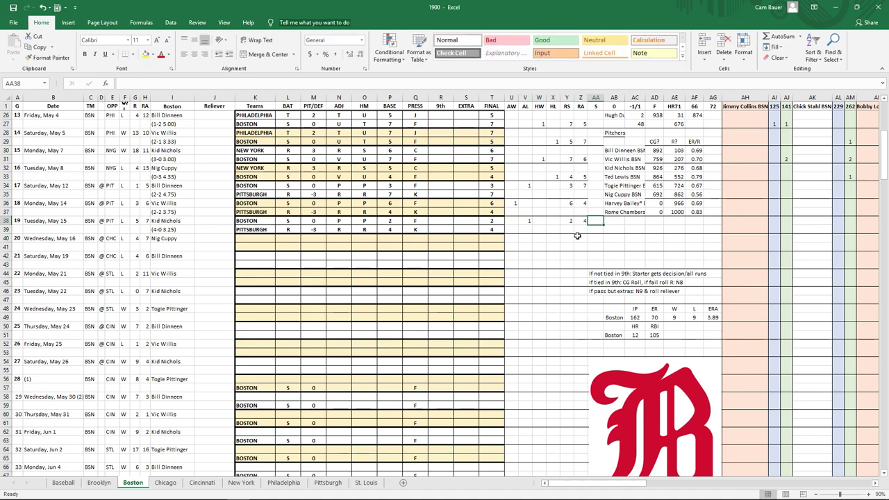
- Record Kid Nichols' CGL 1 in CM39 and CGR 4 in CO39
key("Tab")
key("Tab")
key("Tab")
key("Tab")
key("Tab")
key("Tab")
key("Tab")
key("Tab")
key("Tab")
key("Tab")
key("Tab")
key("Tab")
key("Tab")
key("Tab")
key("Tab")
key("Tab")
key("Tab")
key("Tab")
key("Tab")
key("Tab")
key("Tab")
key("Tab")
key("Tab")
key("Tab")
key("Tab")
key("Tab")
key("Tab")
key("Tab")
key("Tab")
key("Tab")
key("Tab")
key("Tab")
key("Tab")
key("Tab")
key("Tab")
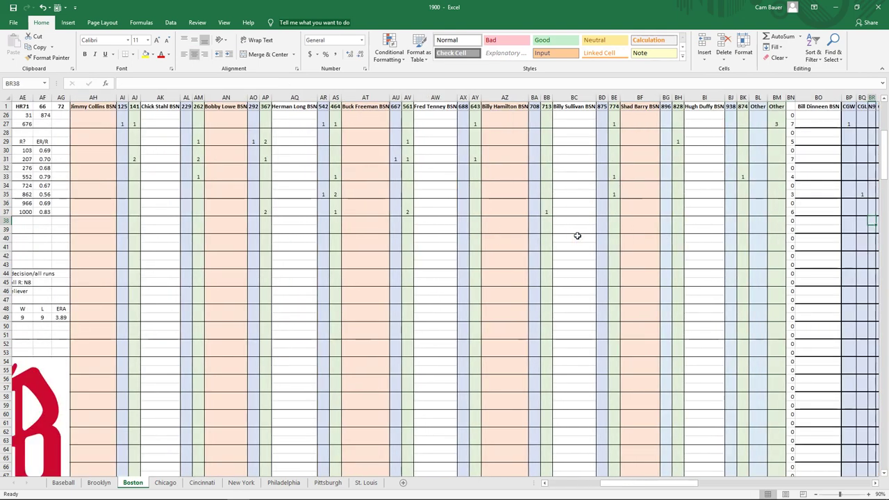
key("Tab")
key("Tab")
key("Tab")
key("Tab")
key("Tab")
key("Tab")
key("Tab")
key("Tab")
key("Tab")
key("Tab")
key("Tab")
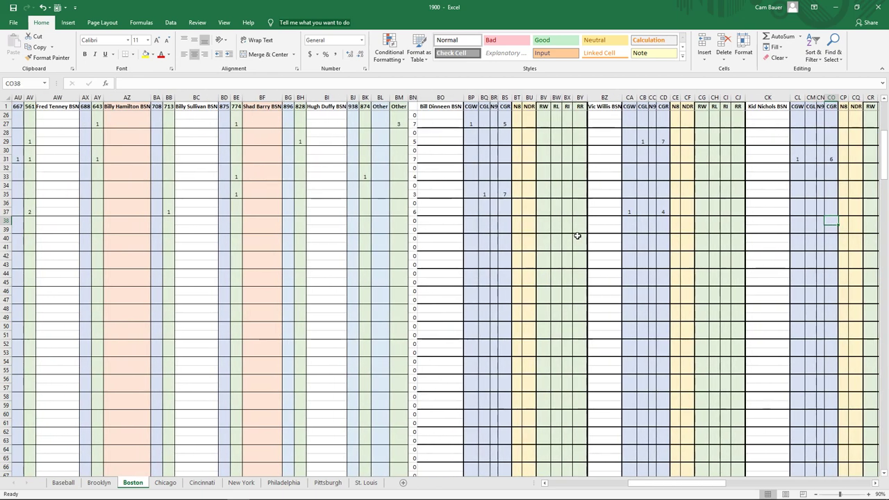
key("Down")
key("Left")
type("1")
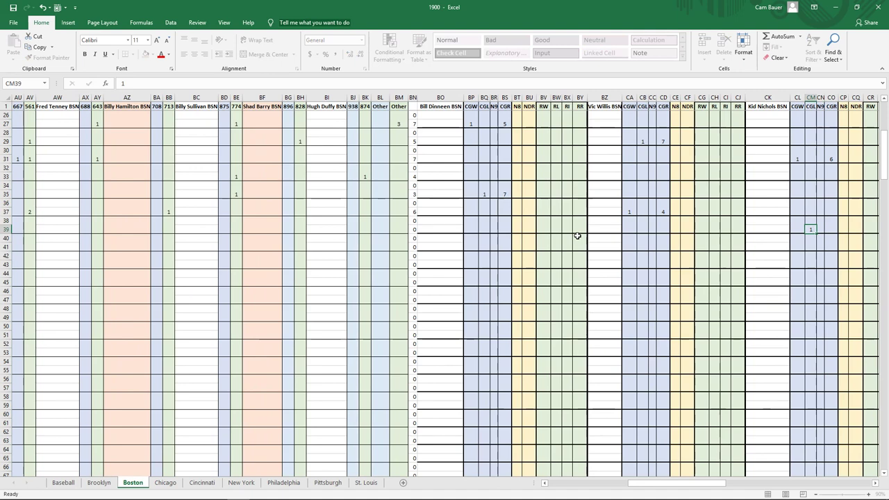
key("Tab")
key("Tab")
type("4")
key("Return")
left_click_drag(653, 486, 625, 490)
scroll(351, 285, "down", 5)
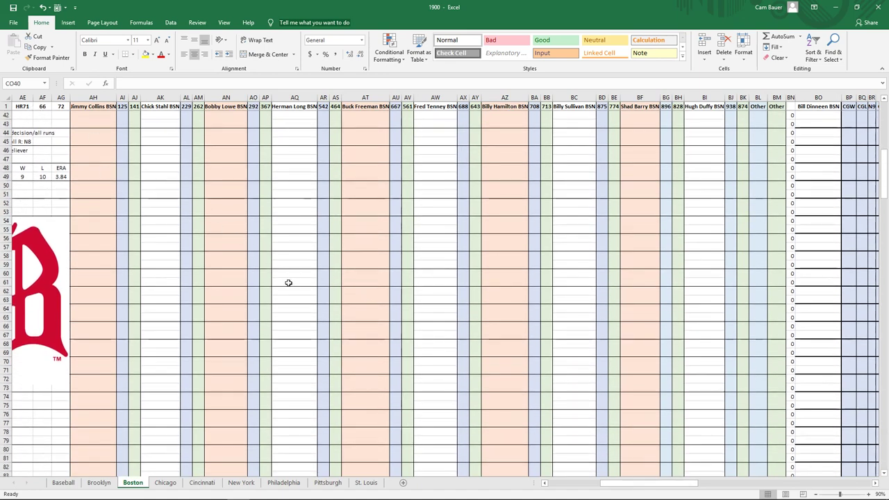
scroll(293, 285, "up", 3)
scroll(294, 284, "up", 1)
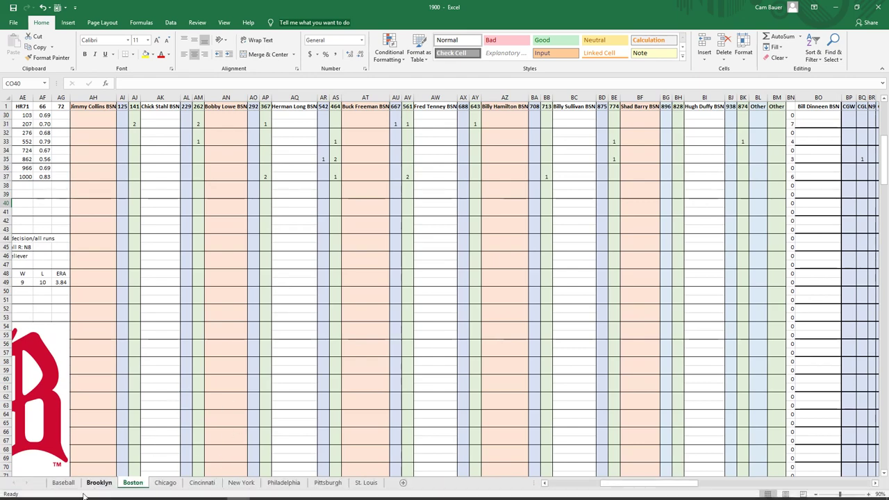
- On the Baseball sheet, widen column T so Boston's team RBI total of 105 shows
left_click(63, 481)
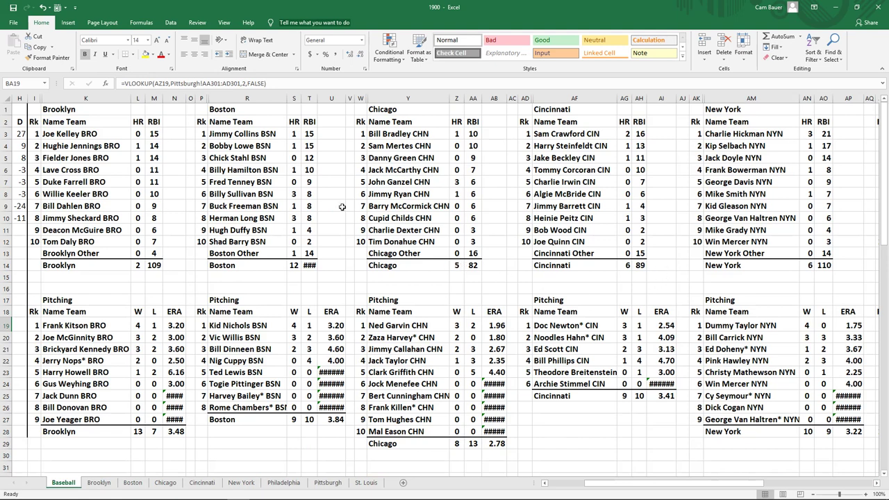
left_click_drag(320, 100, 329, 100)
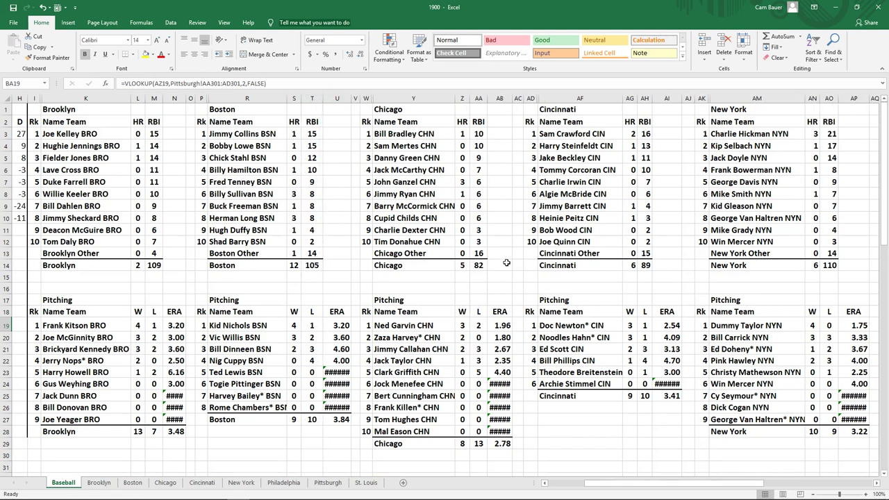
mouse_move(708, 483)
left_mouse_down()
mouse_move(810, 486)
mouse_move(724, 488)
left_mouse_up()
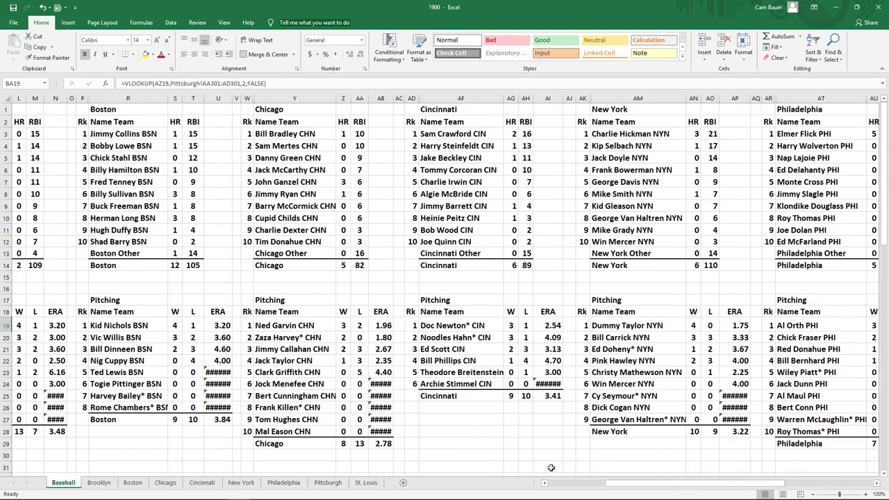
- Roll the d1000 twice on the dice roller and enter 1 in BD39 on the Boston sheet
left_click(132, 482)
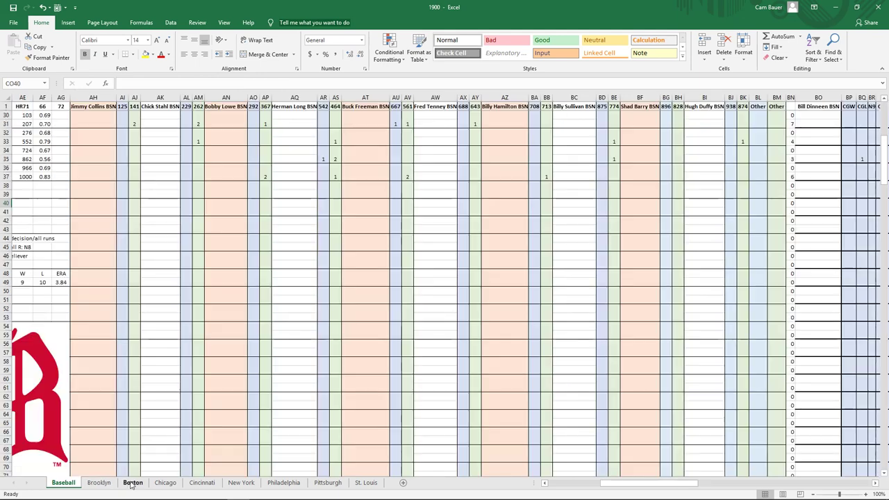
scroll(333, 352, "down", 2)
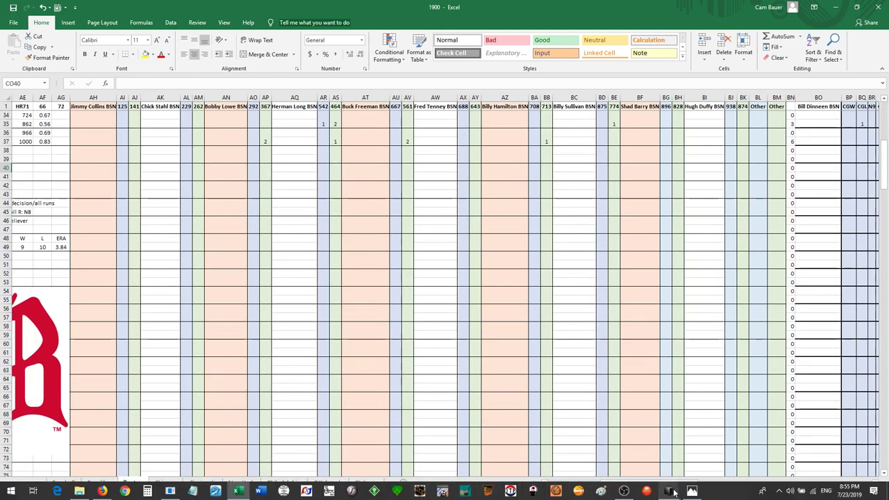
mouse_move(668, 491)
left_click(696, 447)
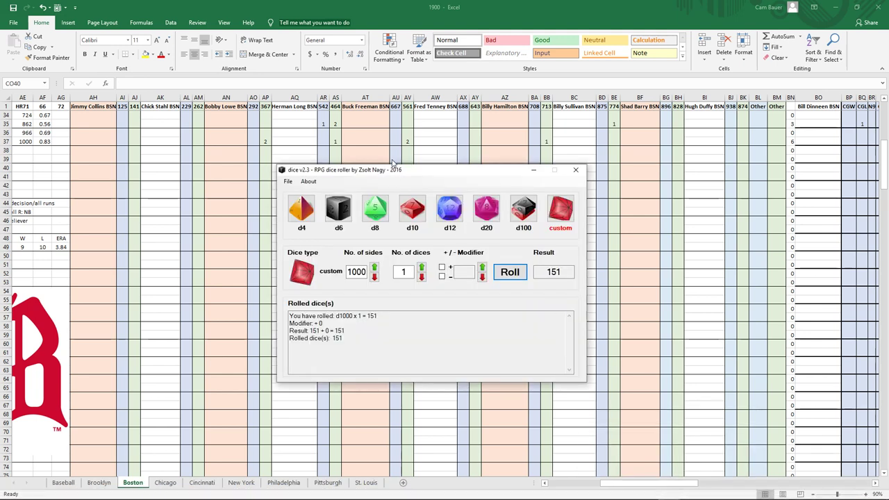
left_click(509, 274)
left_click(510, 272)
left_click(603, 159)
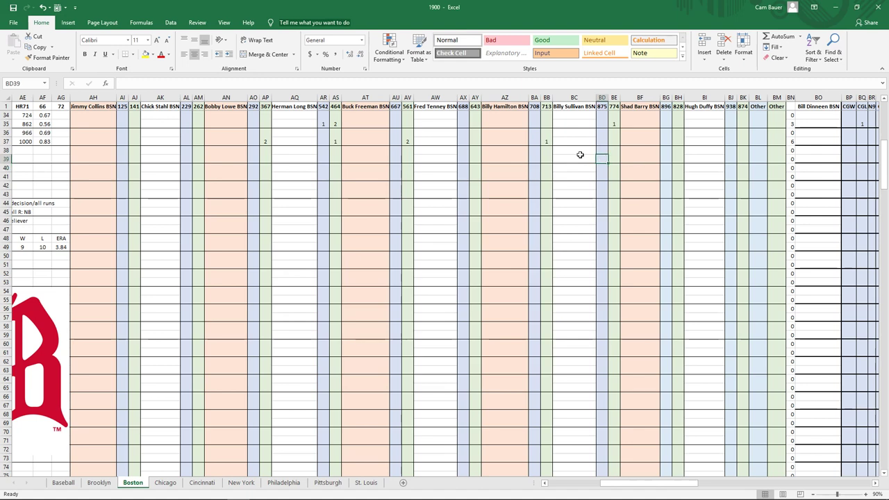
type("1")
key("Return")
- Roll the d1000 again and enter 2 in cell BE39
mouse_move(668, 491)
left_click(625, 448)
left_click(510, 271)
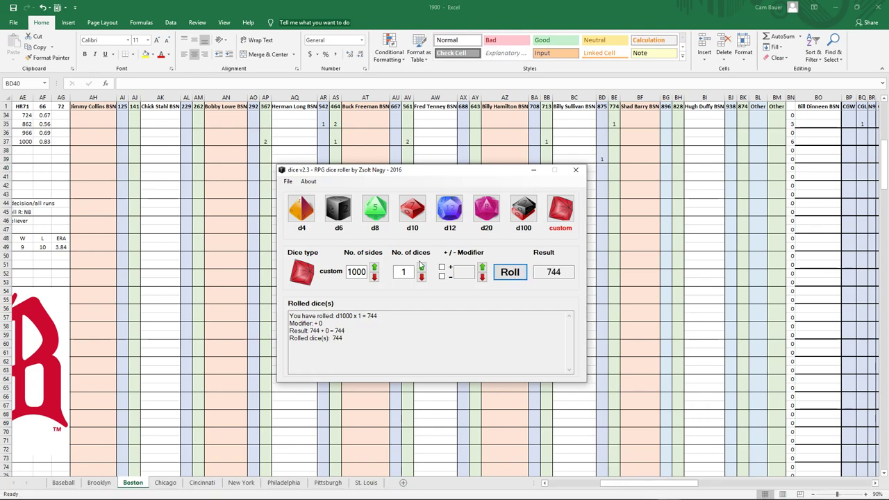
key("alt+Tab")
left_click_drag(619, 484, 582, 490)
scroll(470, 195, "up", 7)
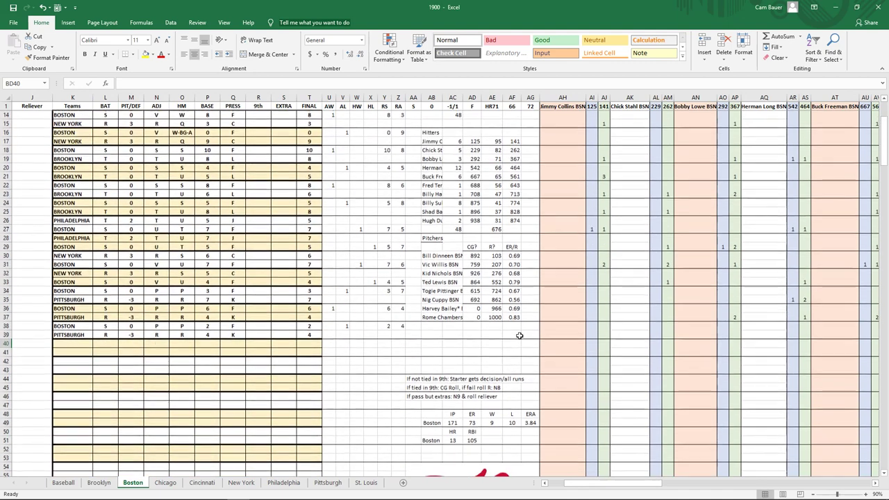
scroll(470, 195, "up", 4)
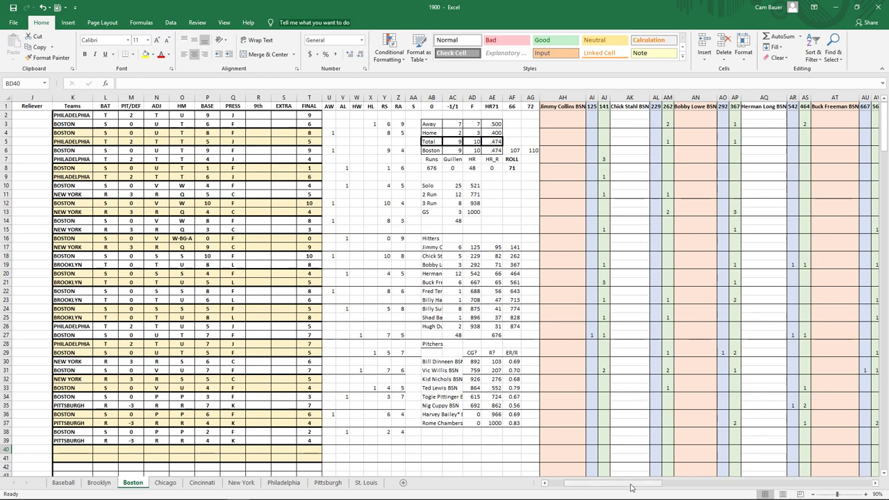
left_click_drag(631, 488, 660, 479)
scroll(621, 391, "down", 4)
left_click(653, 335)
type("2")
key("Return")
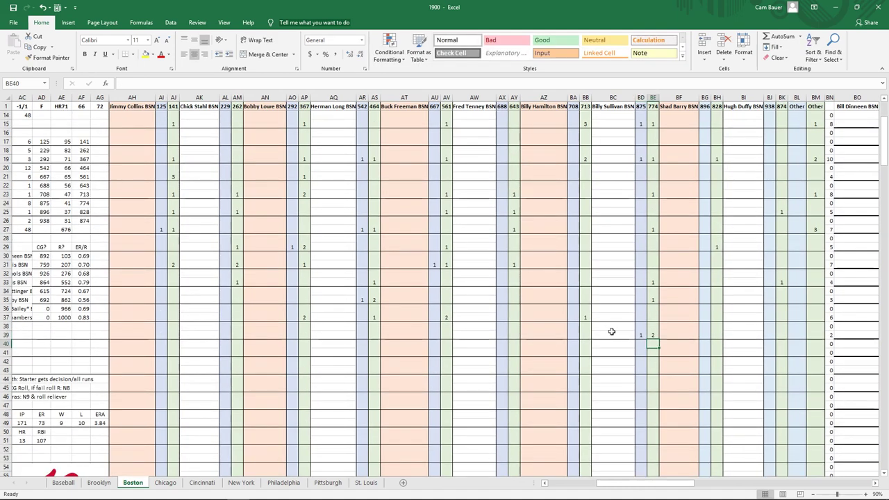
left_click_drag(601, 485, 590, 484)
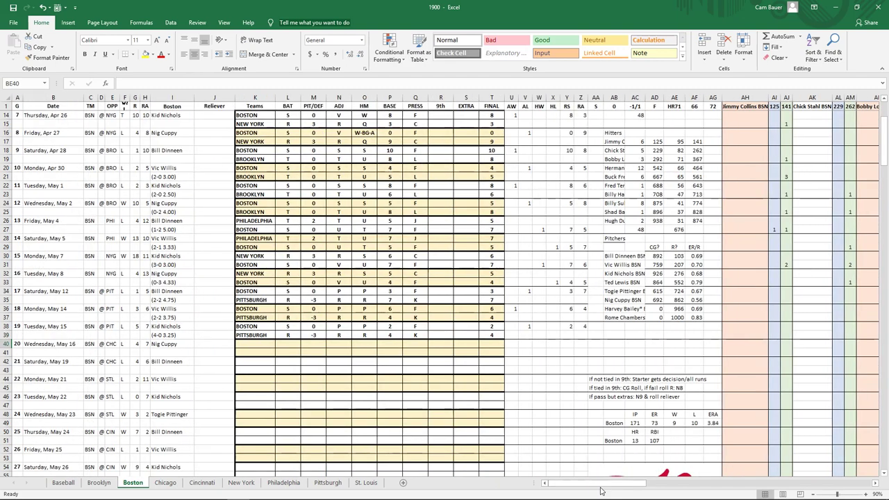
- Go to the Baseball sheet showing standings, Boston at 9–10 with 107 RBI
left_click(70, 486)
left_click_drag(648, 486, 648, 486)
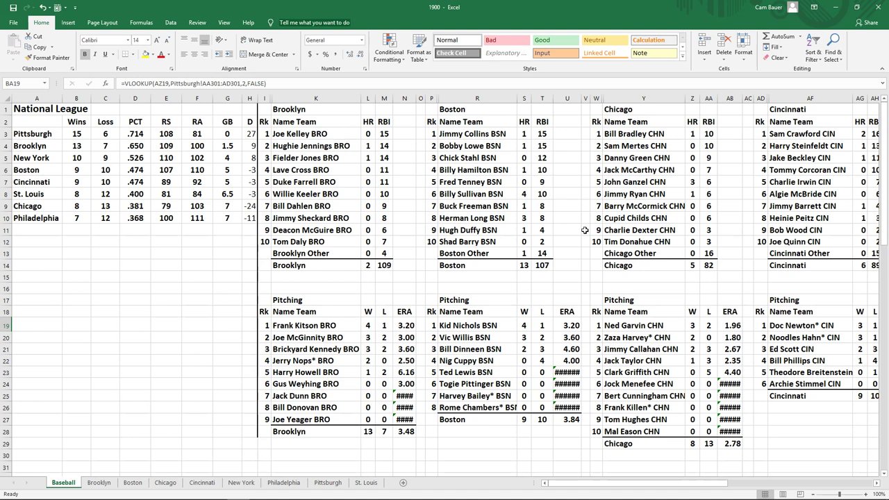
- Sort the Boston hitters in R2:T12 by RBI with Ctrl+Shift+S, then deselect the table
key("ctrl+shift+s")
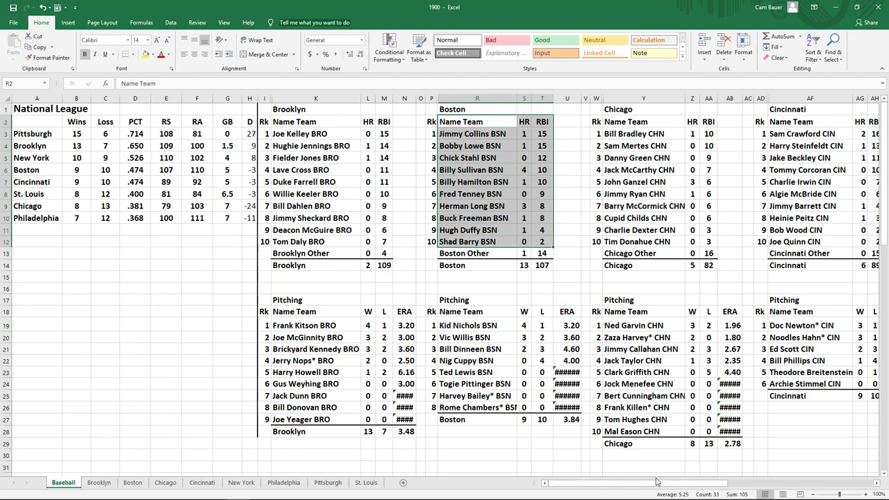
left_click_drag(657, 487, 756, 484)
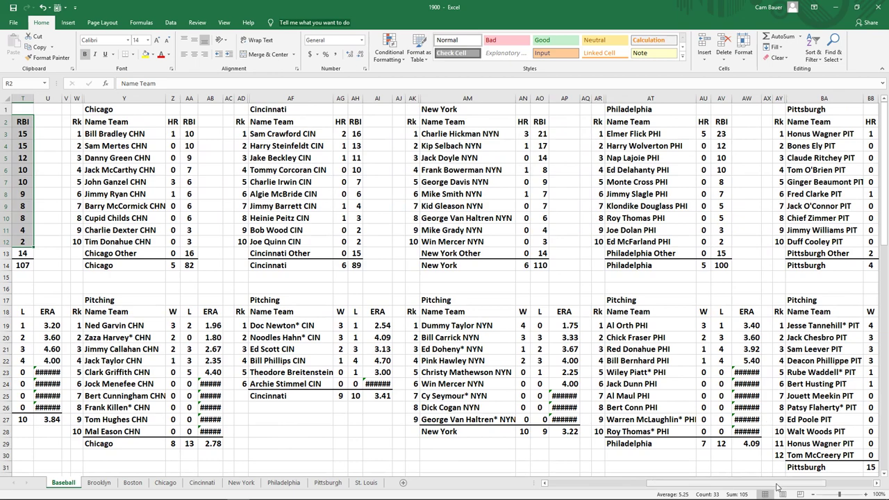
left_click_drag(779, 484, 812, 481)
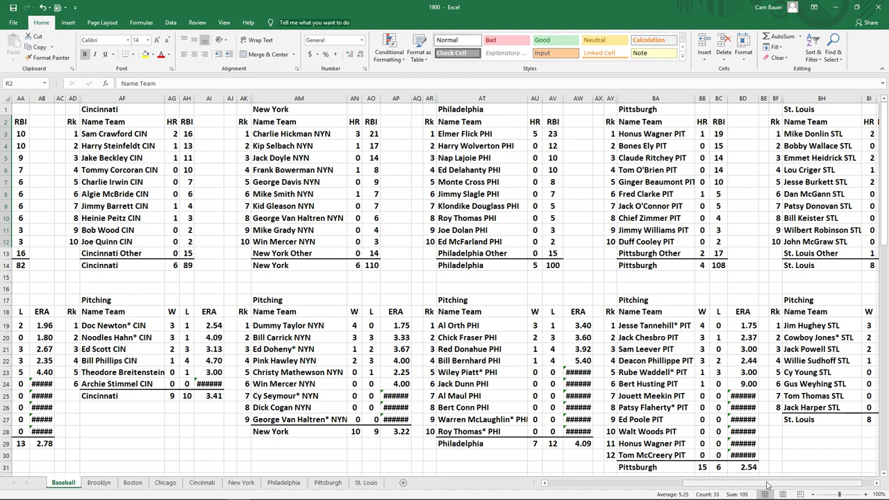
left_click_drag(767, 484, 781, 489)
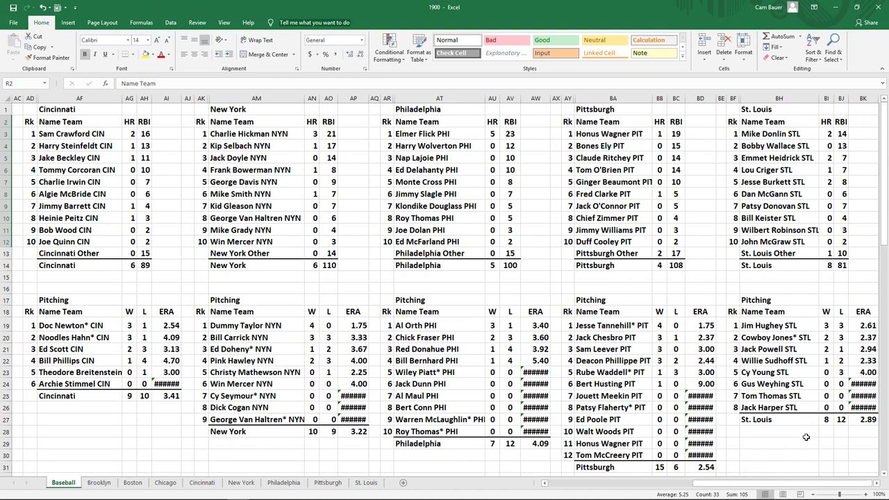
left_click_drag(789, 484, 587, 490)
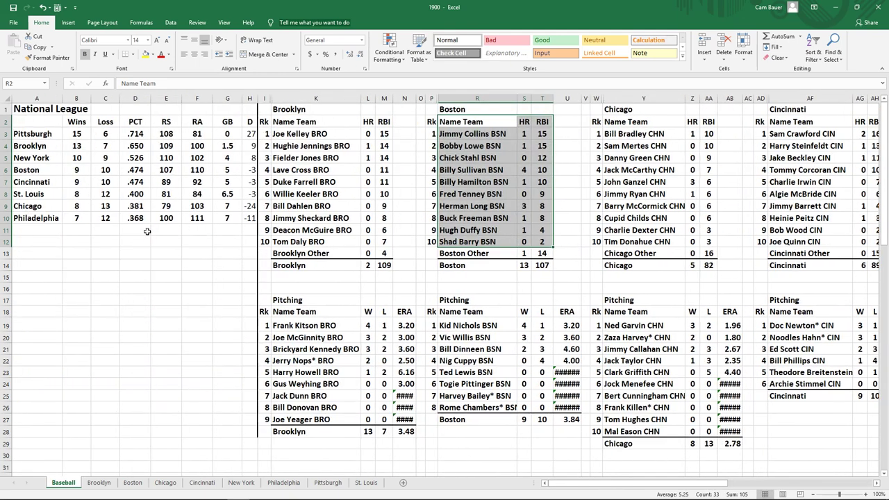
left_click(126, 249)
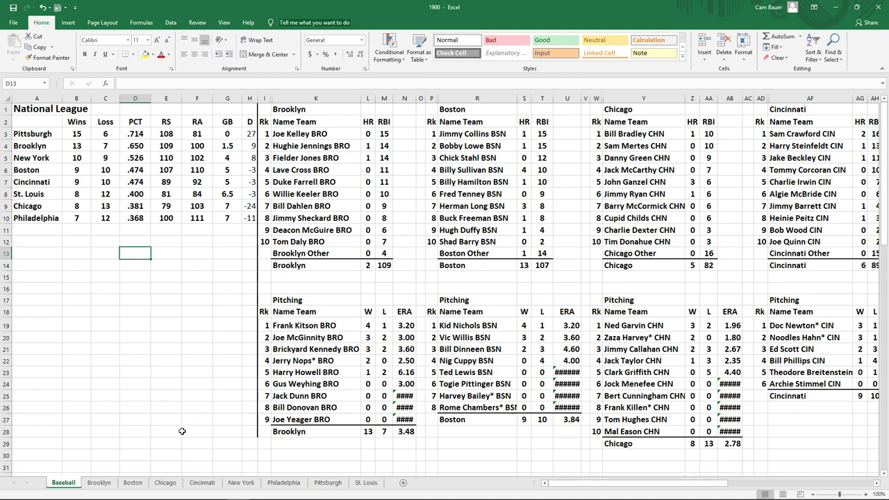
- Bring up the Reds vs Cardinals game in National Pastime III and close the Cardinals bullpen grid
mouse_move(229, 497)
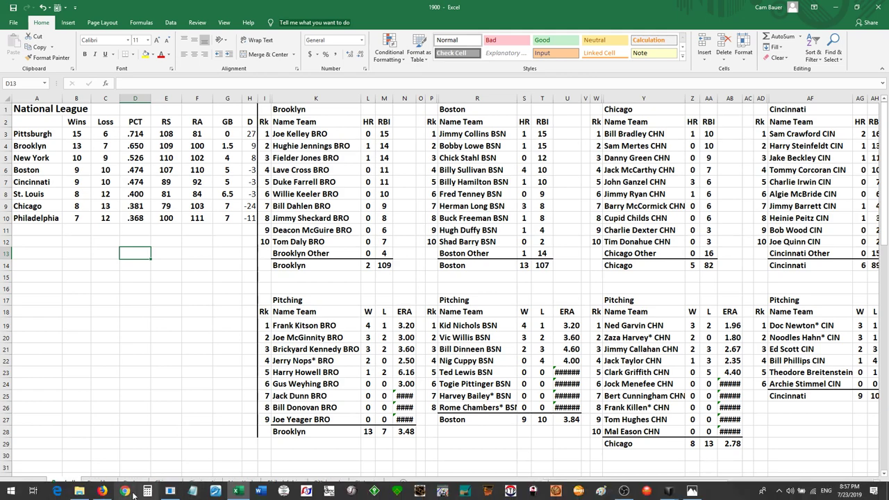
left_click(170, 491)
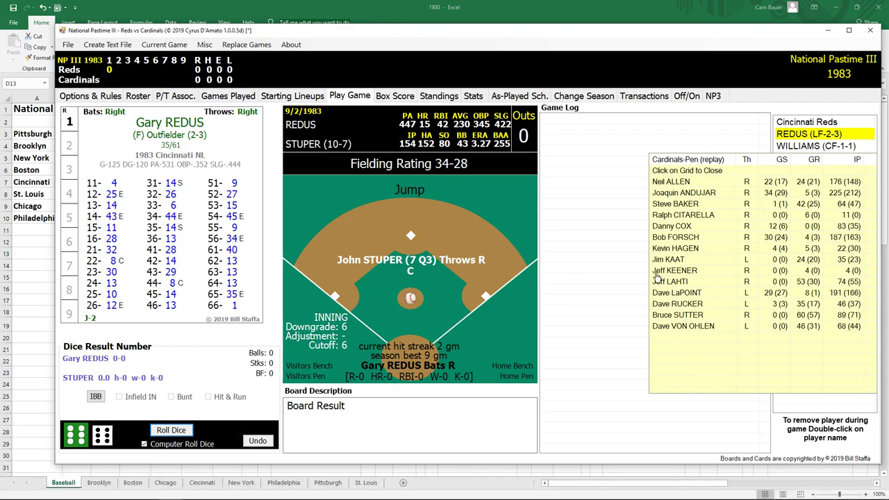
left_click(711, 249)
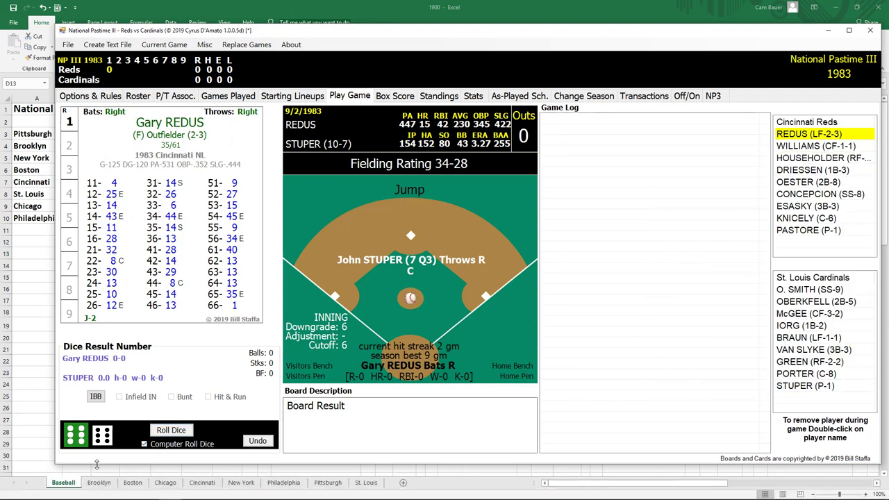
mouse_move(97, 497)
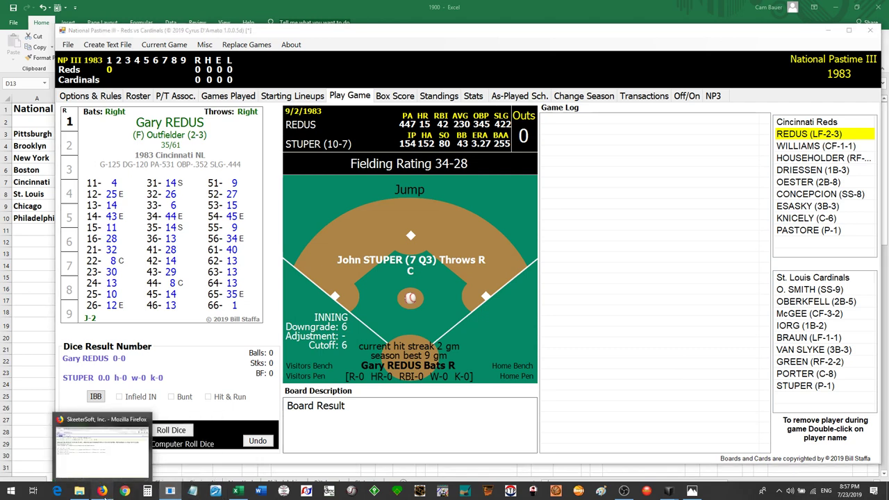
left_click(102, 491)
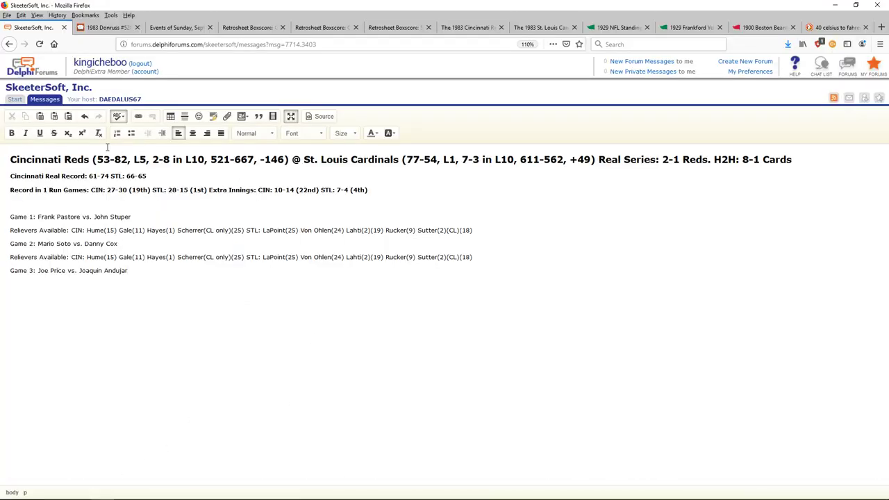
left_click_drag(71, 159, 479, 159)
left_click(293, 166)
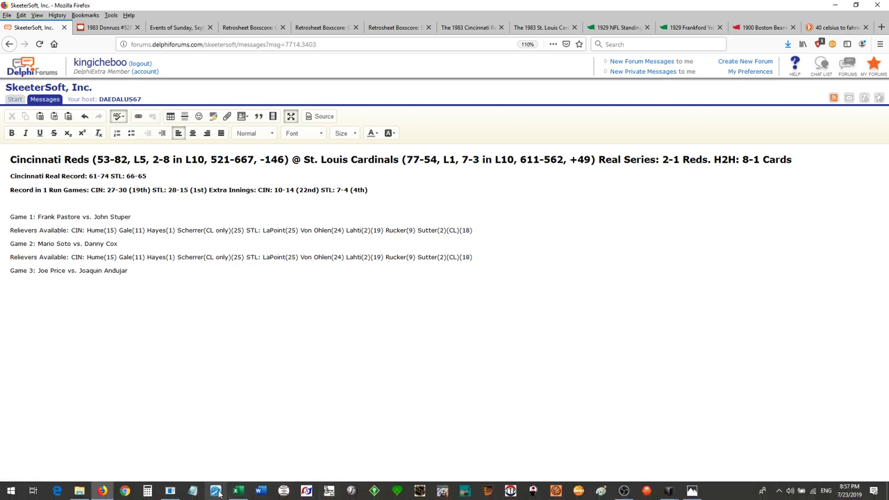
left_click(166, 491)
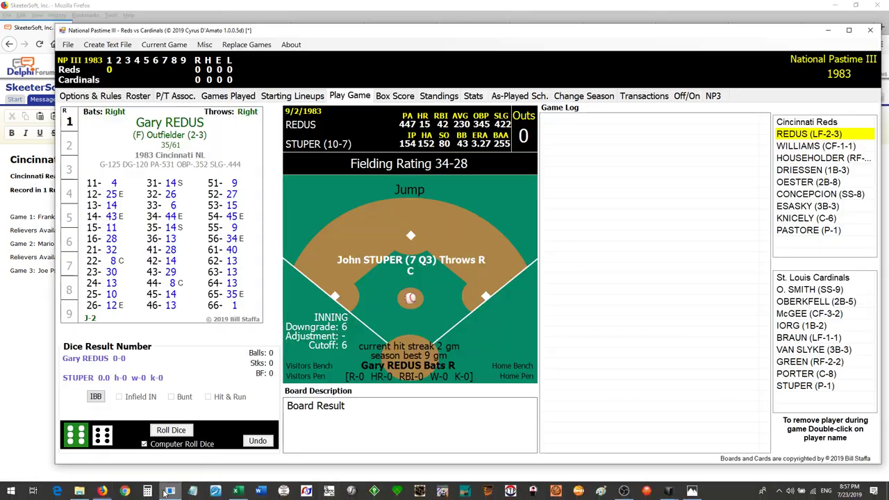
- Check the 1983 standings, then filter the as-played schedule to Montreal Expos games
left_click(450, 97)
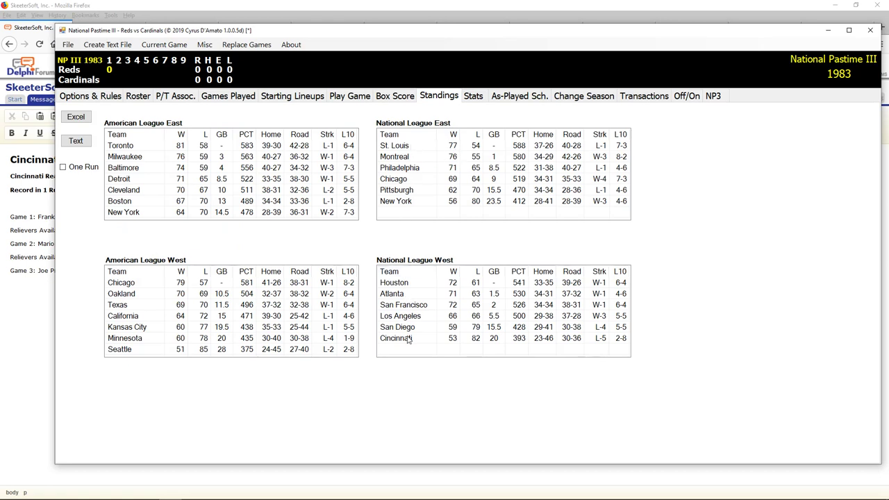
left_click(508, 100)
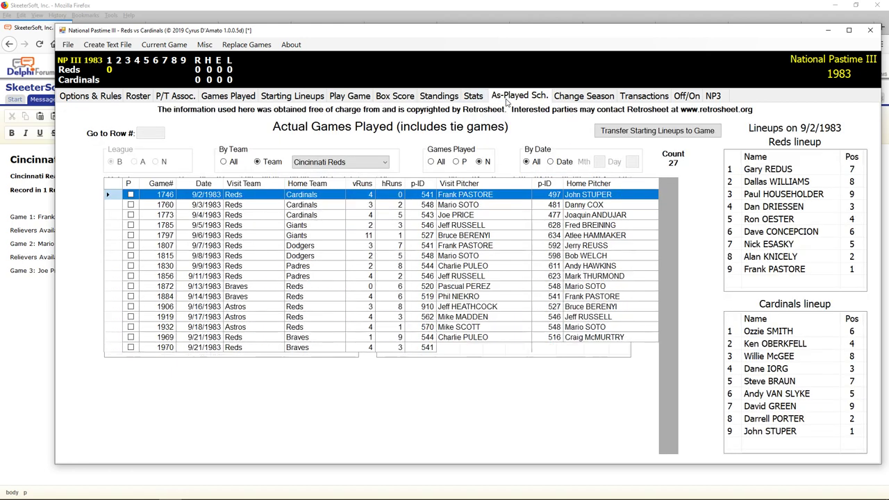
left_click(311, 161)
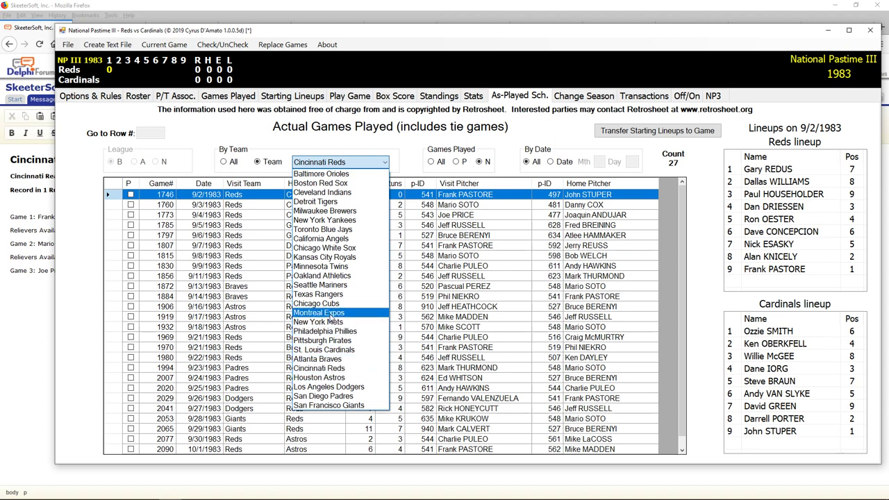
left_click(318, 313)
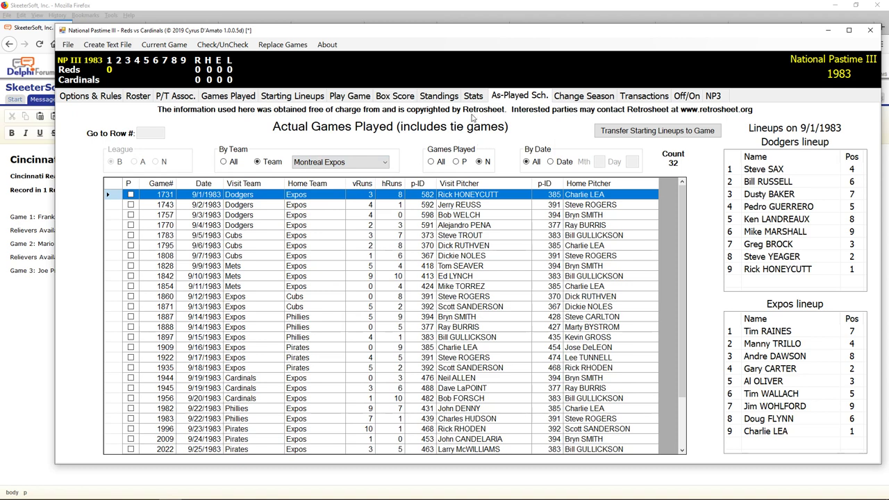
- Review the standings again, select Toronto in the AL East, and return to the schedule
left_click(439, 98)
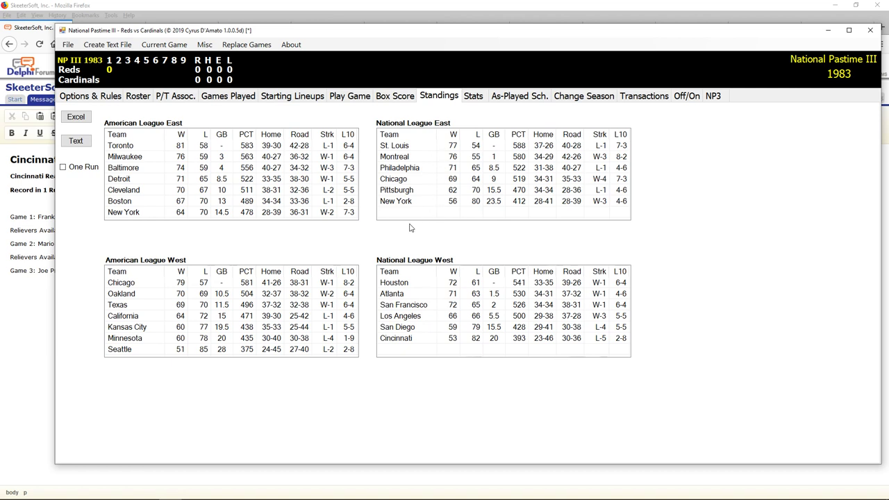
left_click(129, 147)
left_click(517, 99)
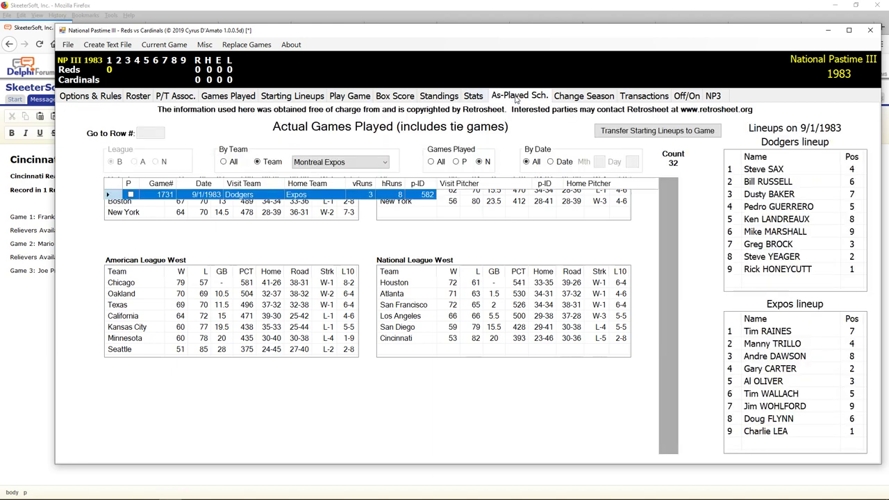
- Filter the as-played schedule to Toronto Blue Jays games, then return to the standings
left_click(347, 162)
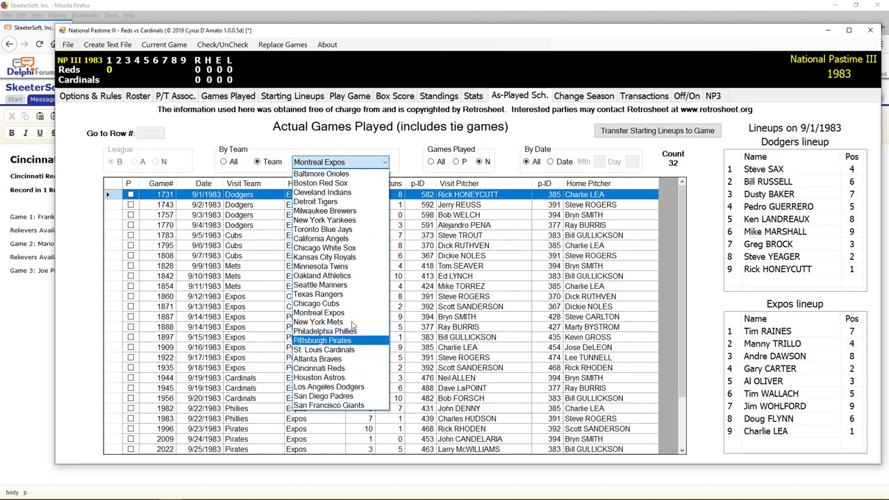
left_click(361, 230)
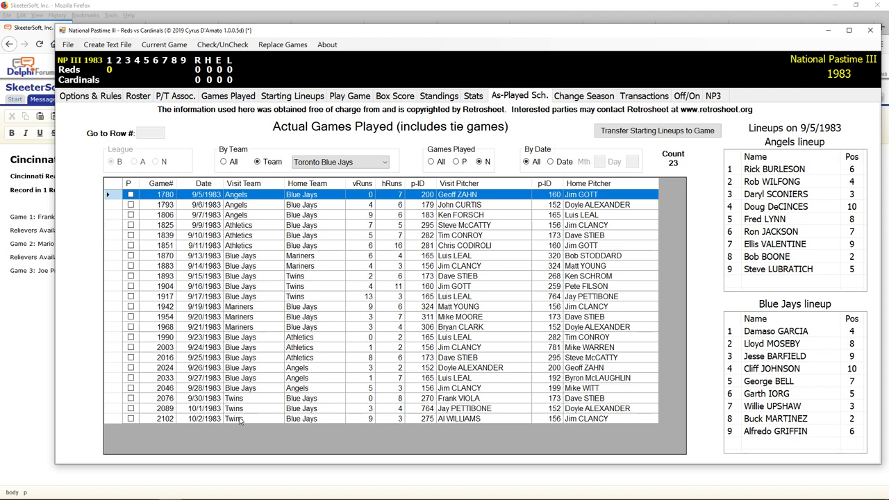
left_click(441, 98)
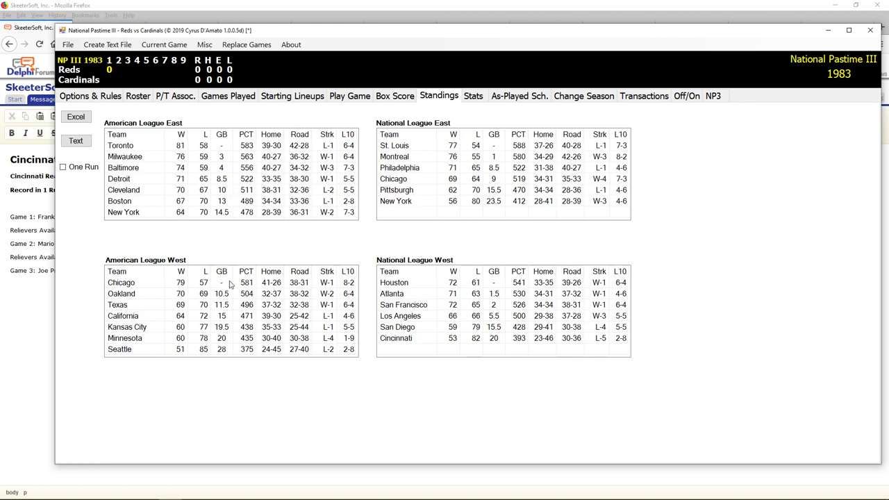
- Return to the Firefox forum post, then bring up File Explorer on the UQ Baseball folder
left_click(19, 312)
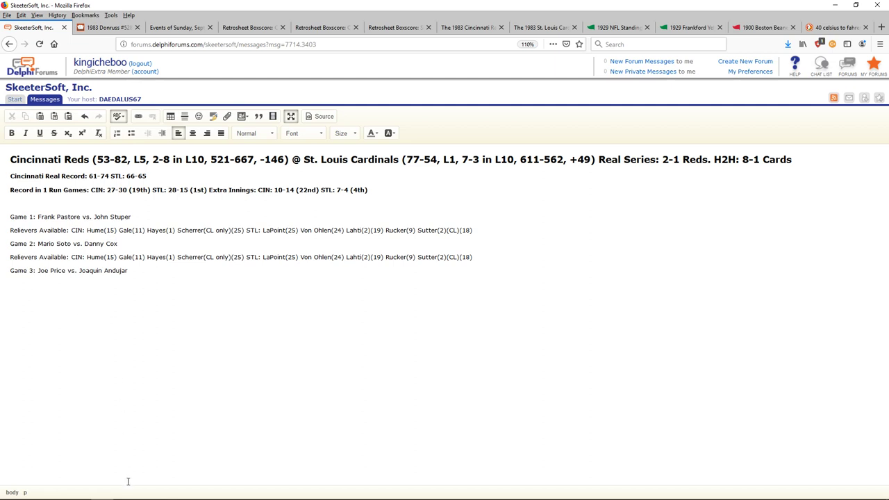
mouse_move(170, 490)
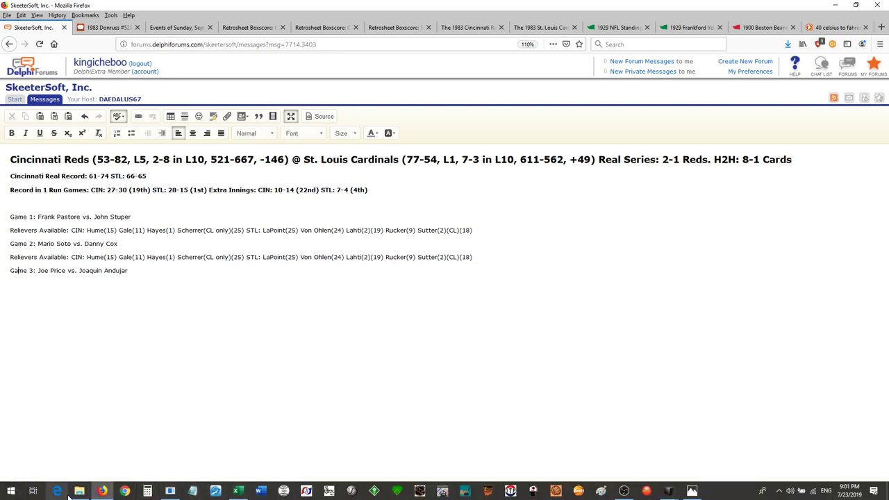
left_click(78, 491)
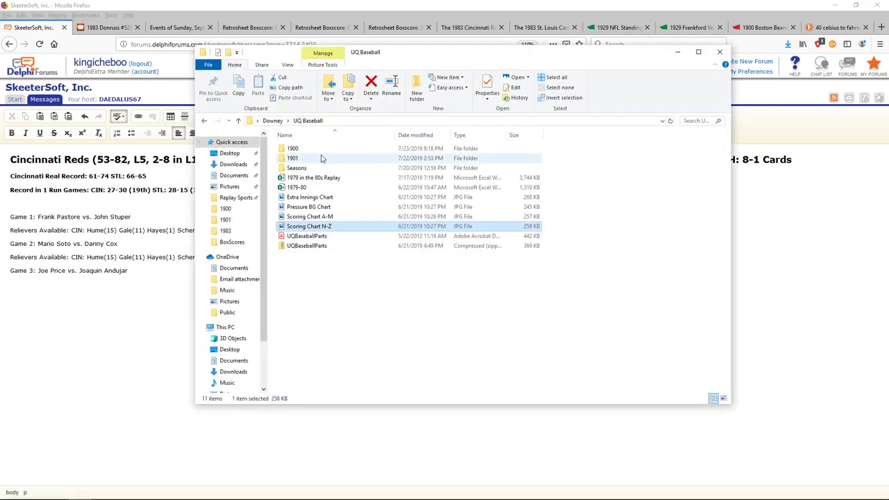
- Go up to the Downey folder and enter CFL Final Score
left_click(273, 121)
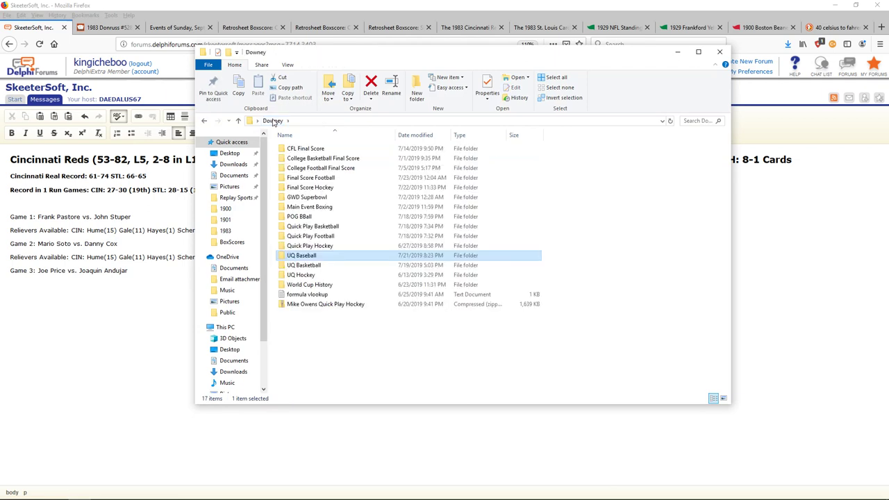
double_click(310, 148)
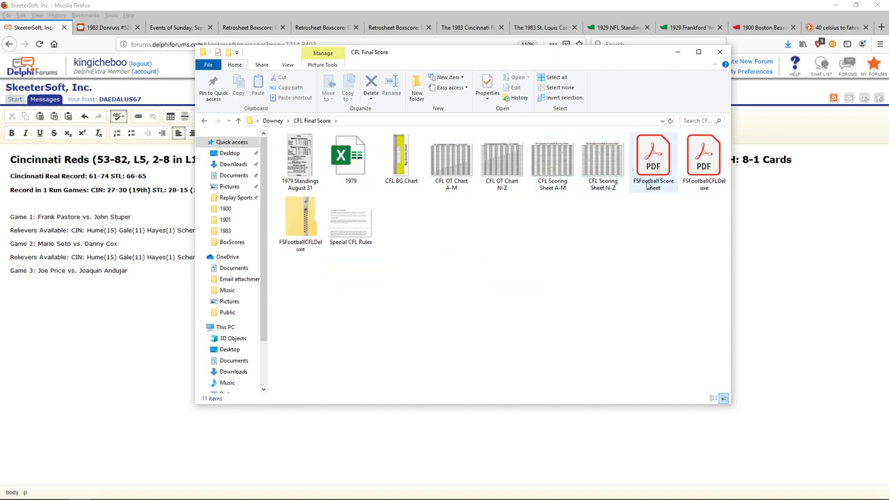
- Open FSFootballCFLDeluxe.pdf and scroll to the Montreal Alouettes' row in the 1977 CFL ratings
double_click(703, 174)
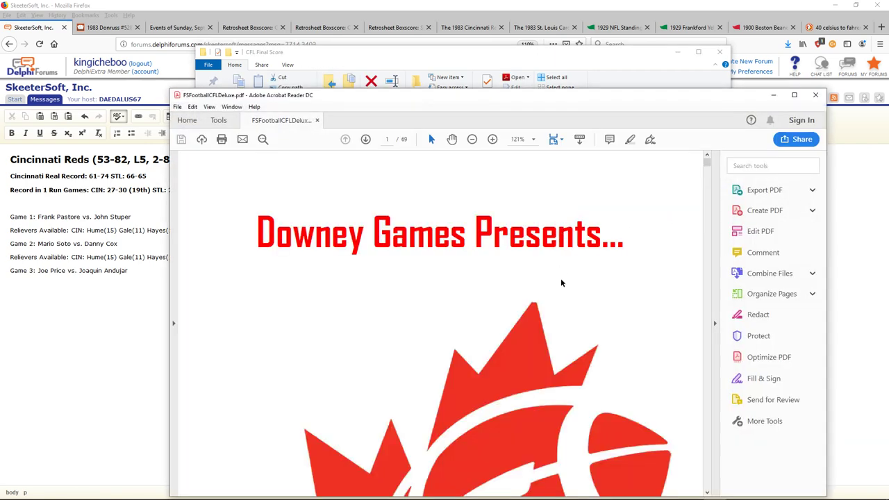
scroll(559, 295, "down", 5)
scroll(552, 306, "down", 20)
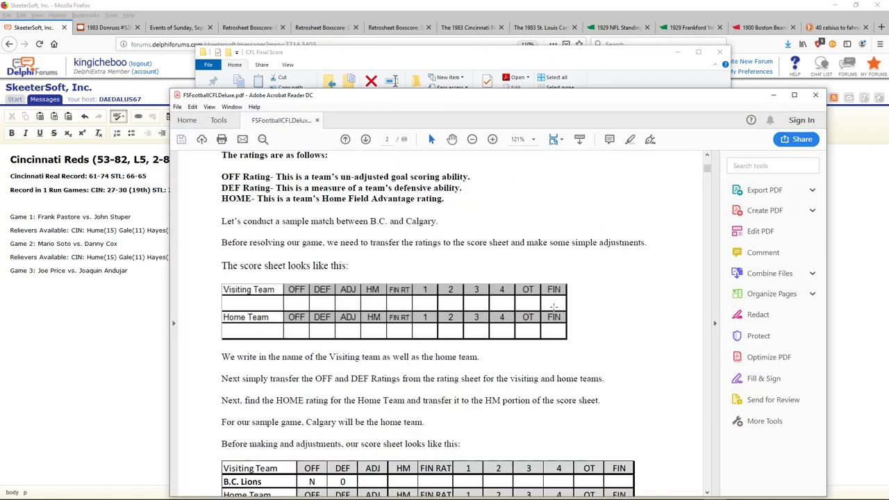
scroll(552, 318, "down", 10)
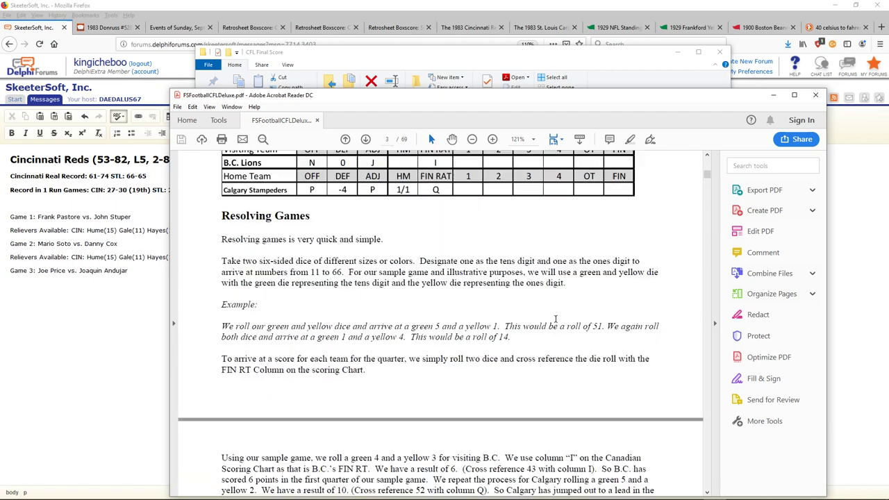
left_click_drag(706, 178, 707, 297)
scroll(478, 270, "up", 1)
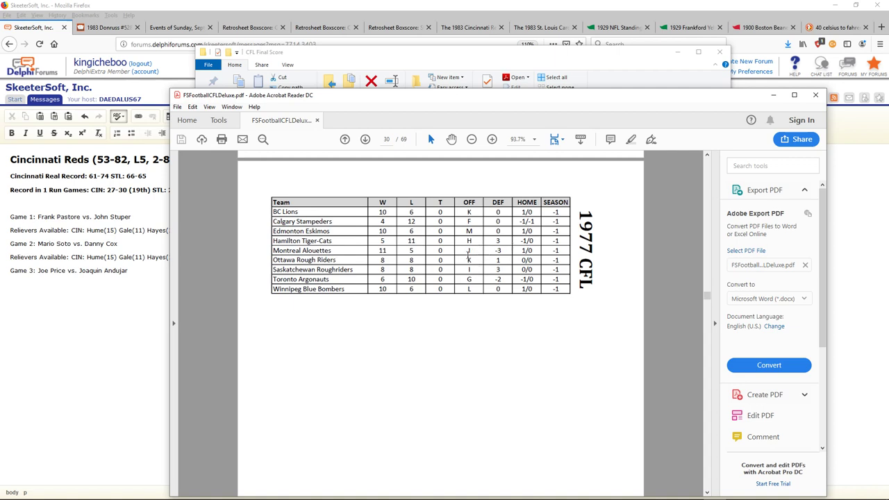
left_click(387, 251)
- Search '1977 grey' in a new Firefox tab and read the 65th Grey Cup Wikipedia article
left_click(868, 28)
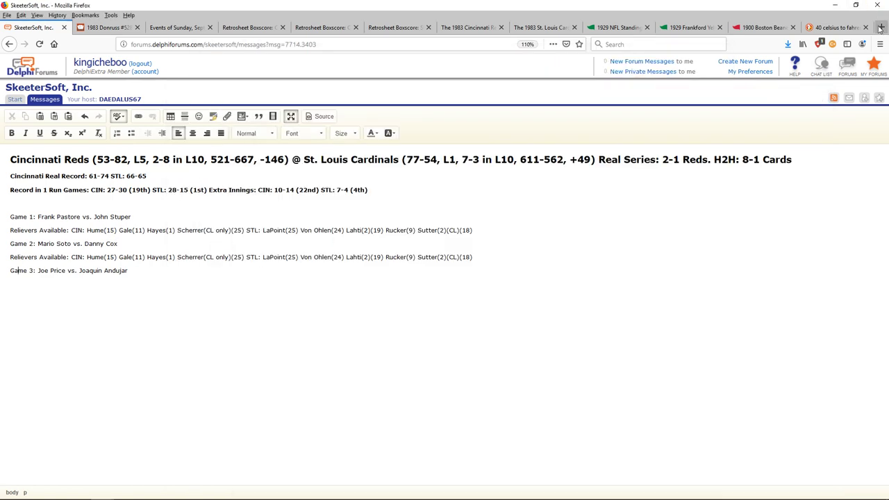
left_click(881, 27)
left_click(466, 97)
type("1")
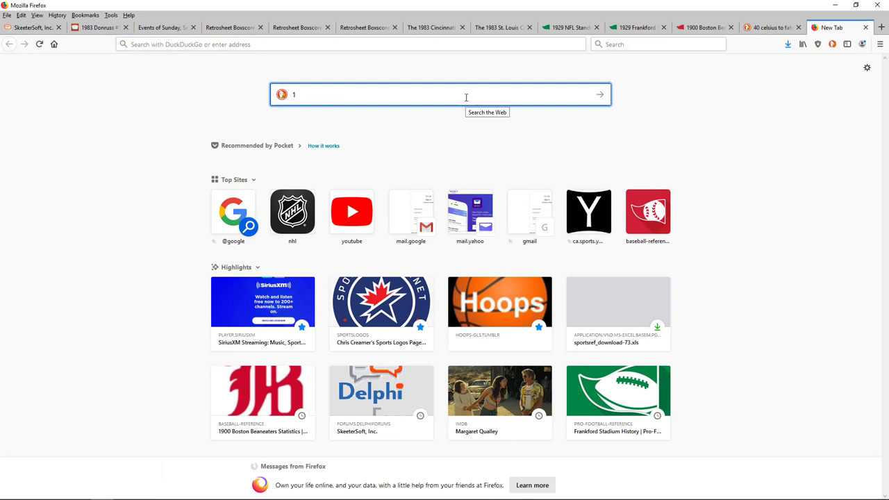
type("977 grey cup")
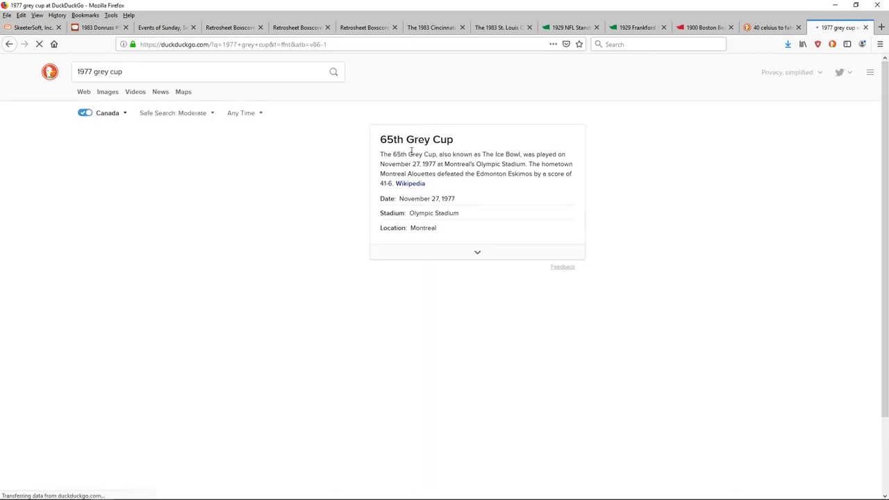
left_click(403, 184)
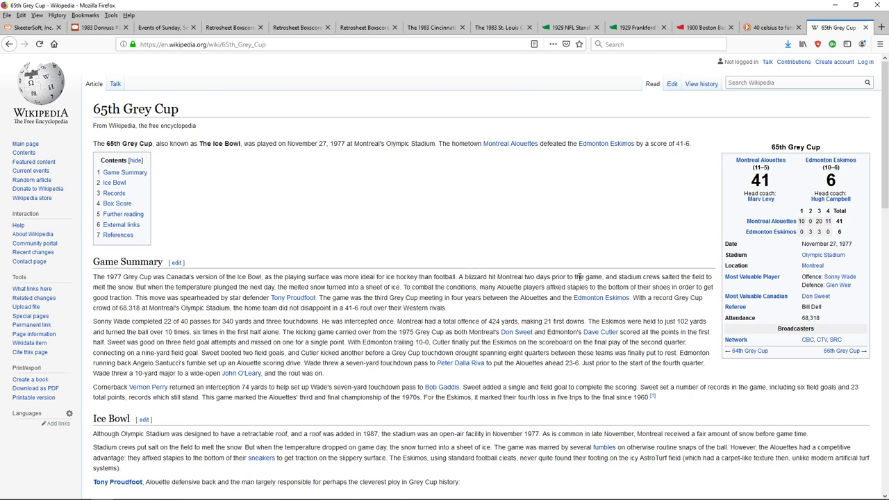
scroll(580, 278, "down", 3)
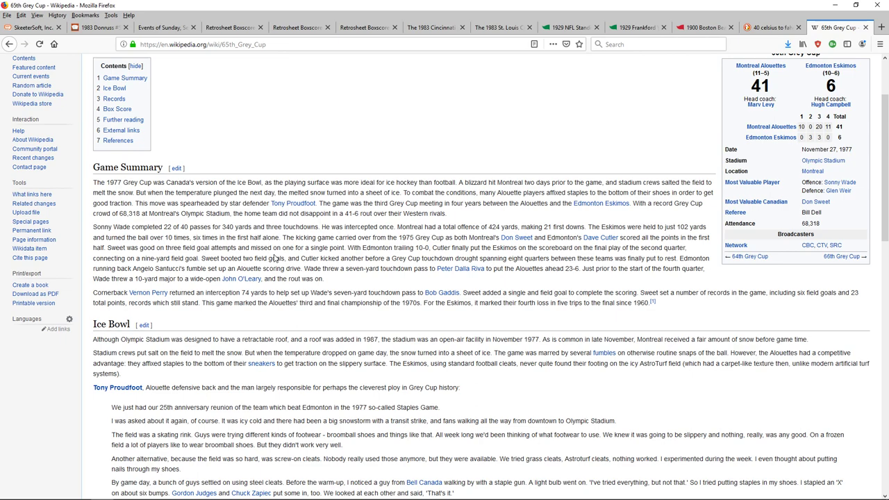
scroll(336, 300, "down", 3)
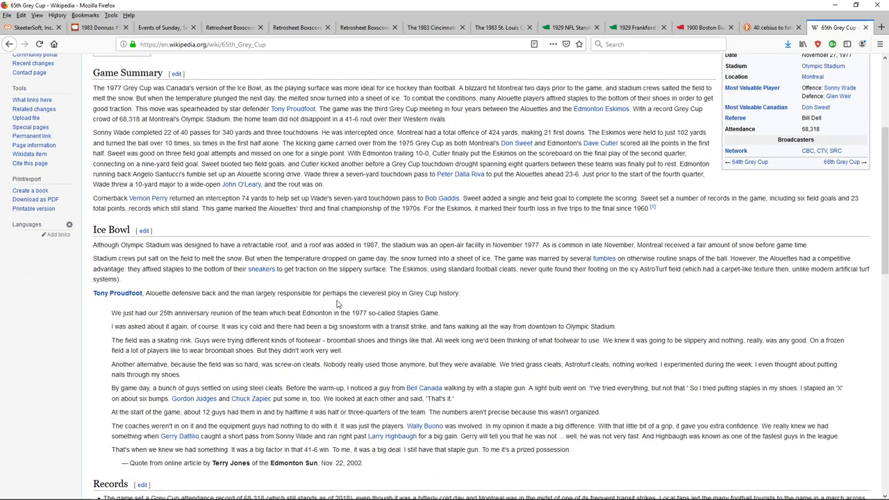
scroll(336, 304, "down", 3)
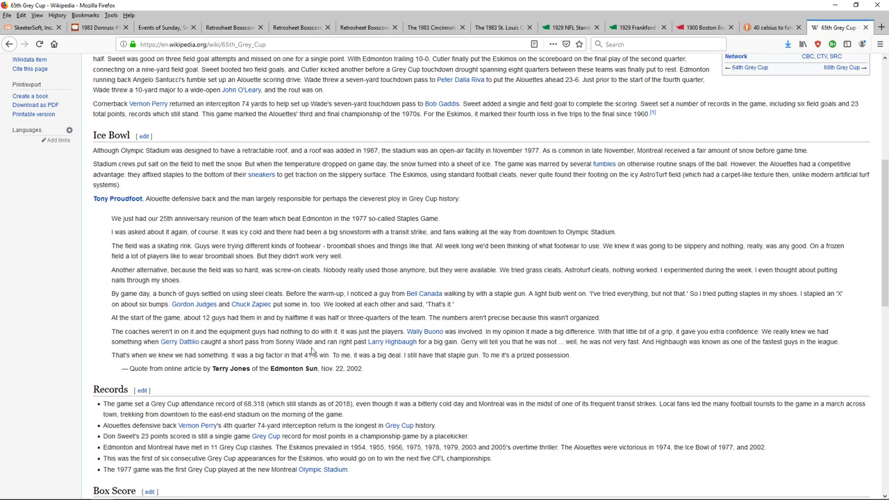
left_click_drag(230, 355, 490, 289)
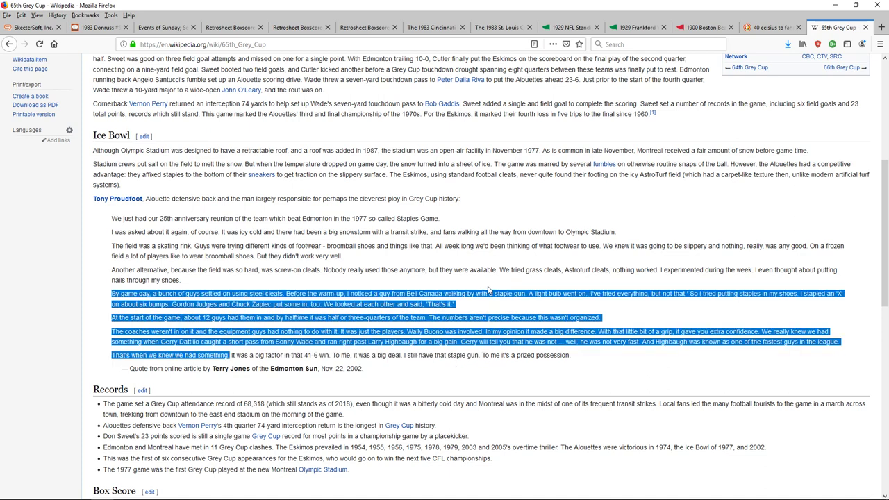
left_click(547, 215)
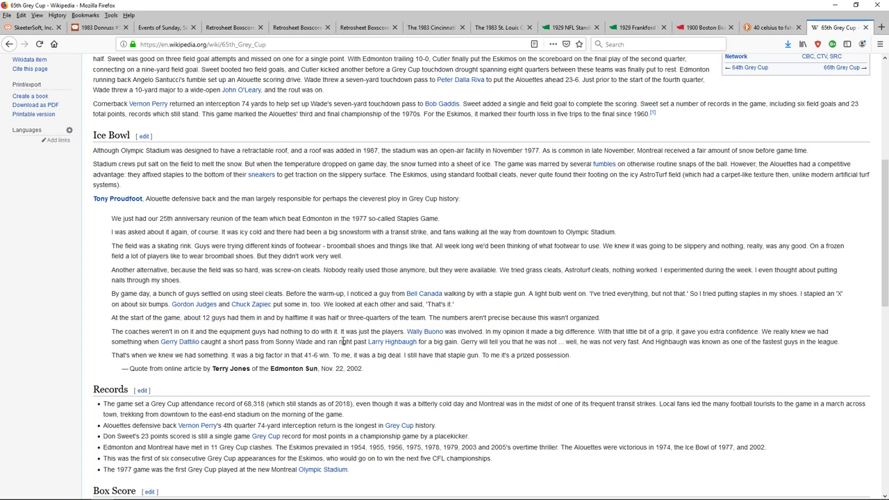
left_click_drag(338, 341, 433, 347)
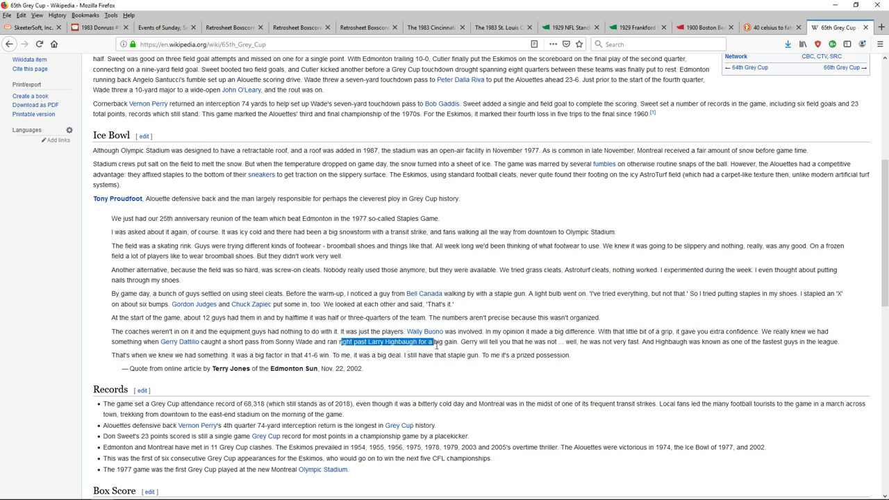
double_click(412, 382)
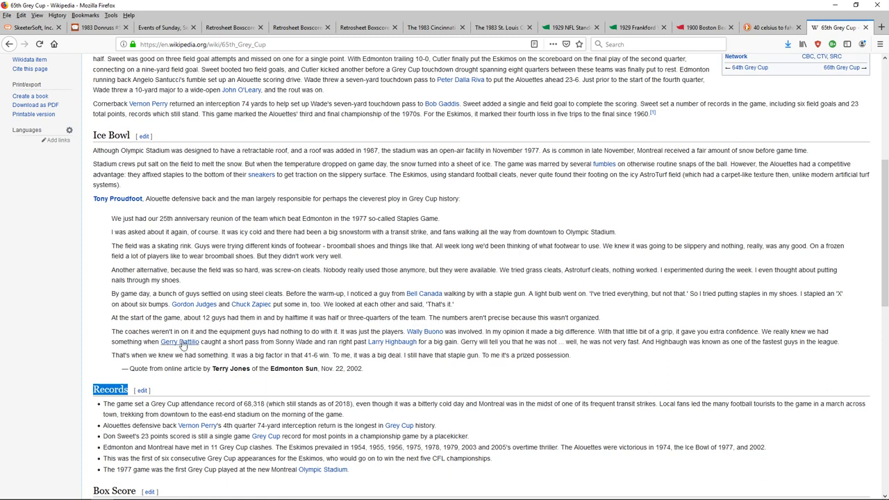
mouse_move(173, 346)
left_click(387, 342)
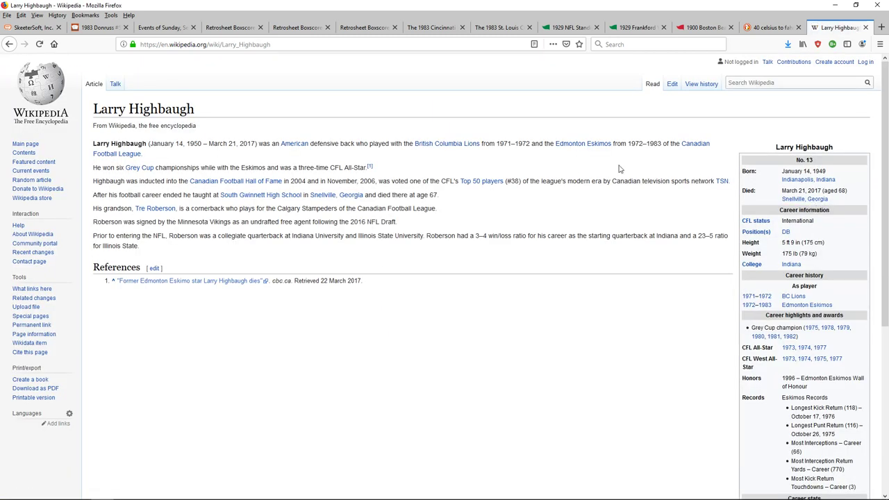
left_click(10, 43)
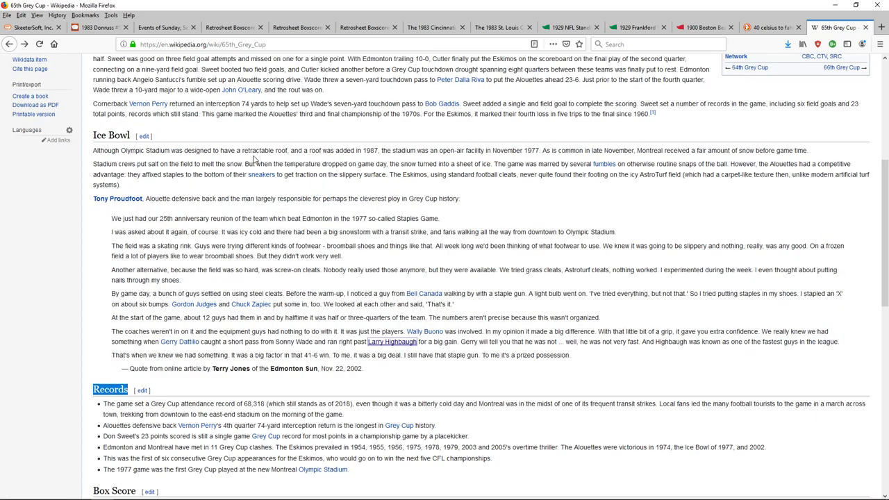
- Scroll back to the top of the 65th Grey Cup article to show the Montreal 41–6 Edmonton summary and infobox
scroll(322, 236, "up", 5)
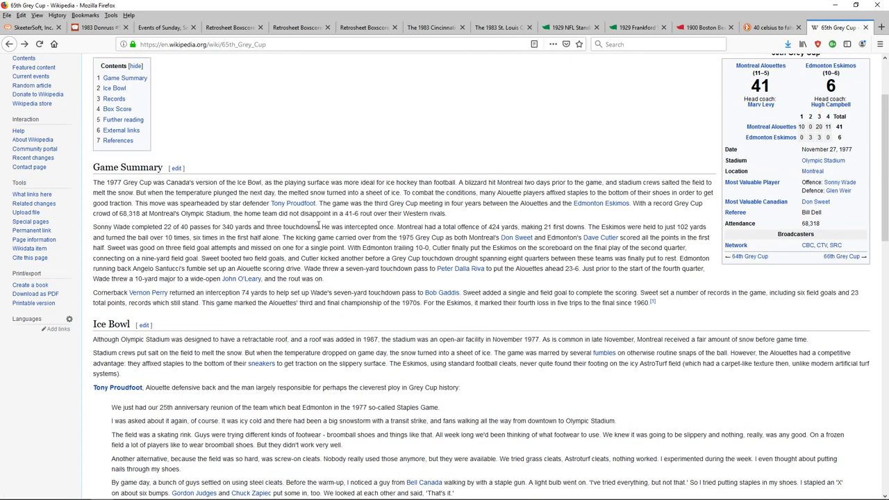